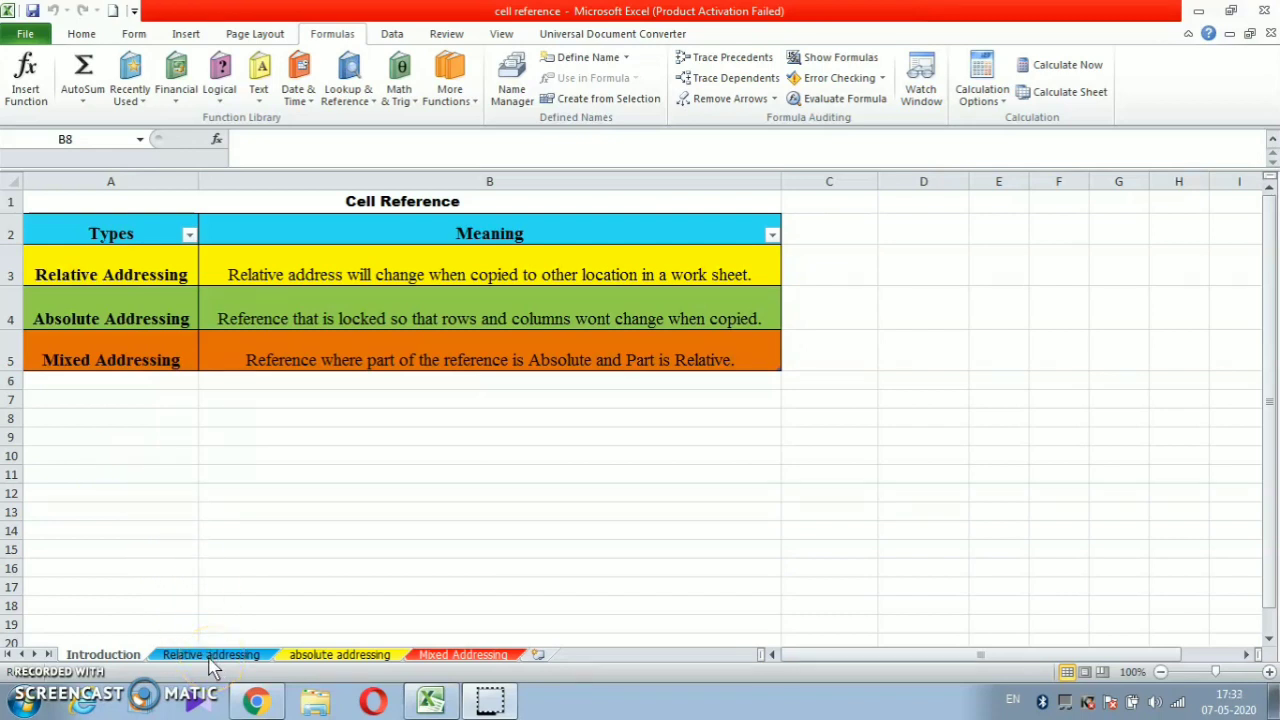
# - On the Relative addressing sheet, enter =B3-C3 in cell D3 and copy the formula down through D8
pyautogui.click(210, 658)
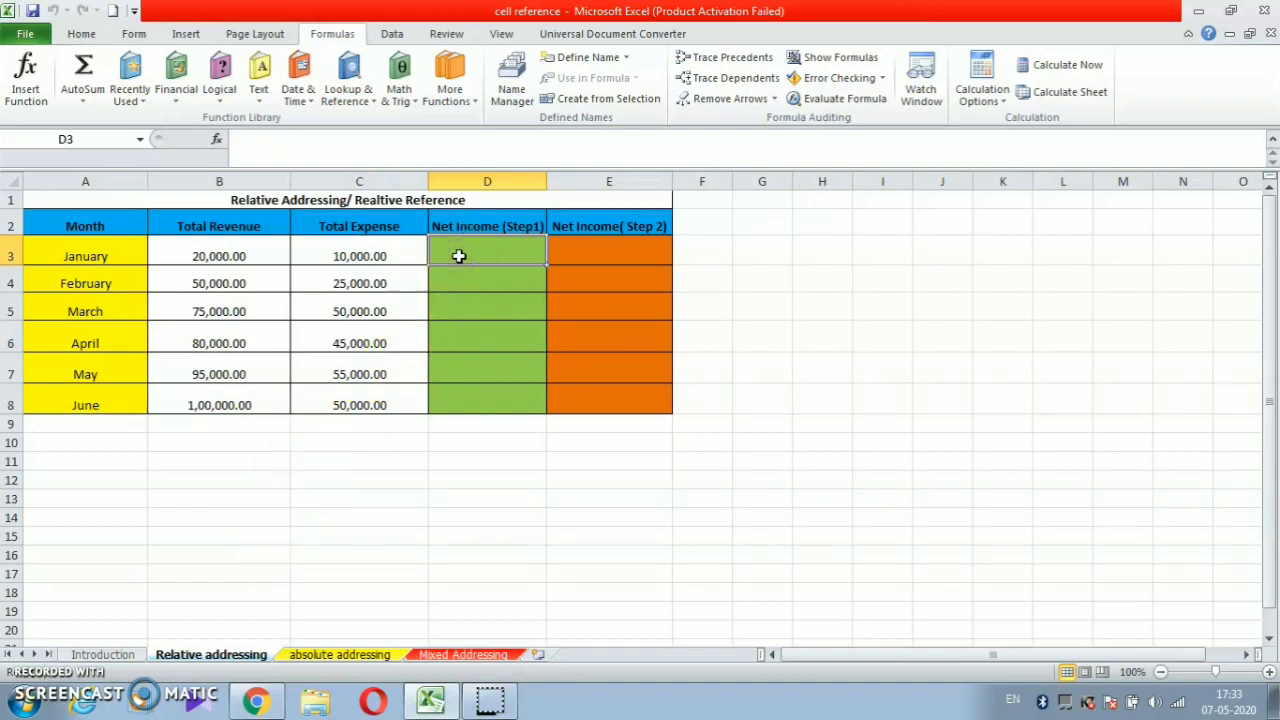
pyautogui.write('=')
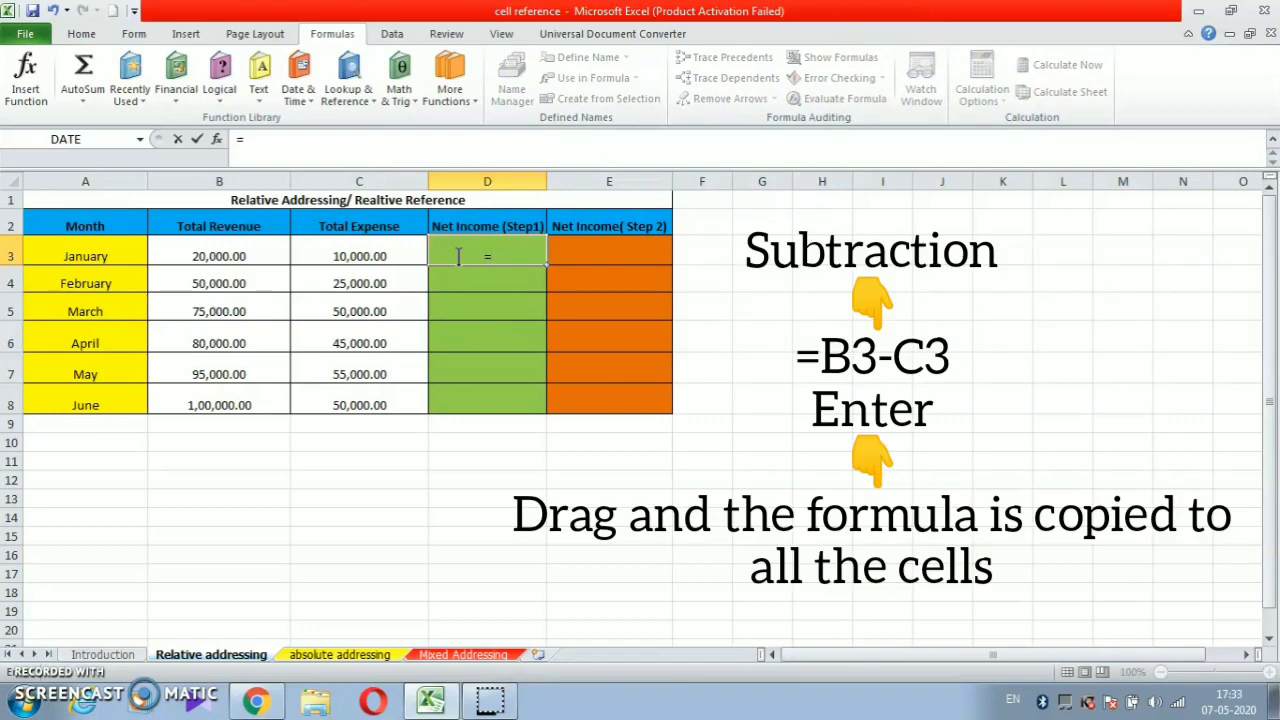
pyautogui.write('B3')
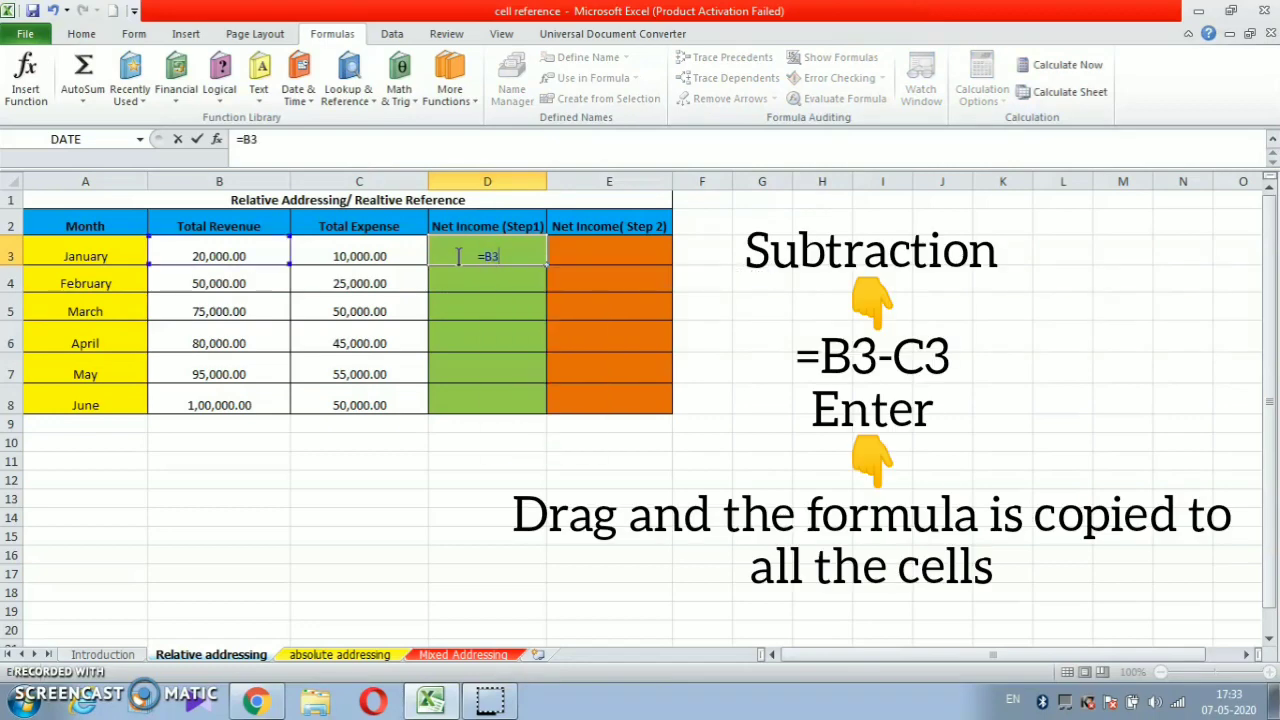
pyautogui.write('-C3')
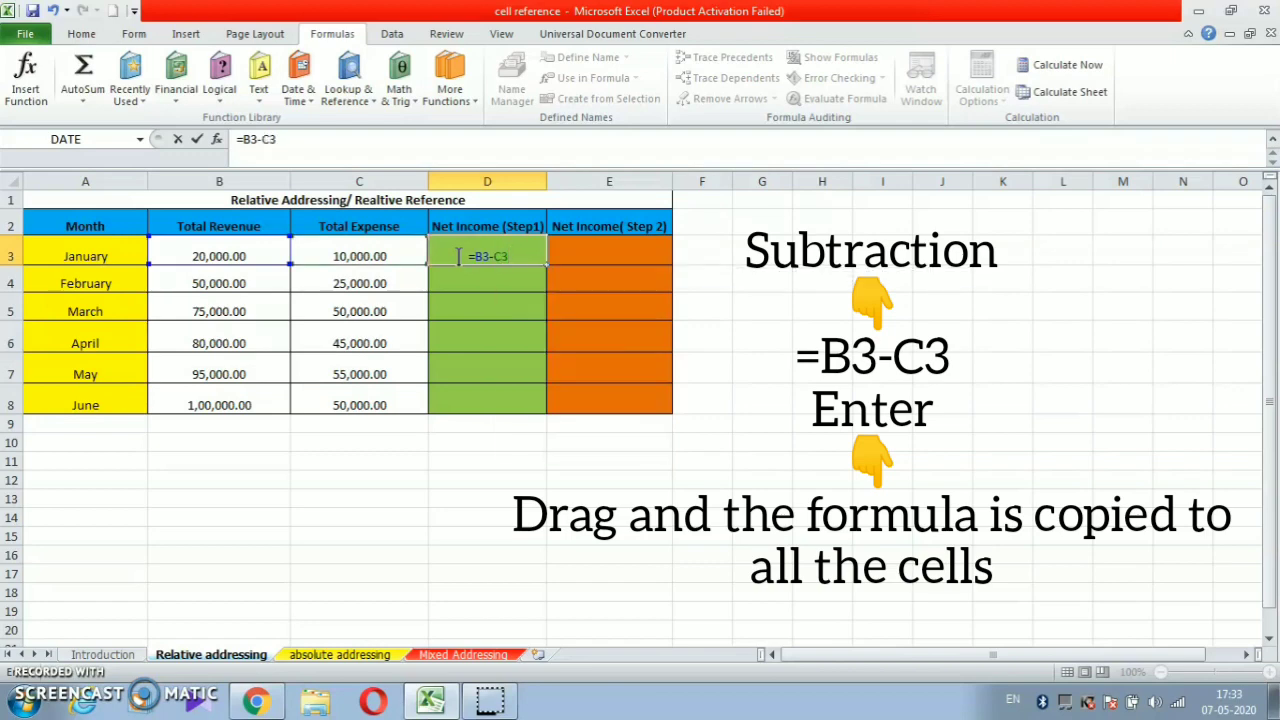
pyautogui.press('Return')
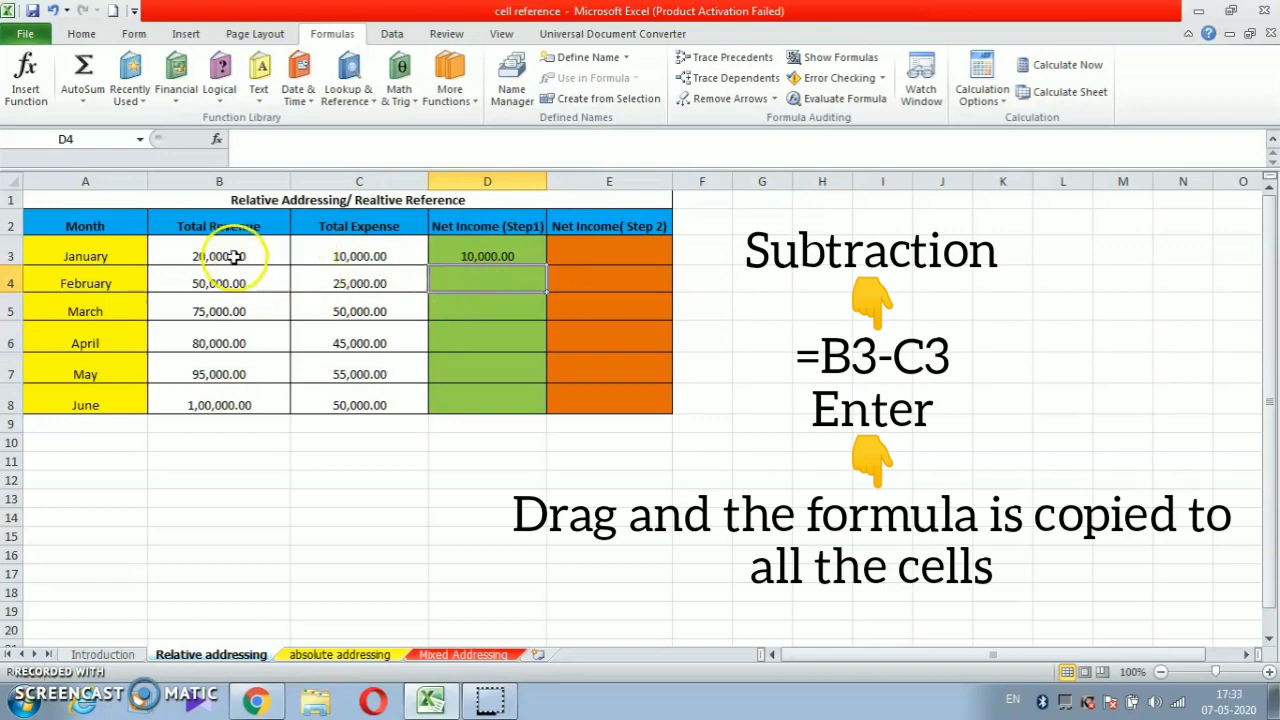
pyautogui.click(441, 253)
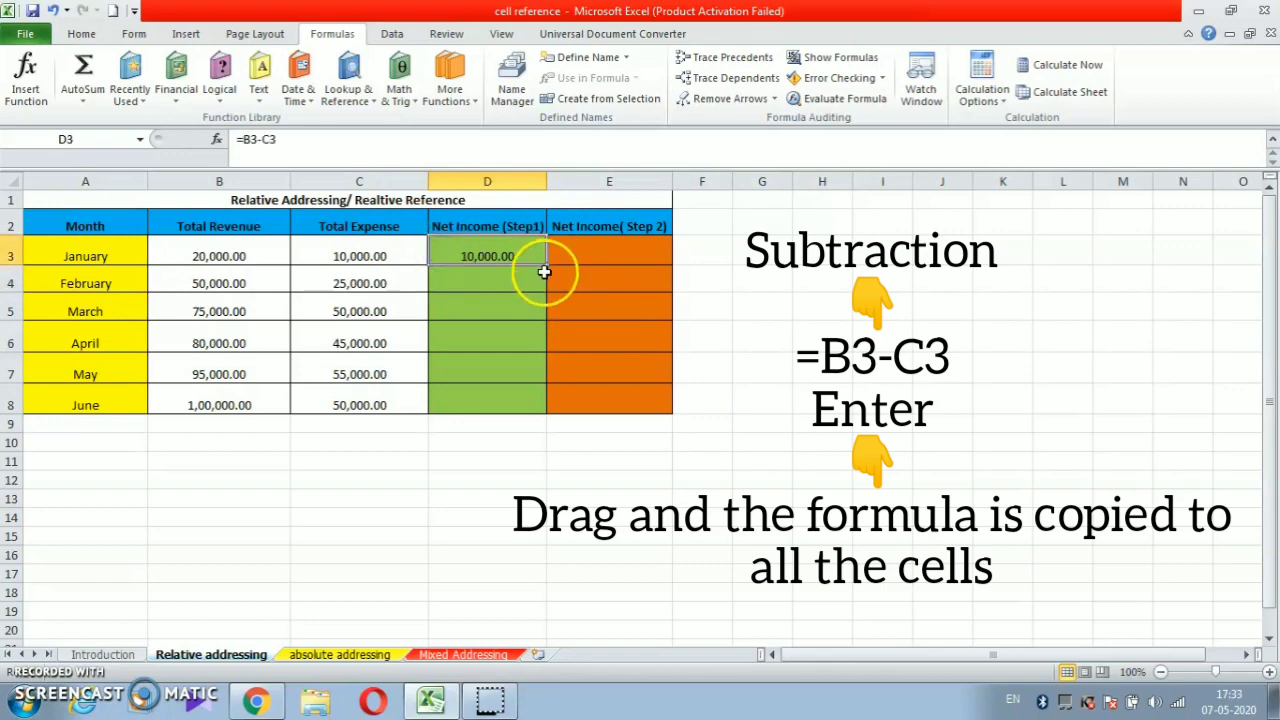
pyautogui.moveTo(545, 266); pyautogui.dragTo(551, 414)
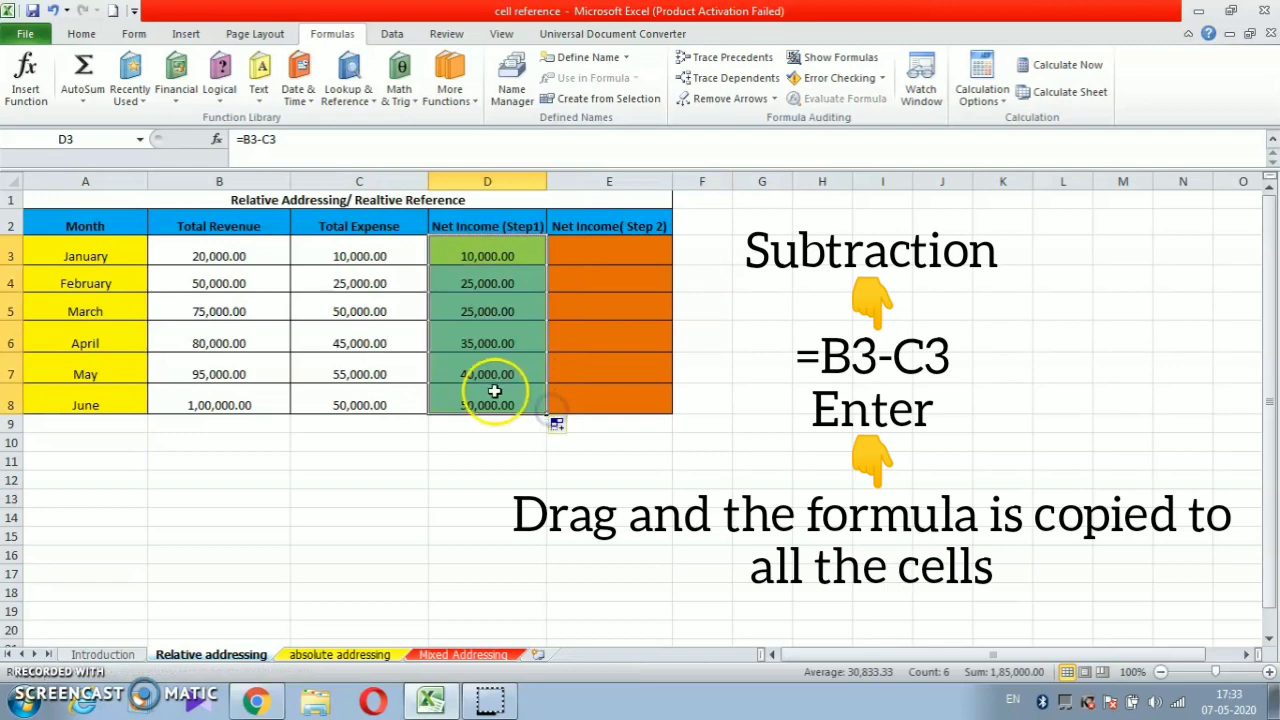
# - Inspect the cell references used by the Net Income (Step1) formulas in D3 and D4
pyautogui.click(523, 255)
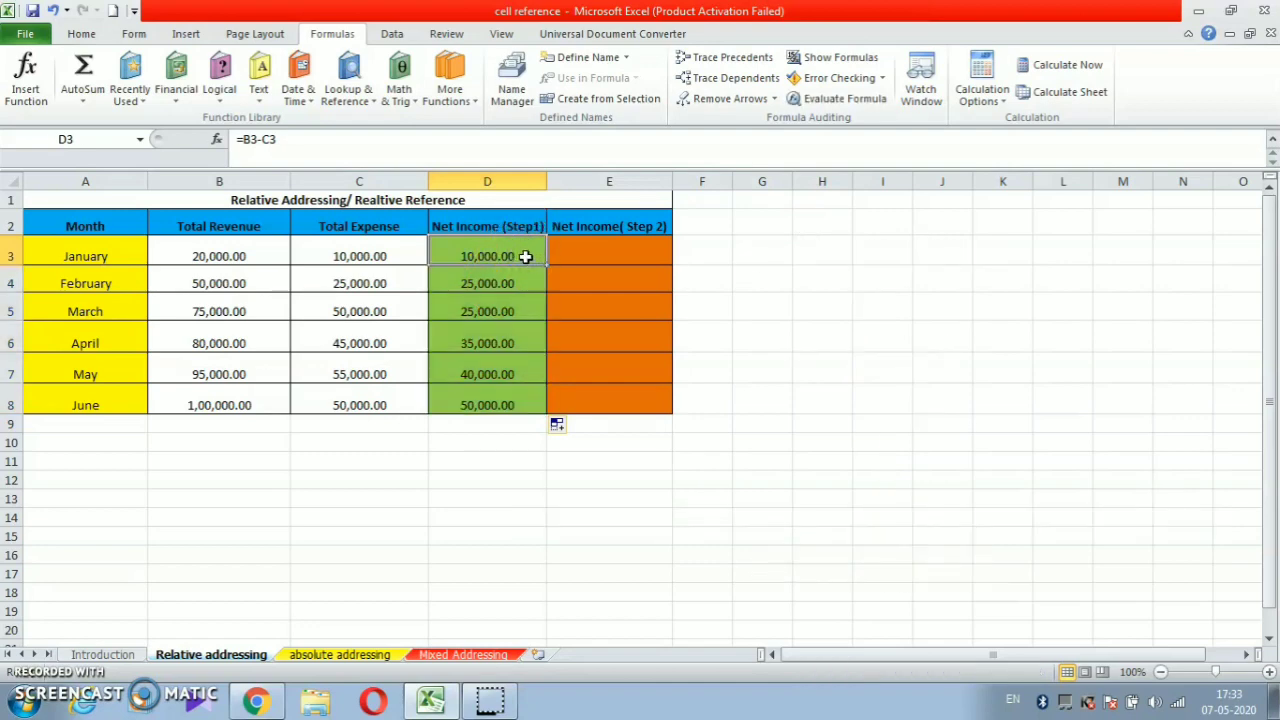
pyautogui.doubleClick(525, 256)
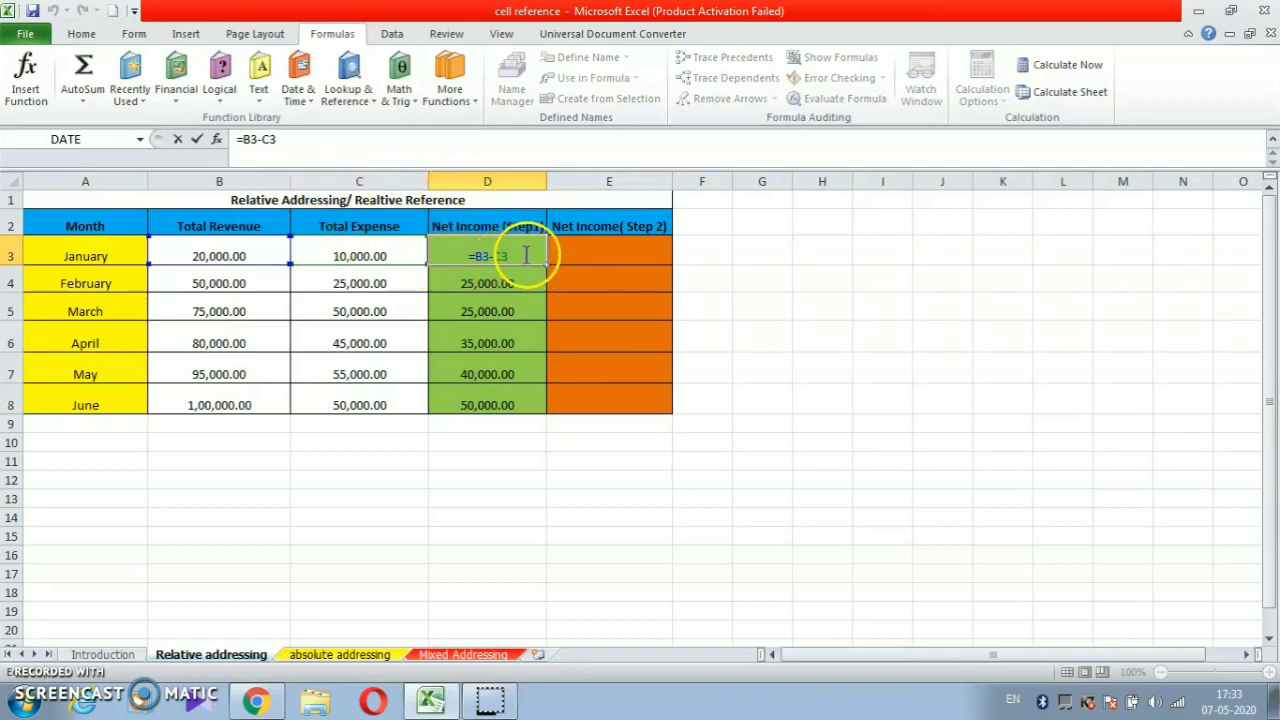
pyautogui.click(531, 286)
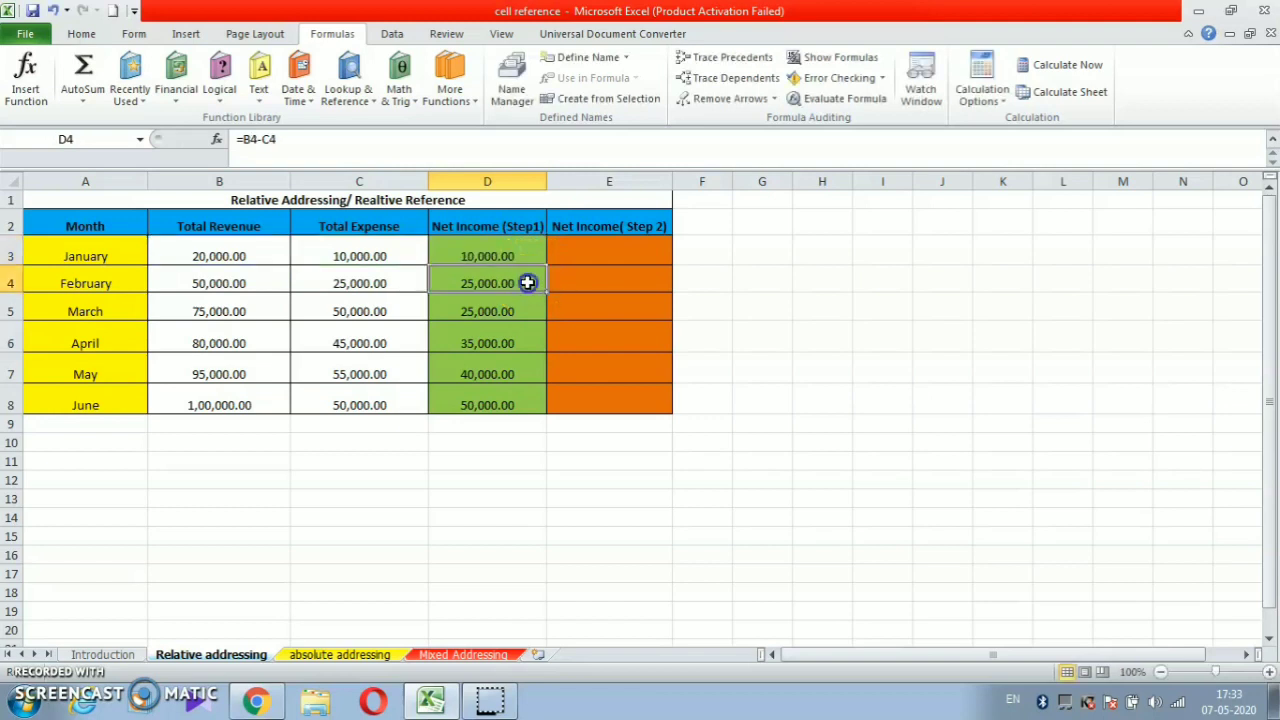
pyautogui.doubleClick(531, 286)
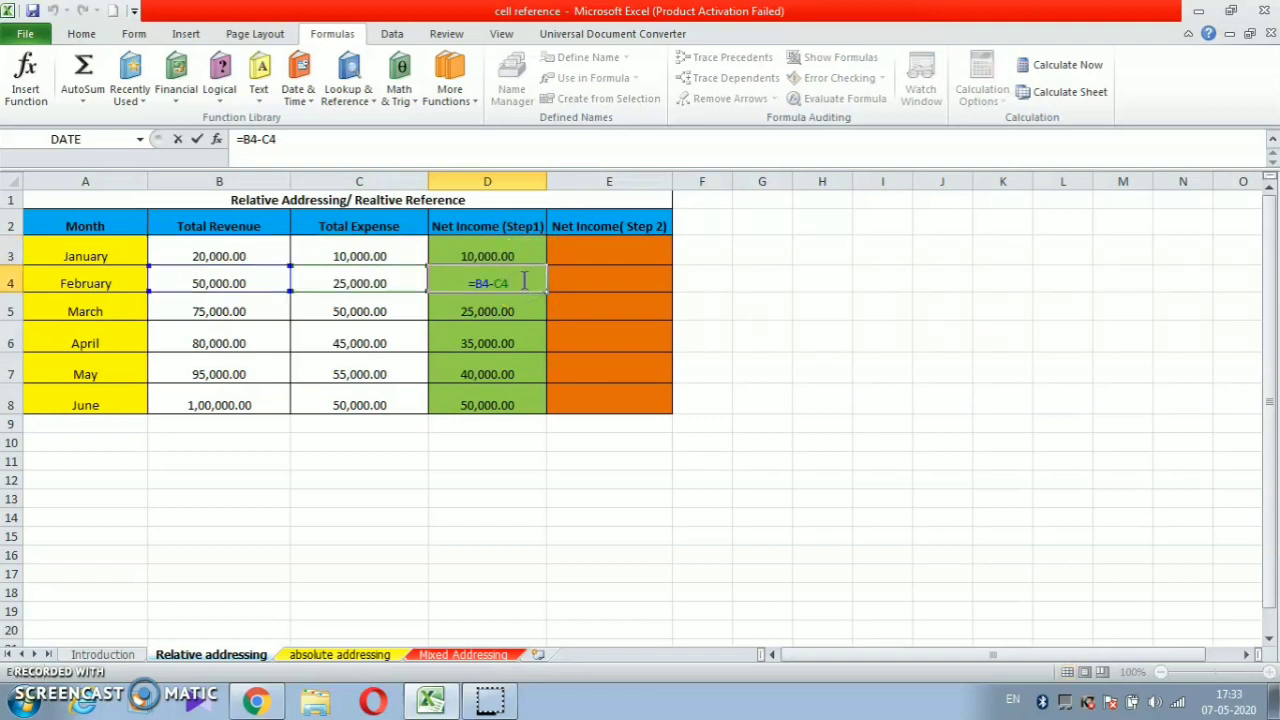
pyautogui.click(519, 276)
pyautogui.click(609, 340)
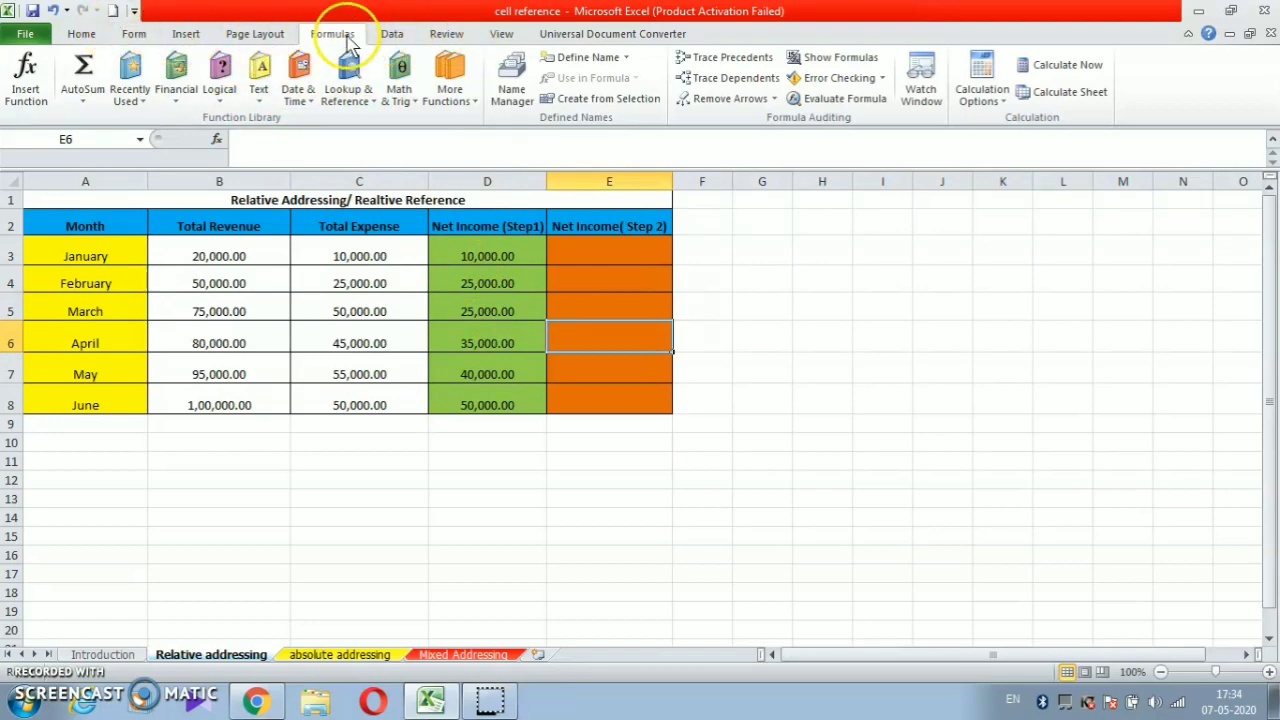
# - Display the sheet's formulas, examine how the references change down the Net Income (Step1) column, and return to showing values
pyautogui.click(820, 58)
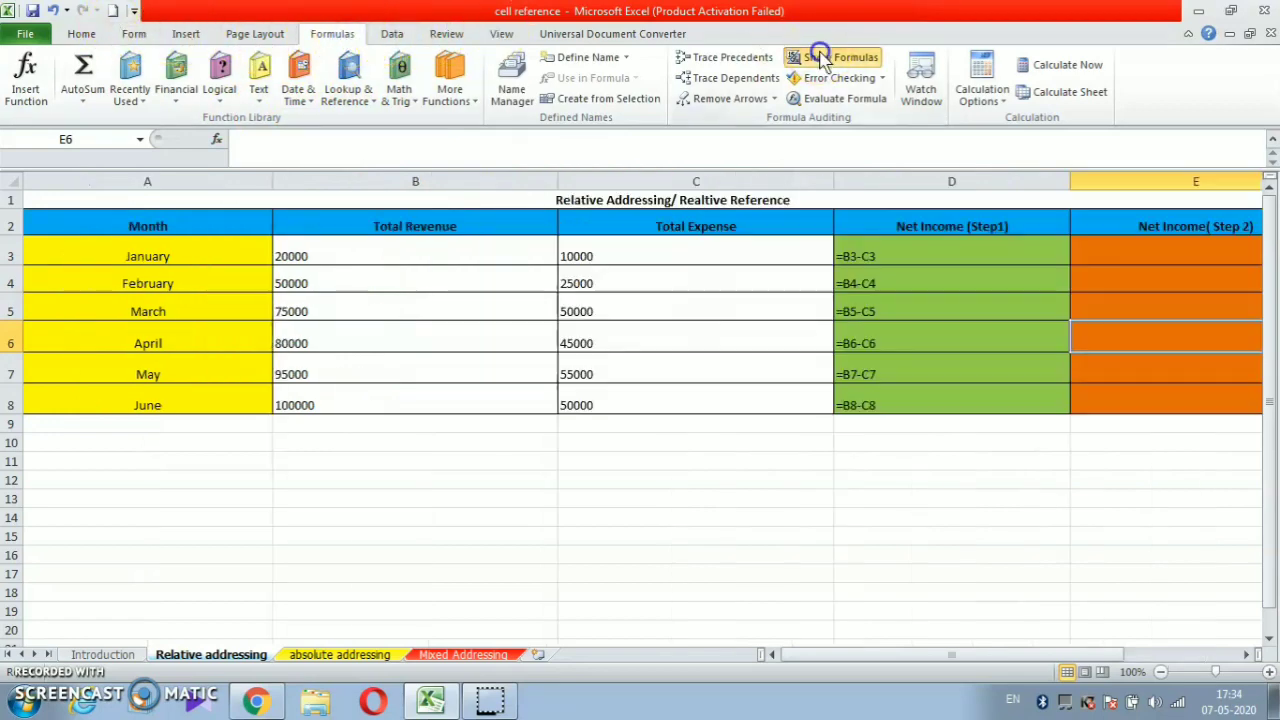
pyautogui.click(888, 256)
pyautogui.click(902, 282)
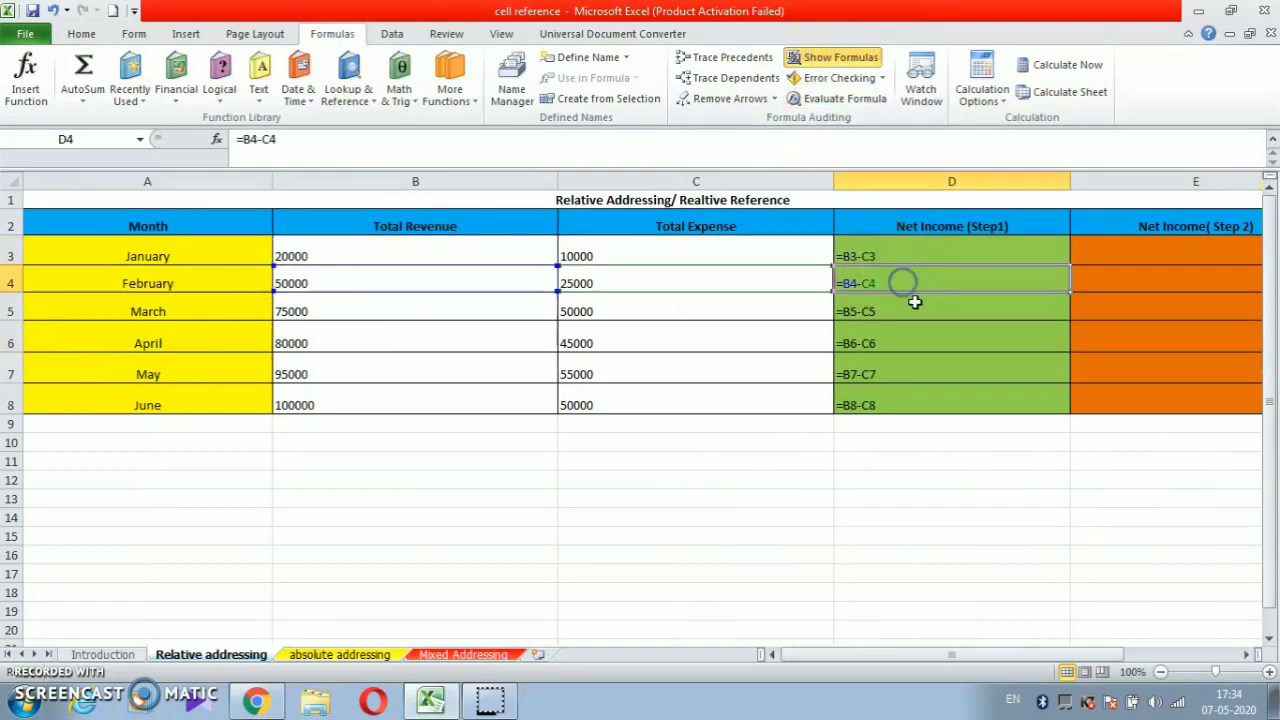
pyautogui.click(914, 307)
pyautogui.click(928, 343)
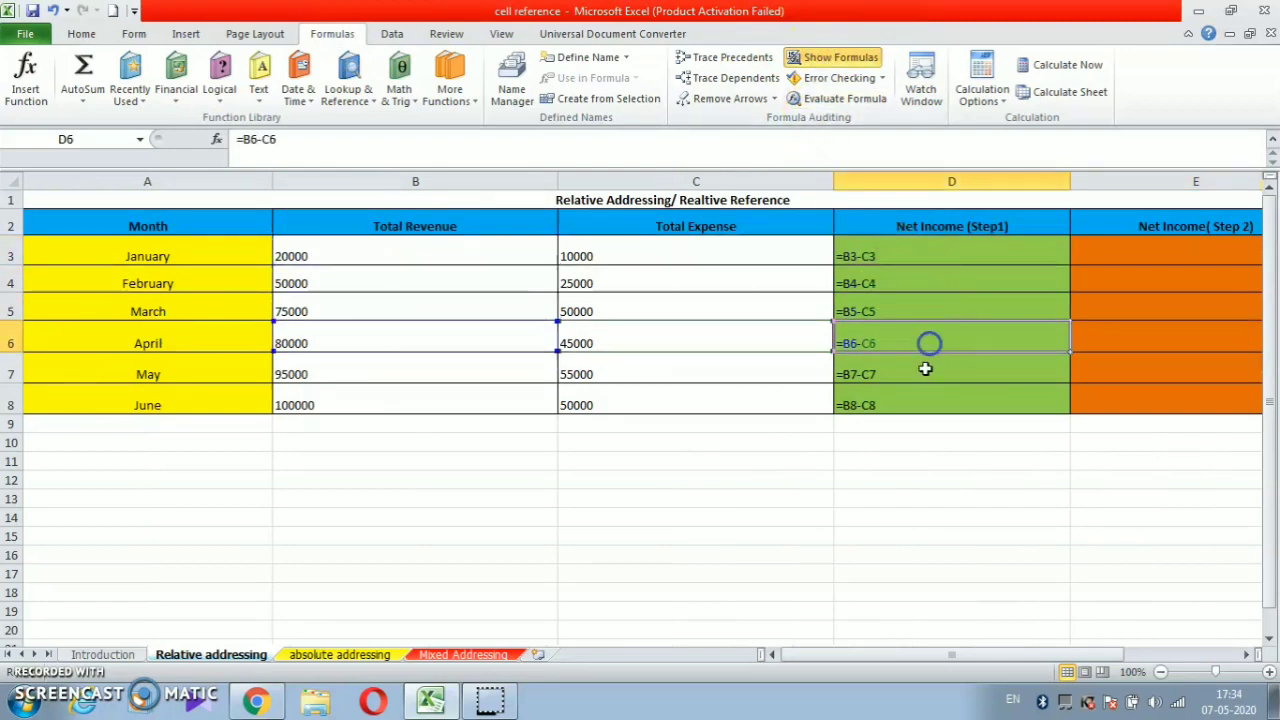
pyautogui.click(925, 369)
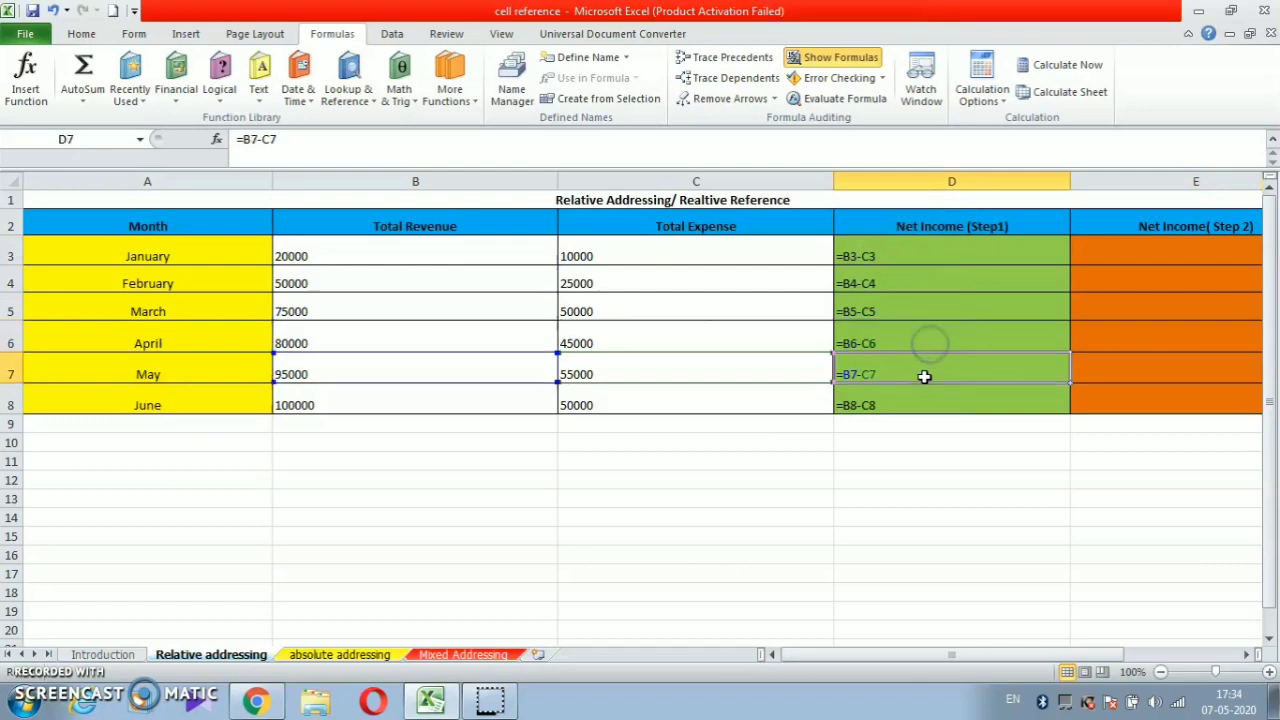
pyautogui.click(887, 260)
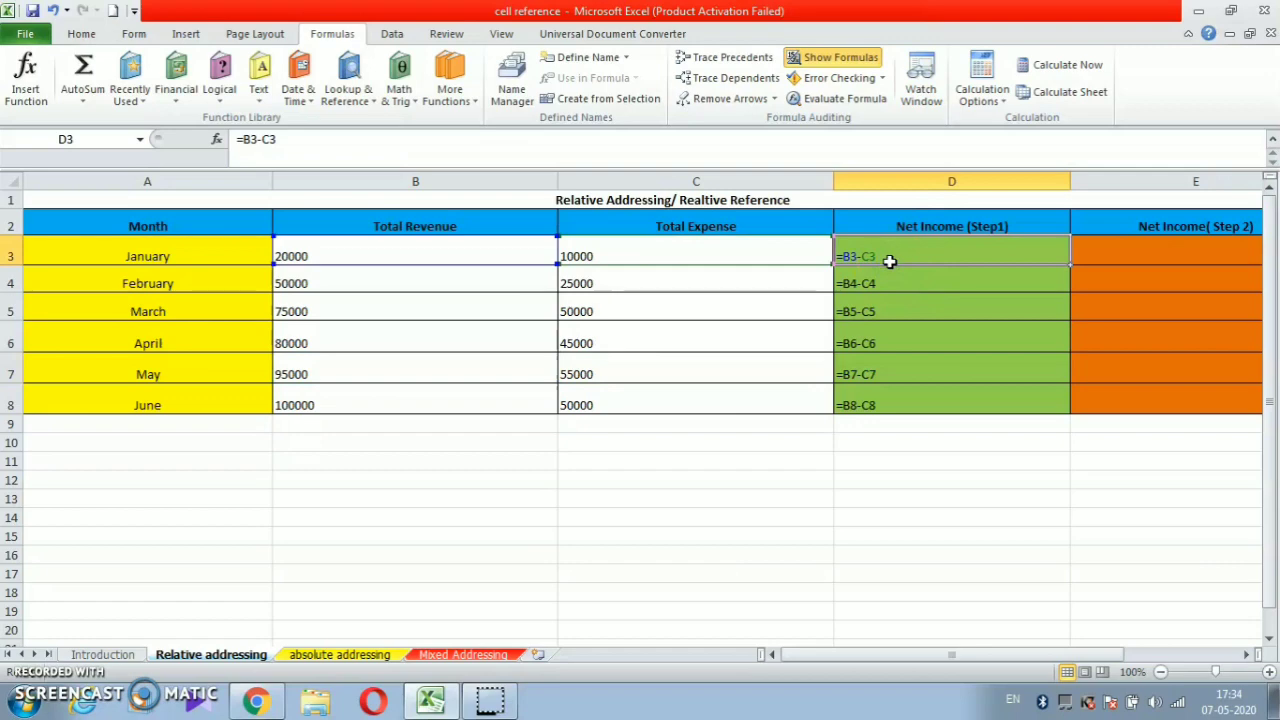
pyautogui.click(889, 281)
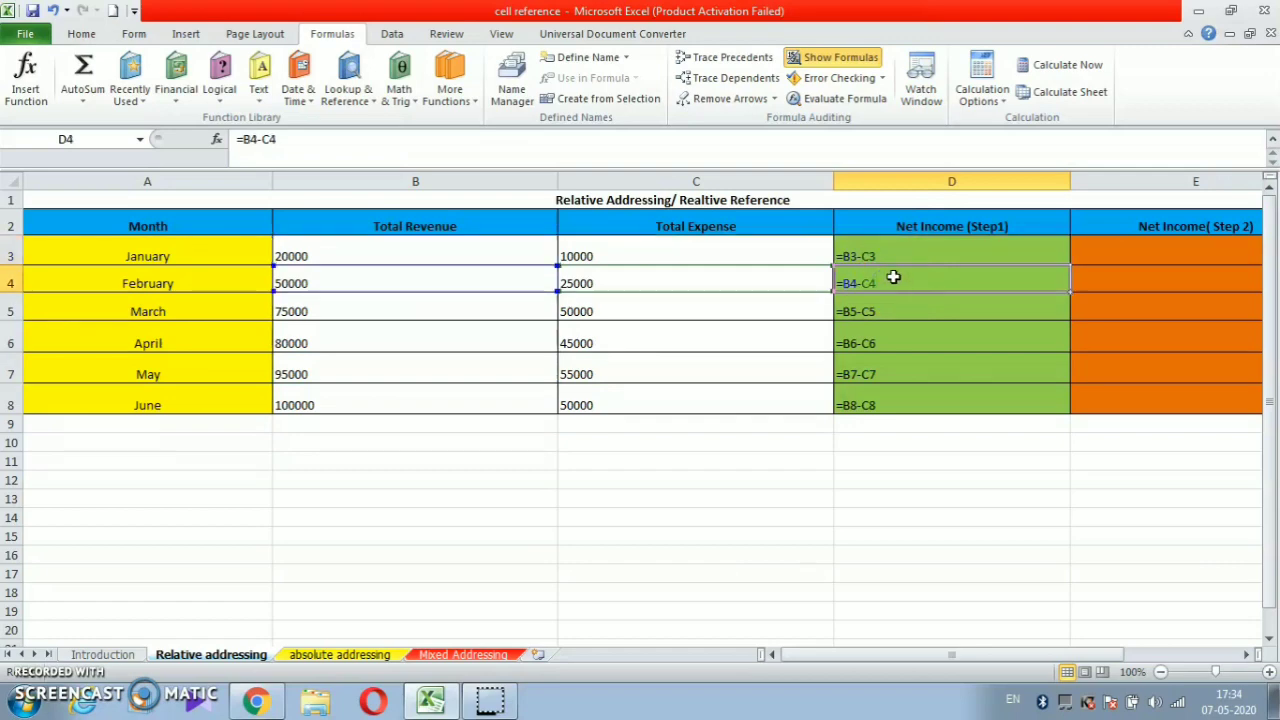
pyautogui.click(897, 312)
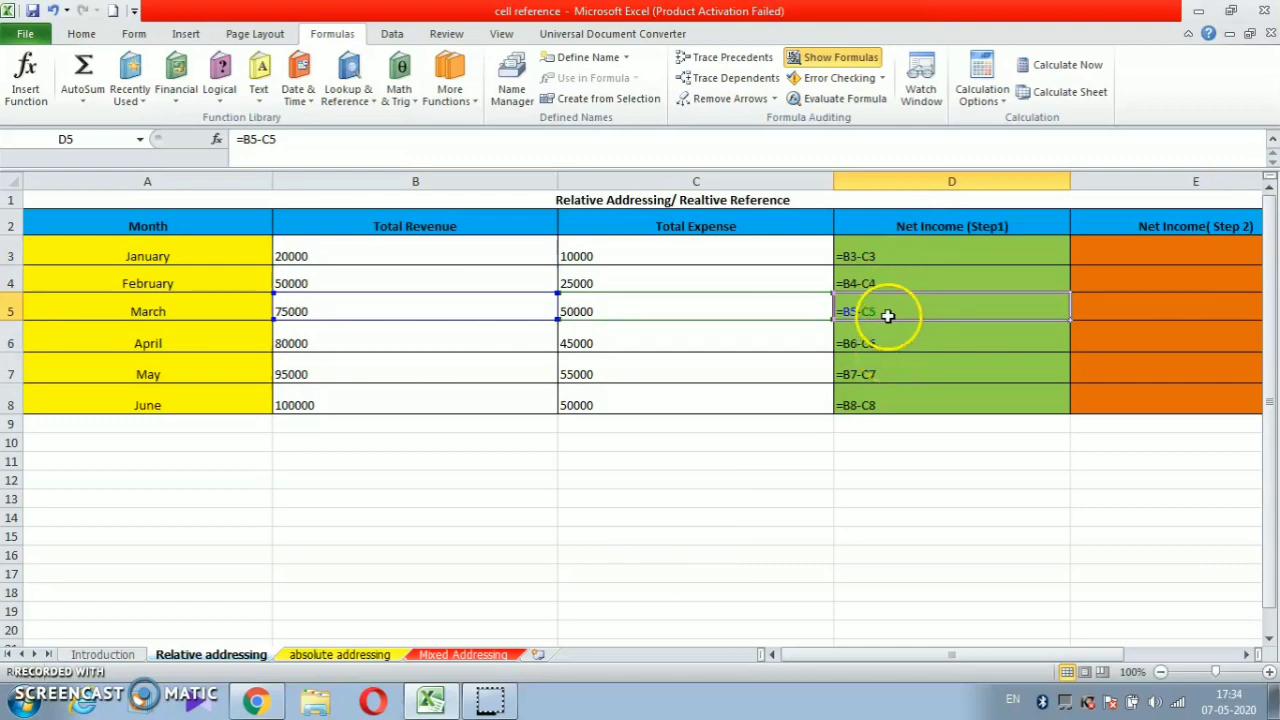
pyautogui.click(840, 58)
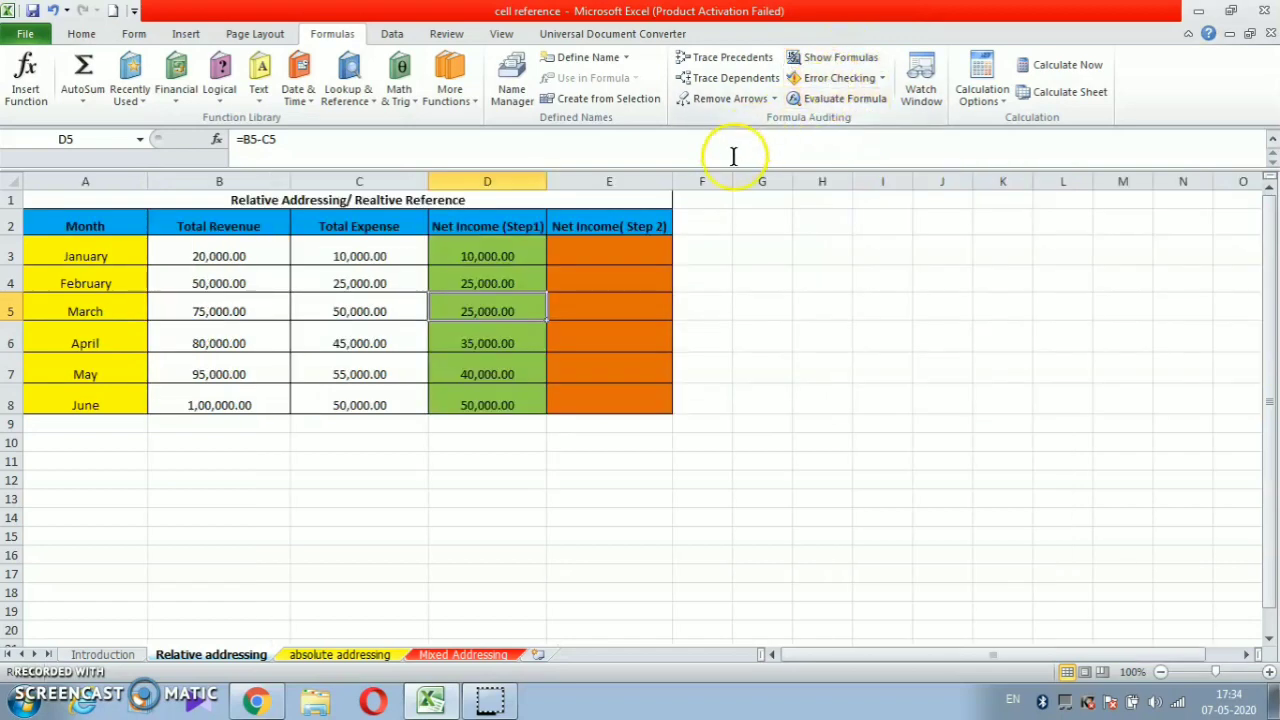
pyautogui.click(631, 247)
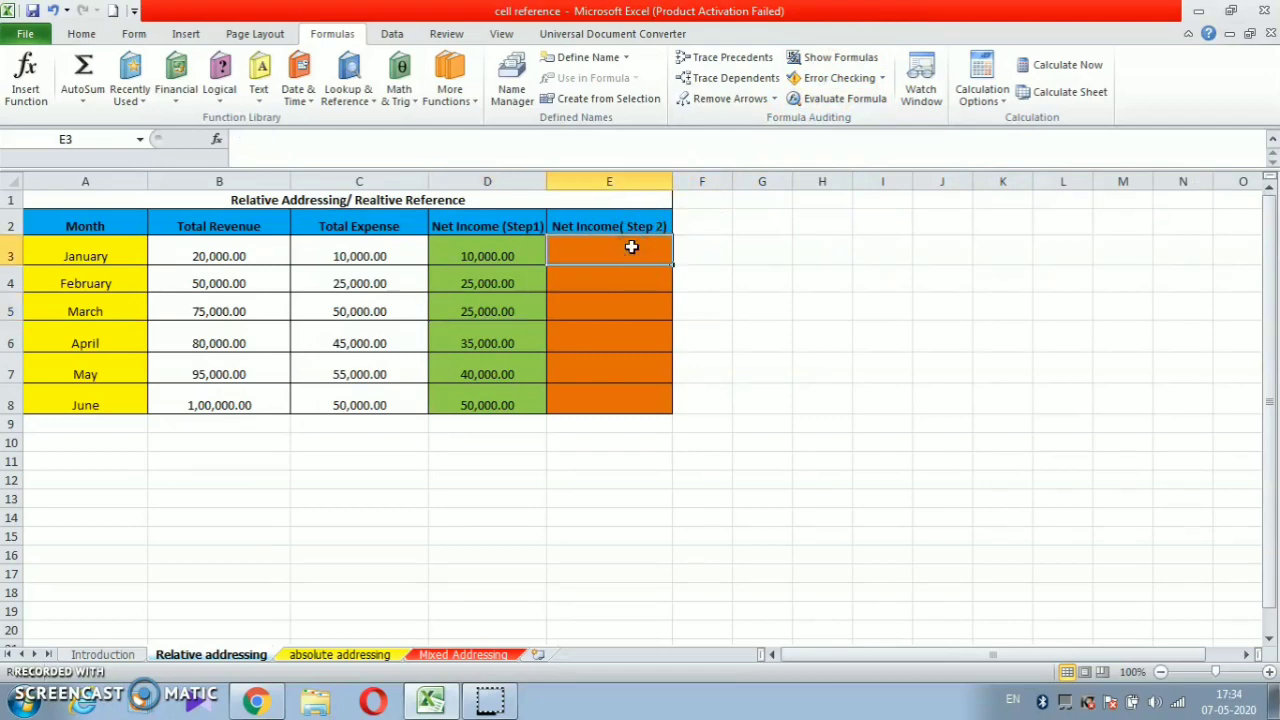
pyautogui.write('=')
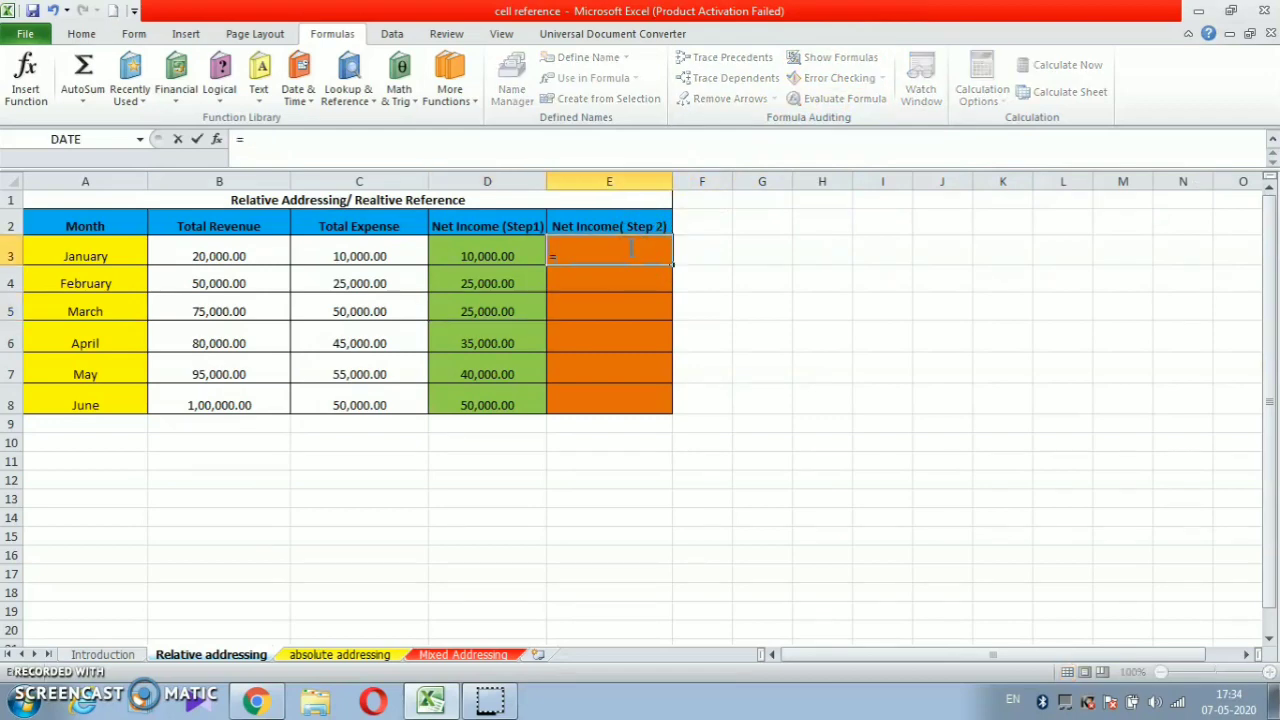
pyautogui.press('BackSpace')
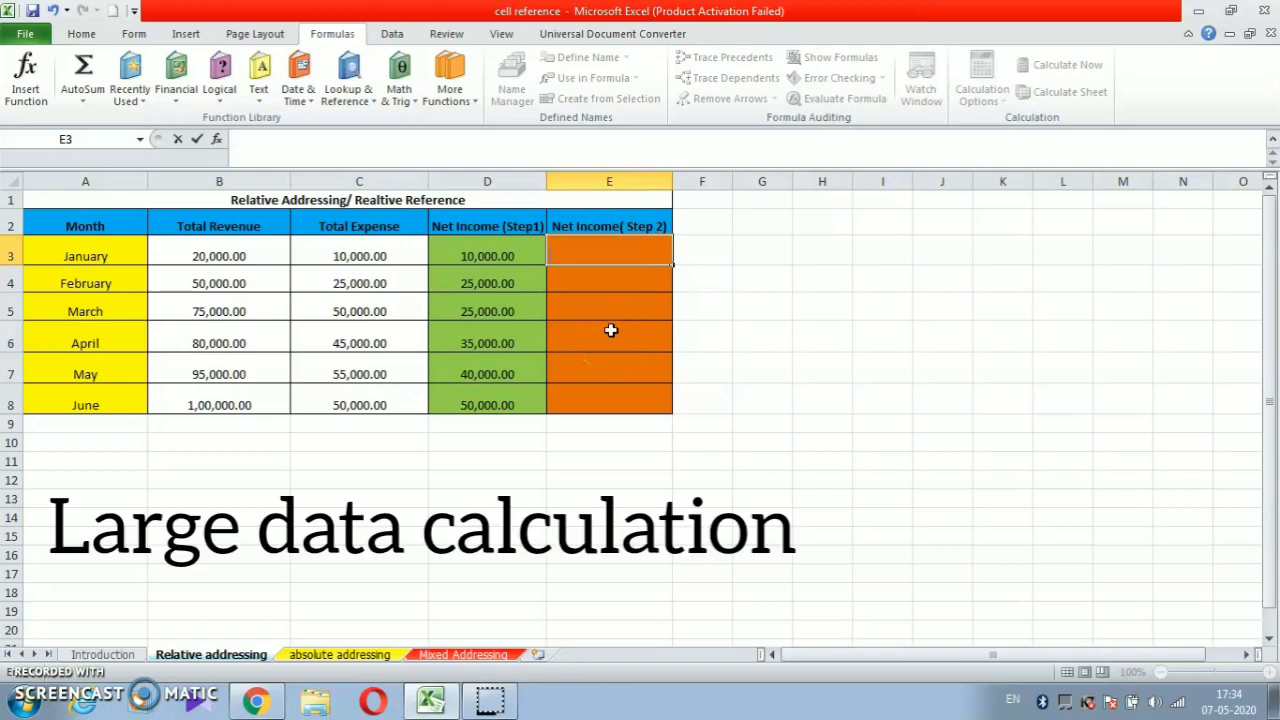
pyautogui.click(711, 277)
# - Fill the Net Income (Step 2) range E3:E8 with the formula =B3-C3 in a single entry
pyautogui.moveTo(623, 245); pyautogui.dragTo(646, 392)
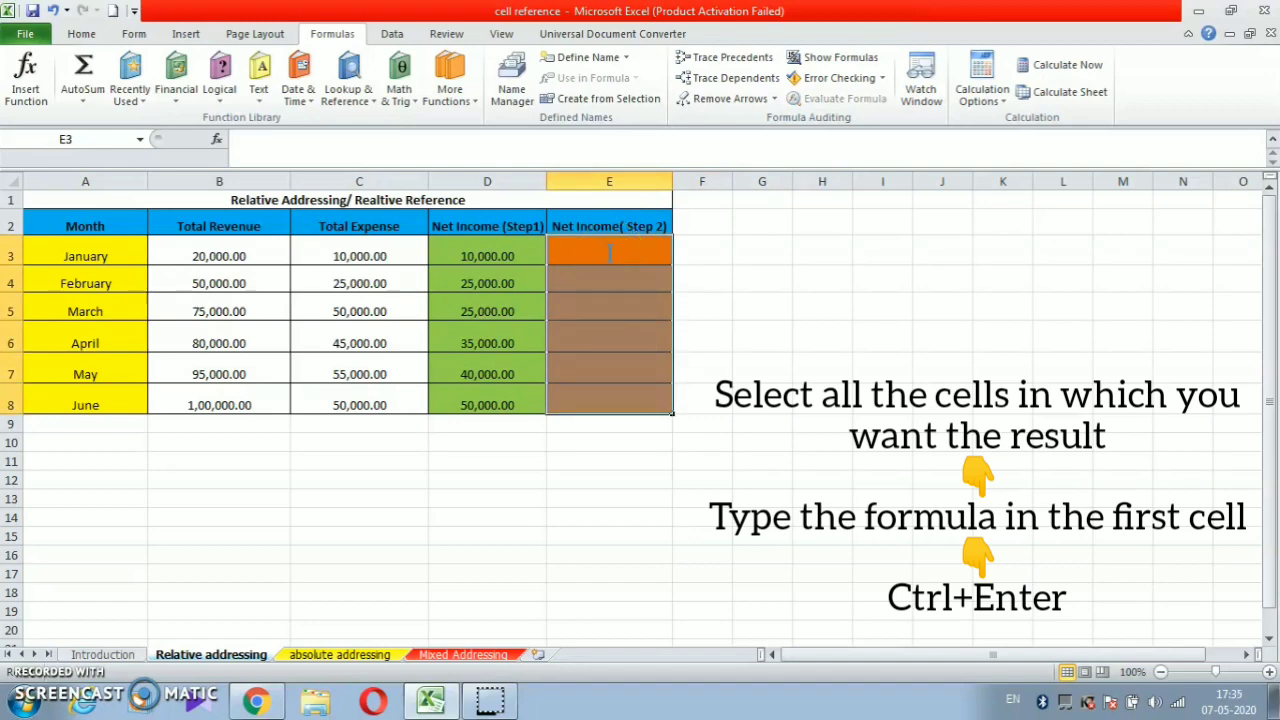
pyautogui.write('=')
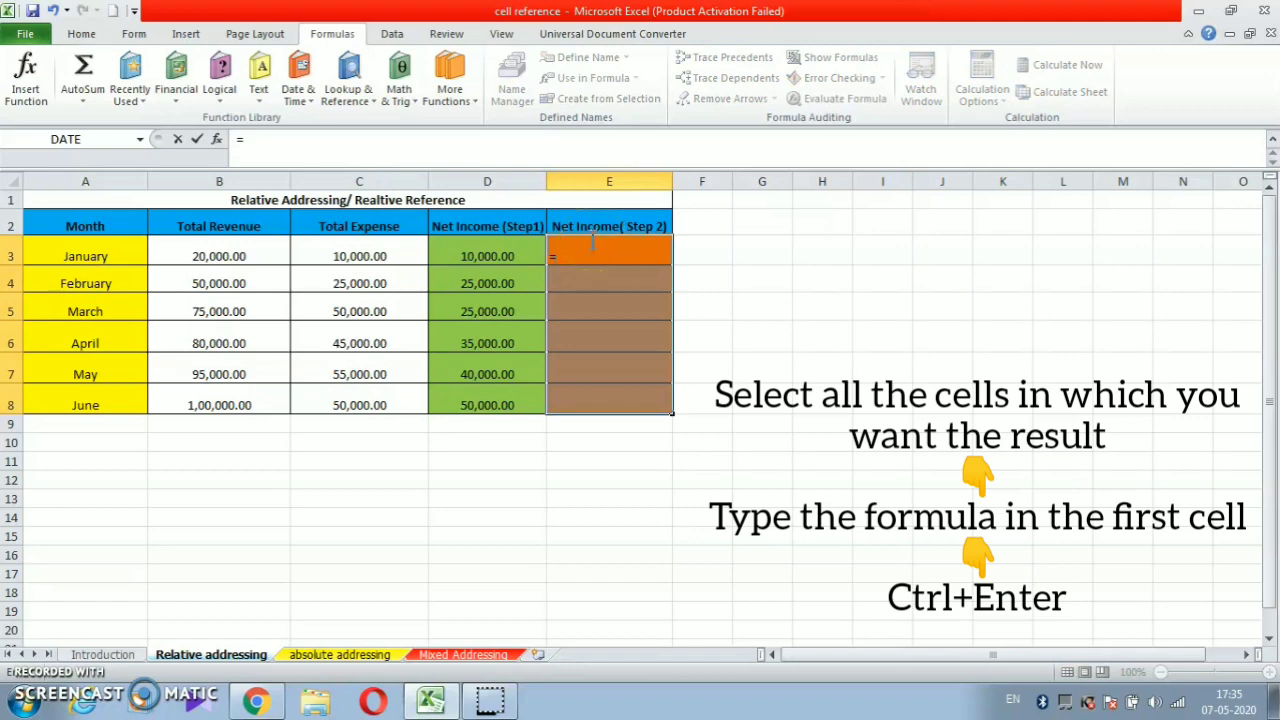
pyautogui.write('B3')
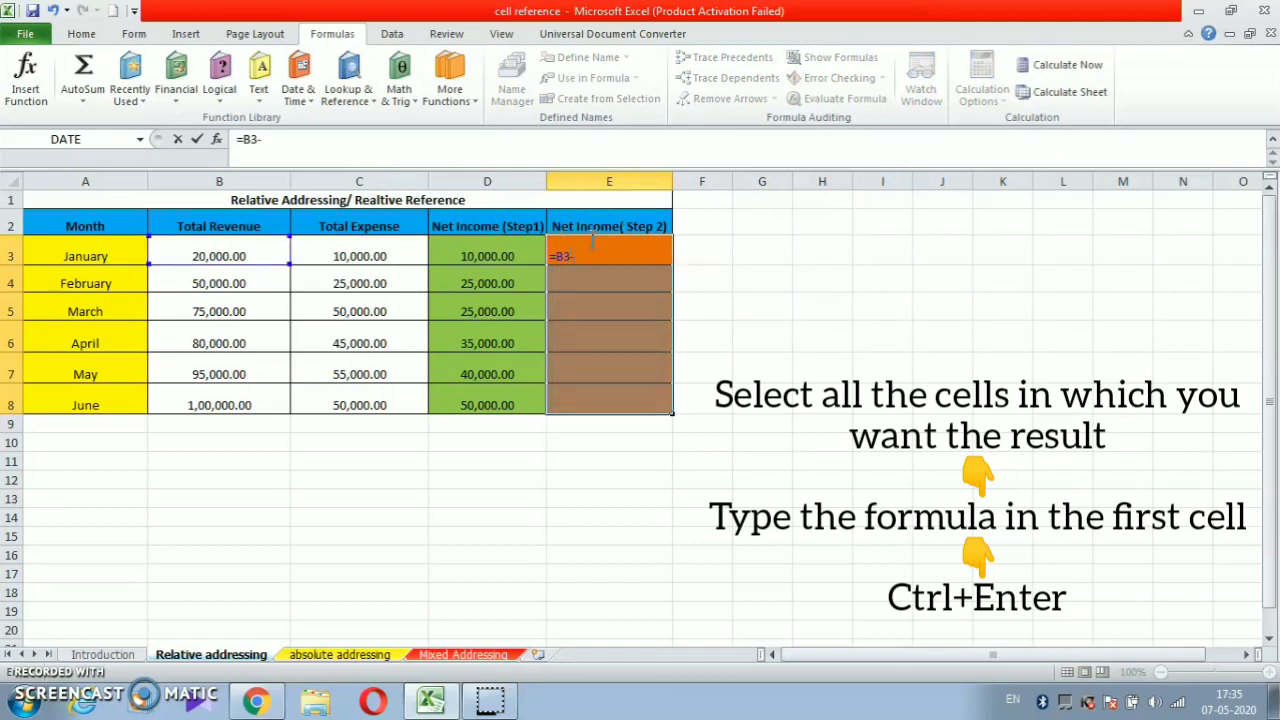
pyautogui.write('-C3')
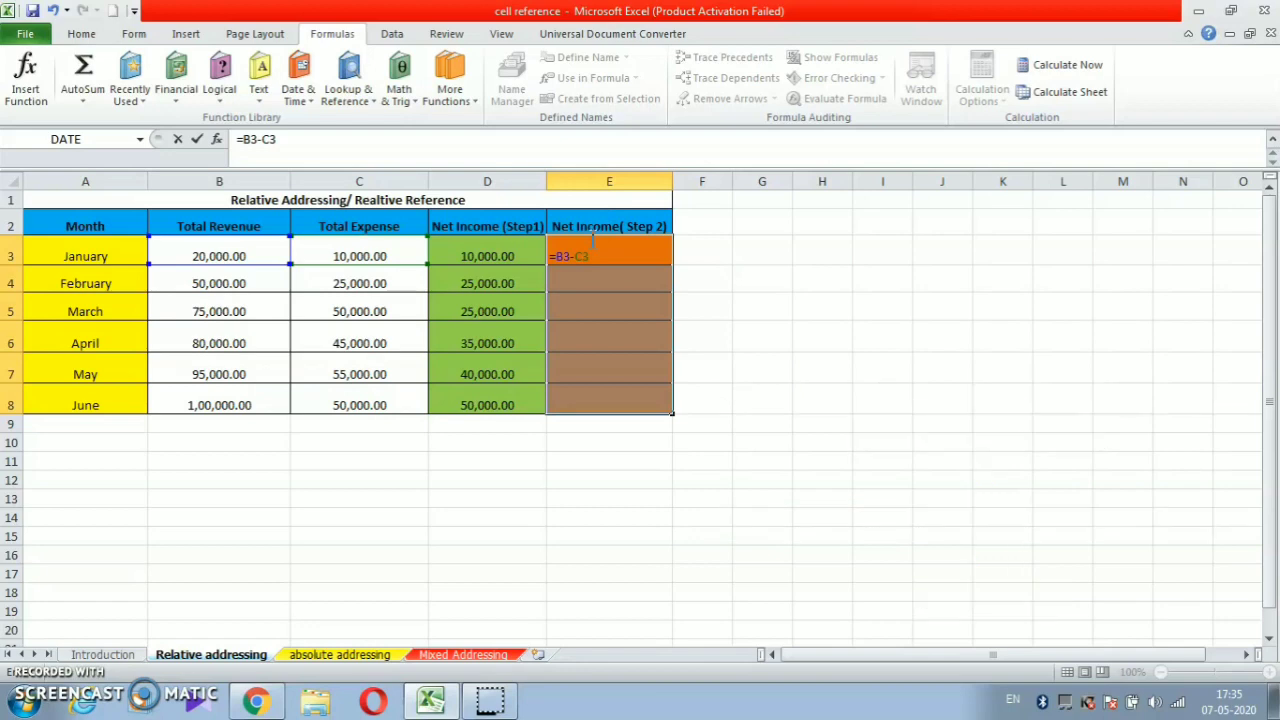
pyautogui.hotkey('ctrl', 'Return')
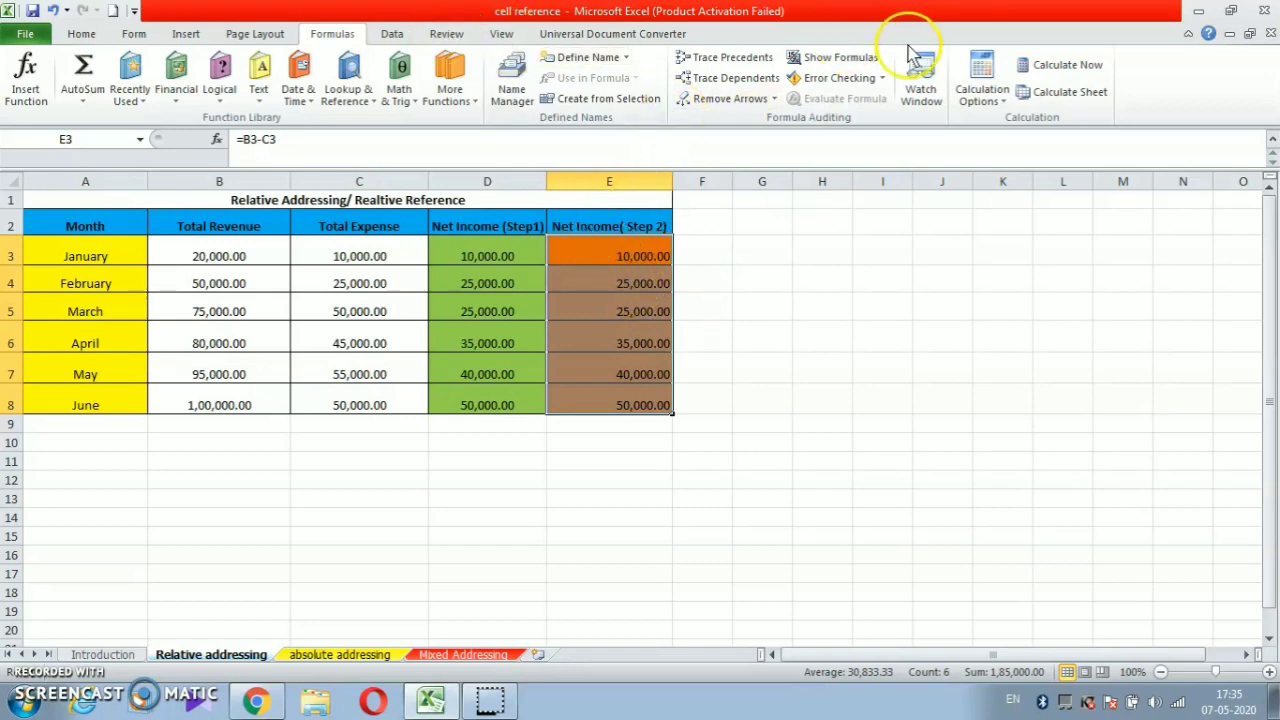
# - Display the sheet's formulas and compare the references in the Net Income (Step1) and (Step 2) columns
pyautogui.click(830, 57)
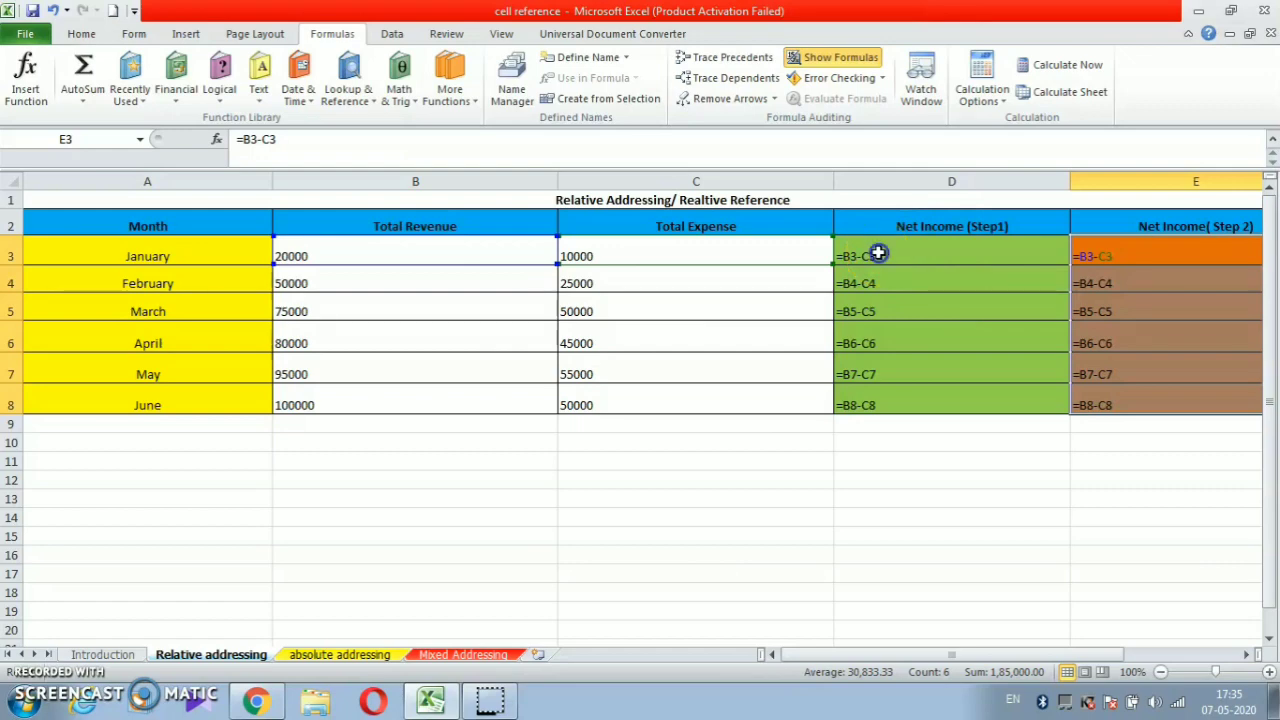
pyautogui.click(880, 256)
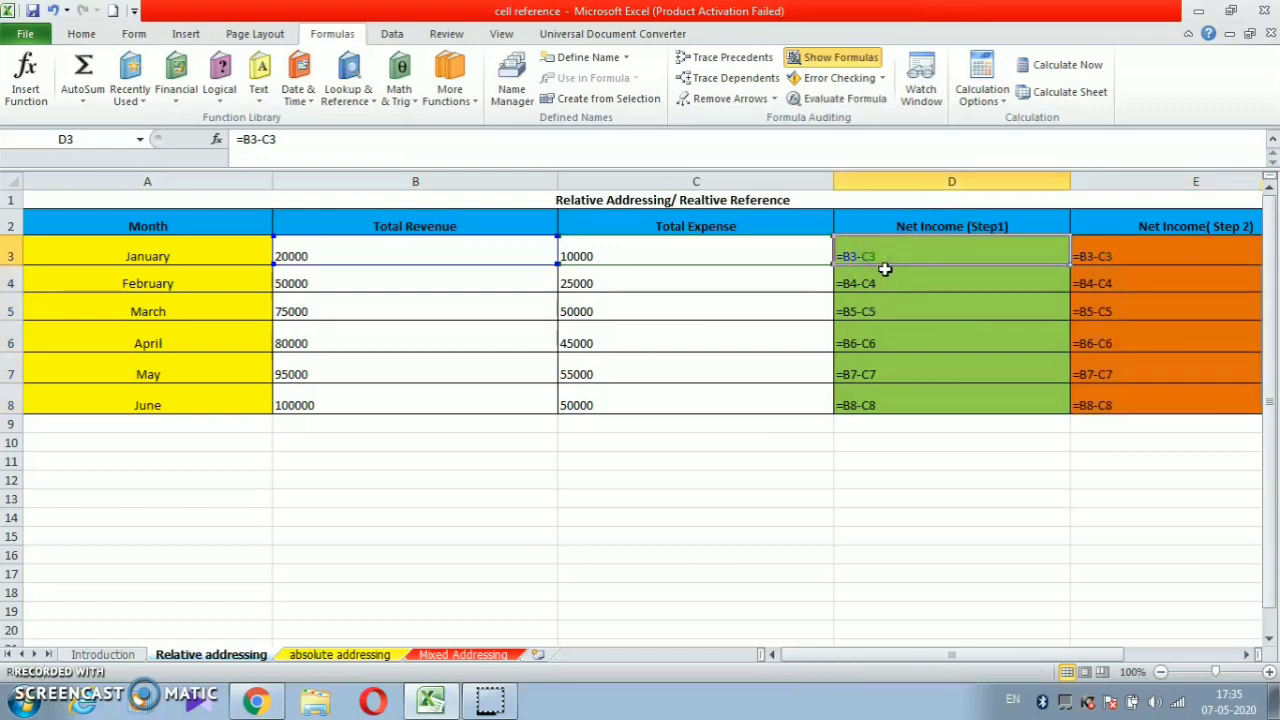
pyautogui.click(883, 281)
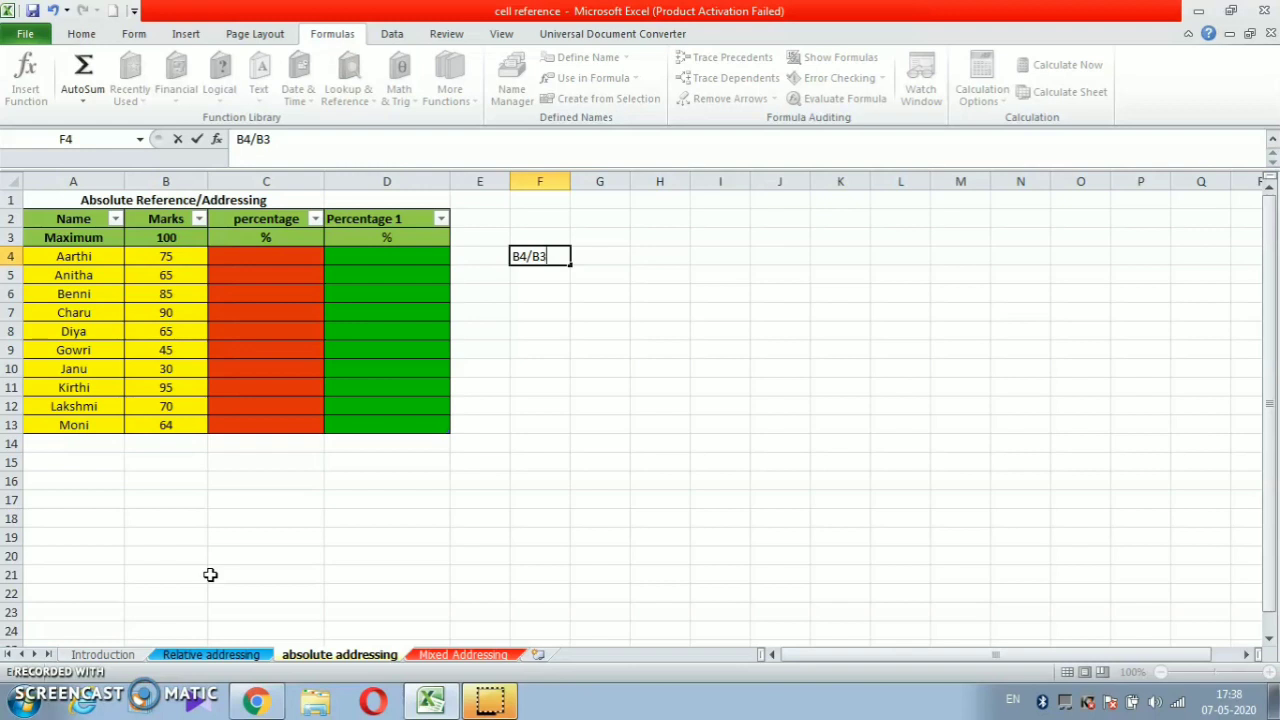
# - Calculate the first percentage in C4 with the relative formula =B4/B3 and copy it down through C13
pyautogui.click(200, 574)
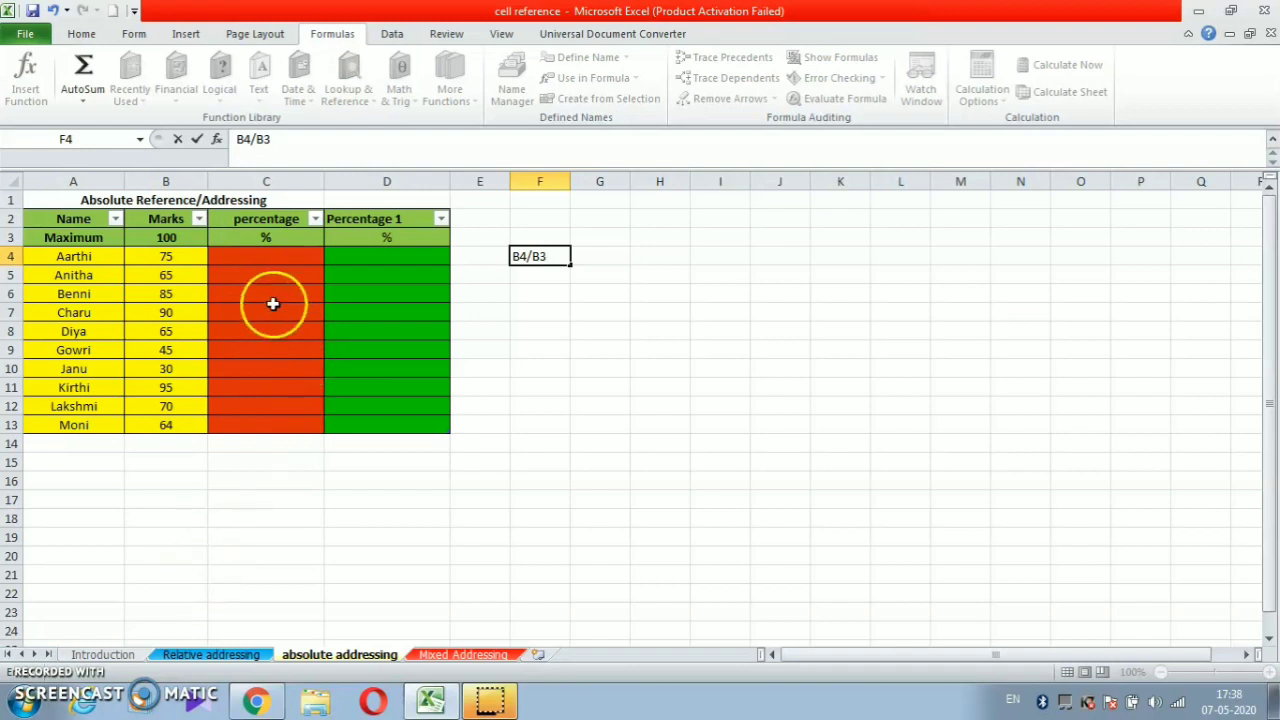
pyautogui.click(251, 257)
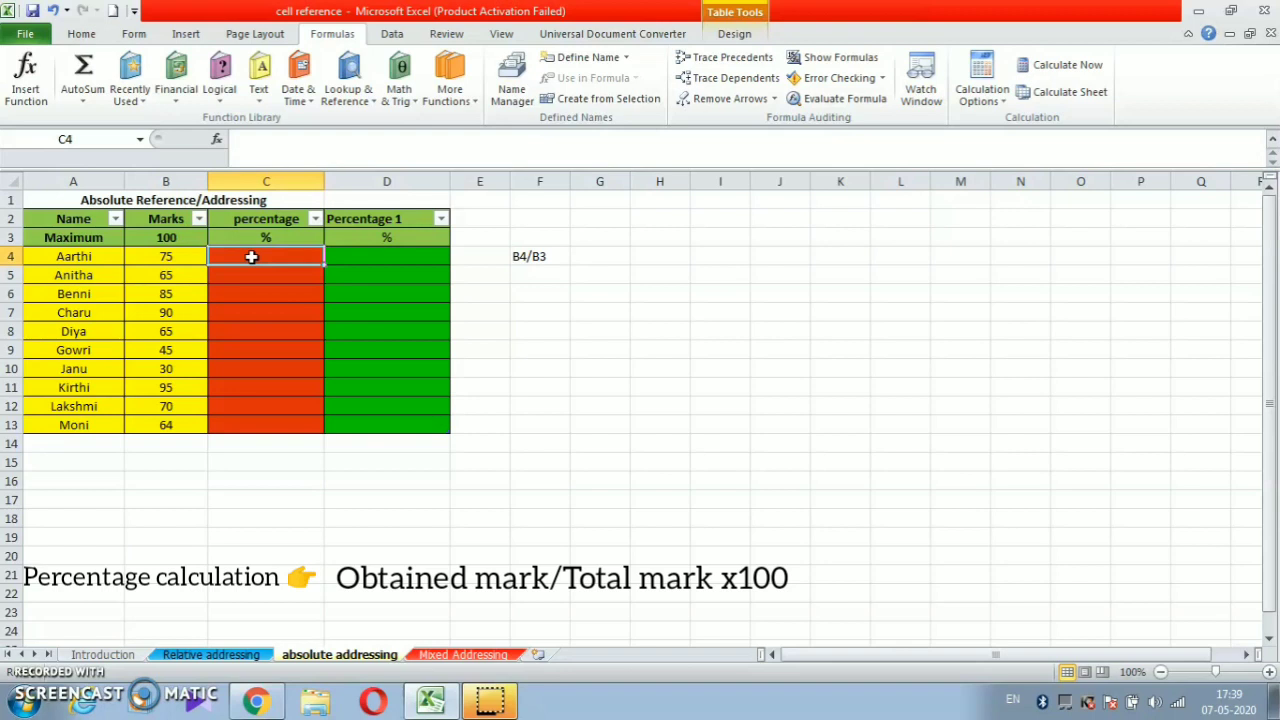
pyautogui.write('=')
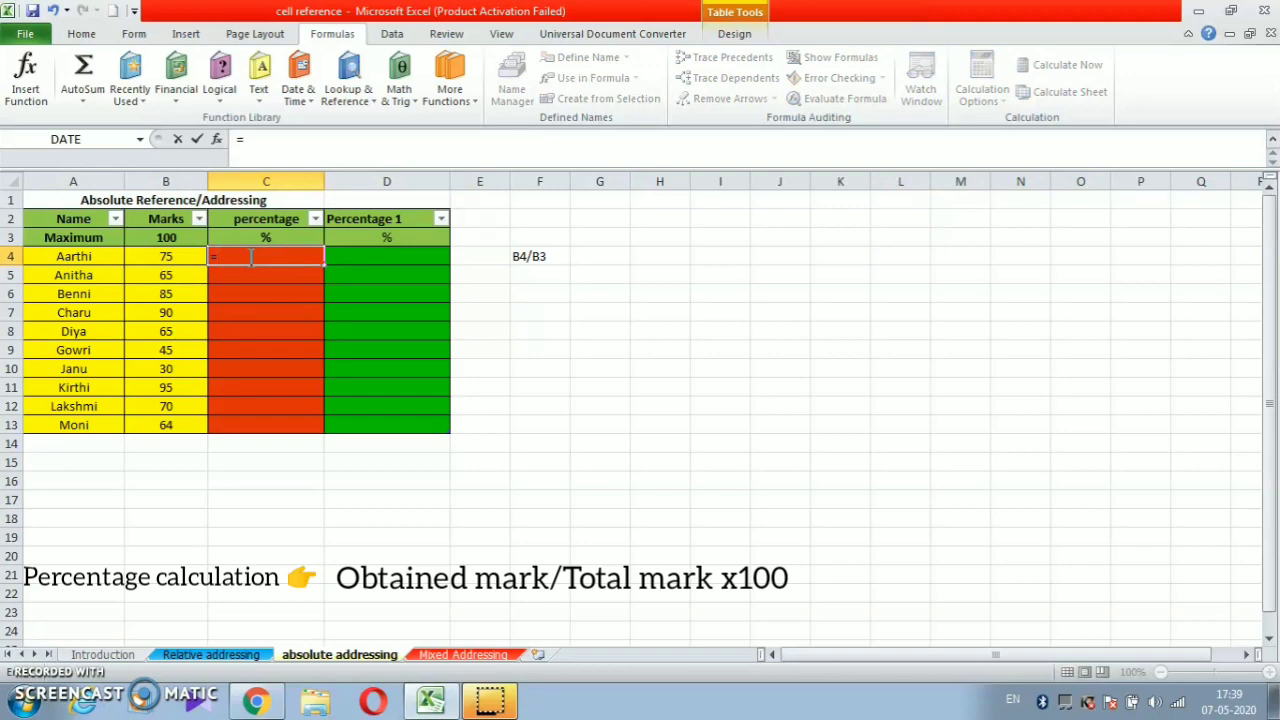
pyautogui.write('B4')
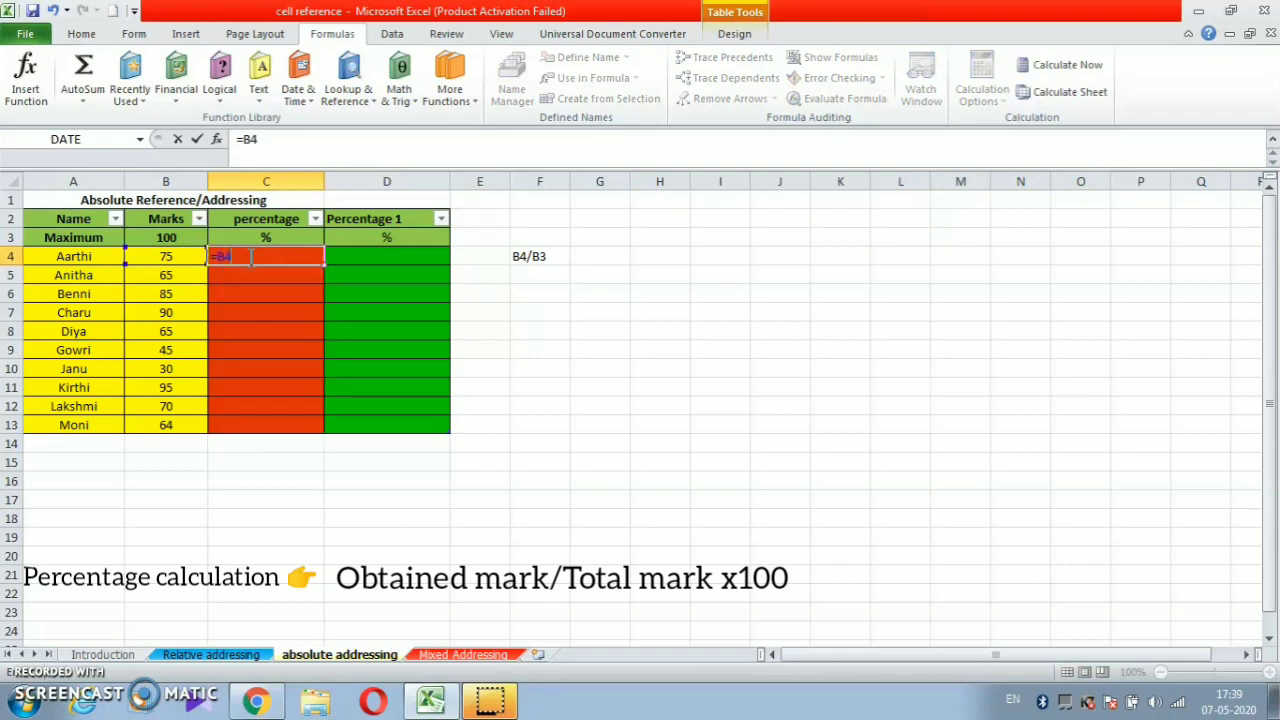
pyautogui.write('/')
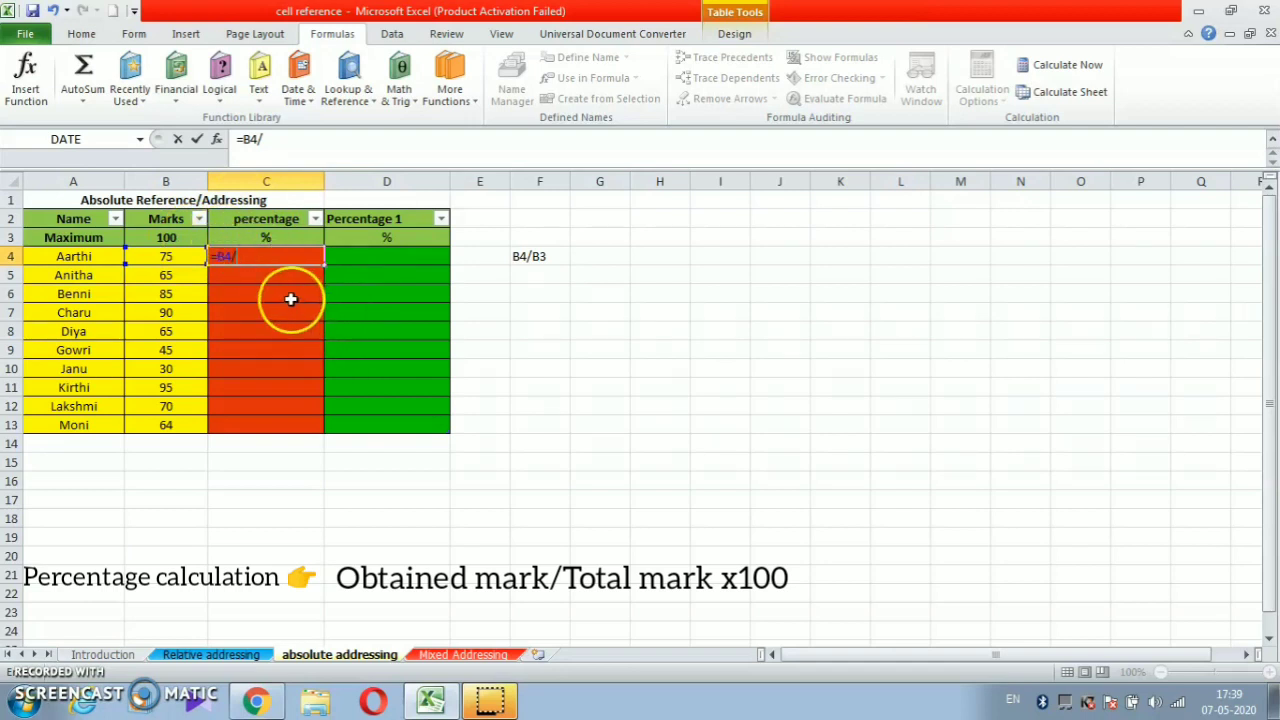
pyautogui.write('B3')
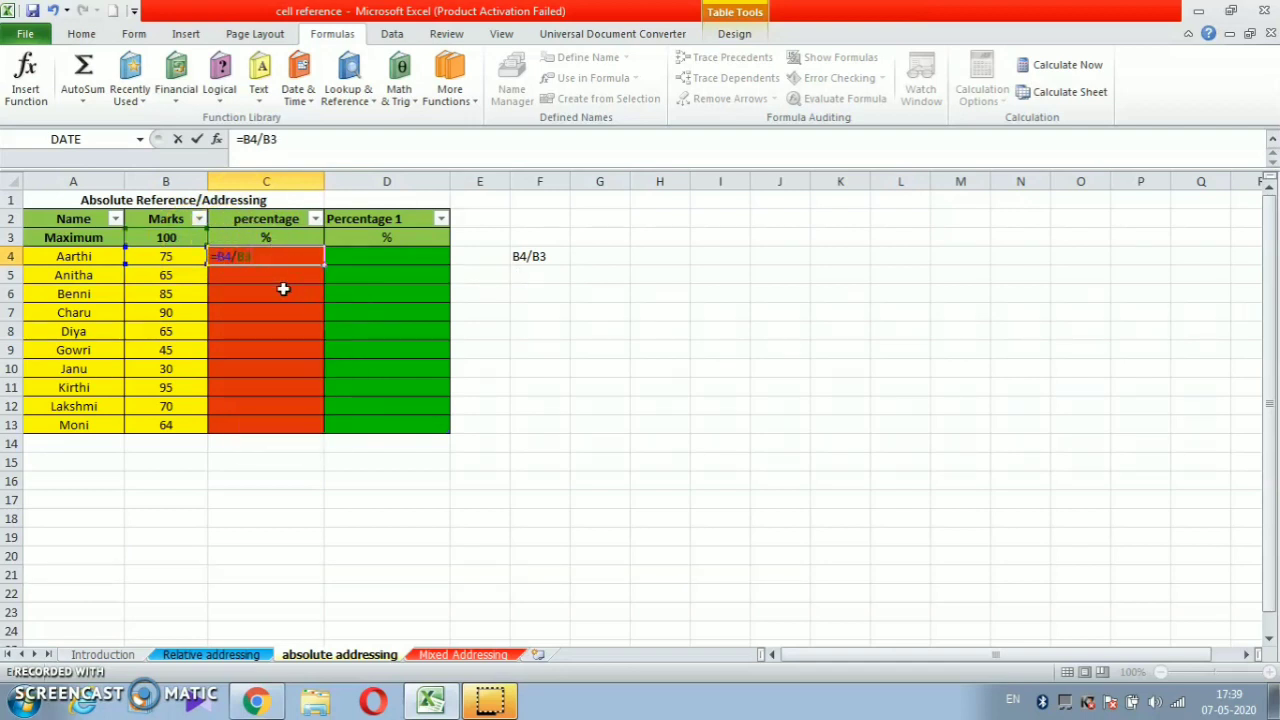
pyautogui.press('Return')
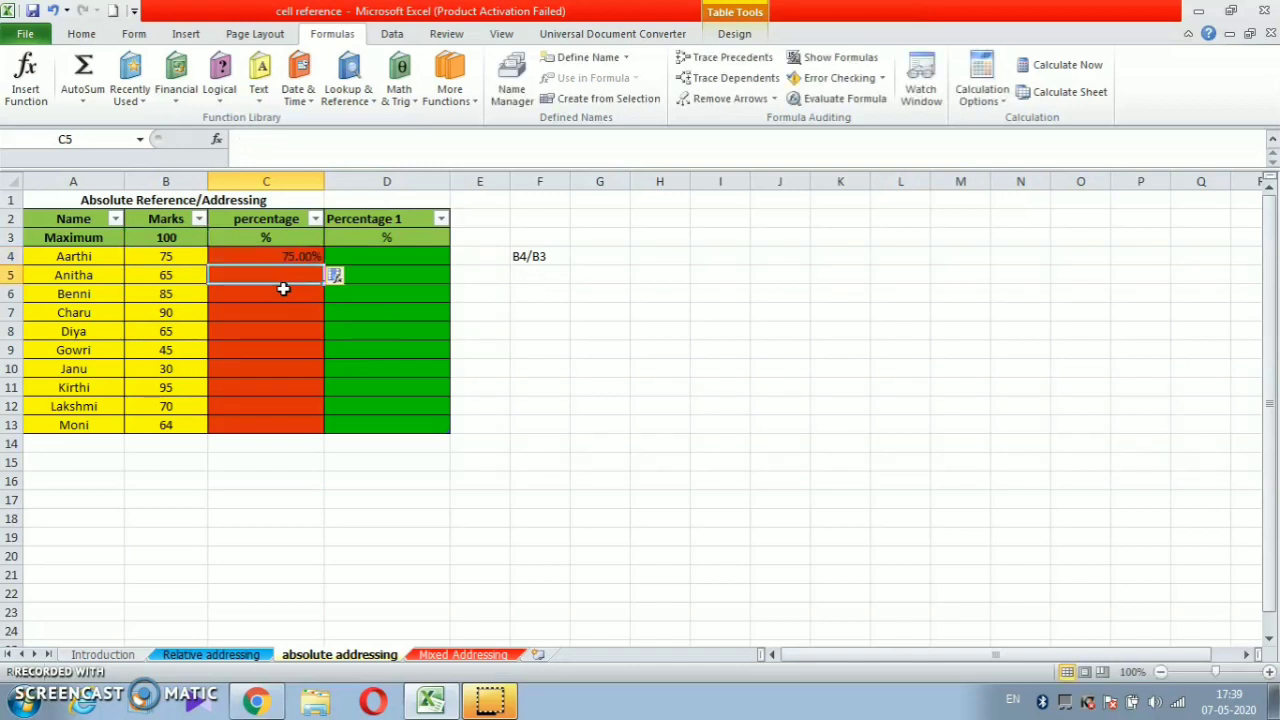
pyautogui.click(288, 256)
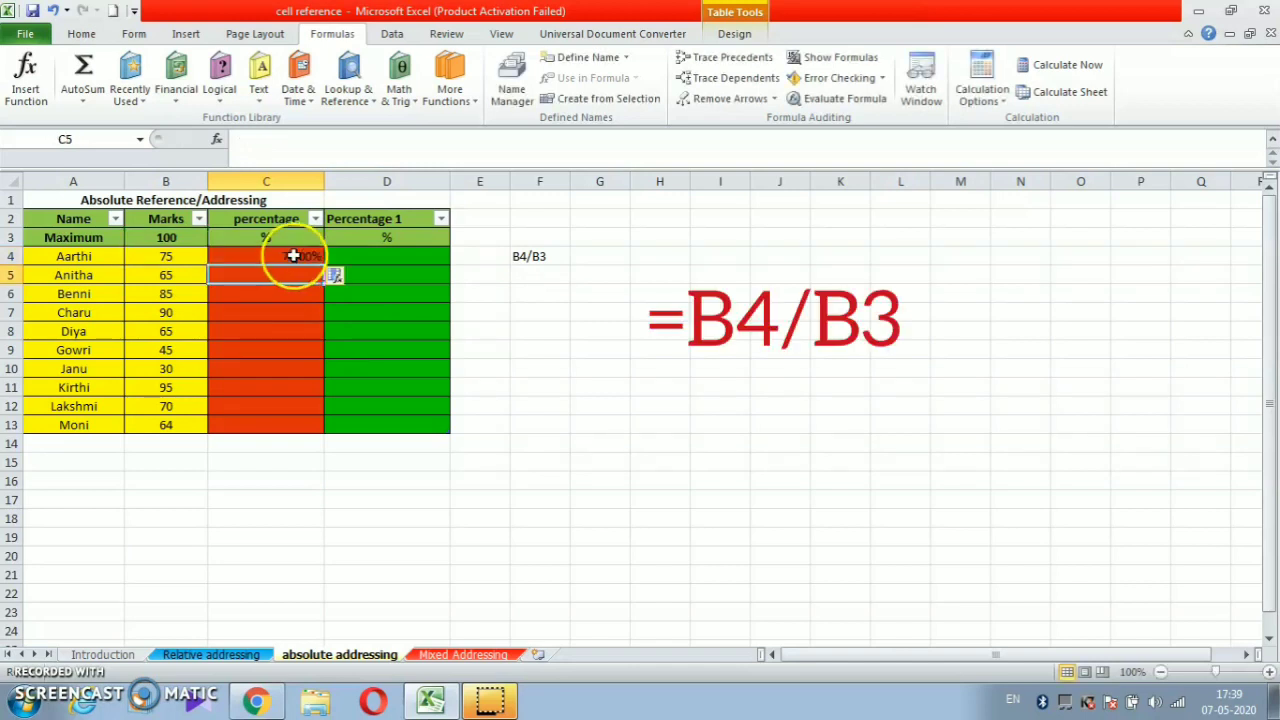
pyautogui.moveTo(323, 263); pyautogui.dragTo(326, 434)
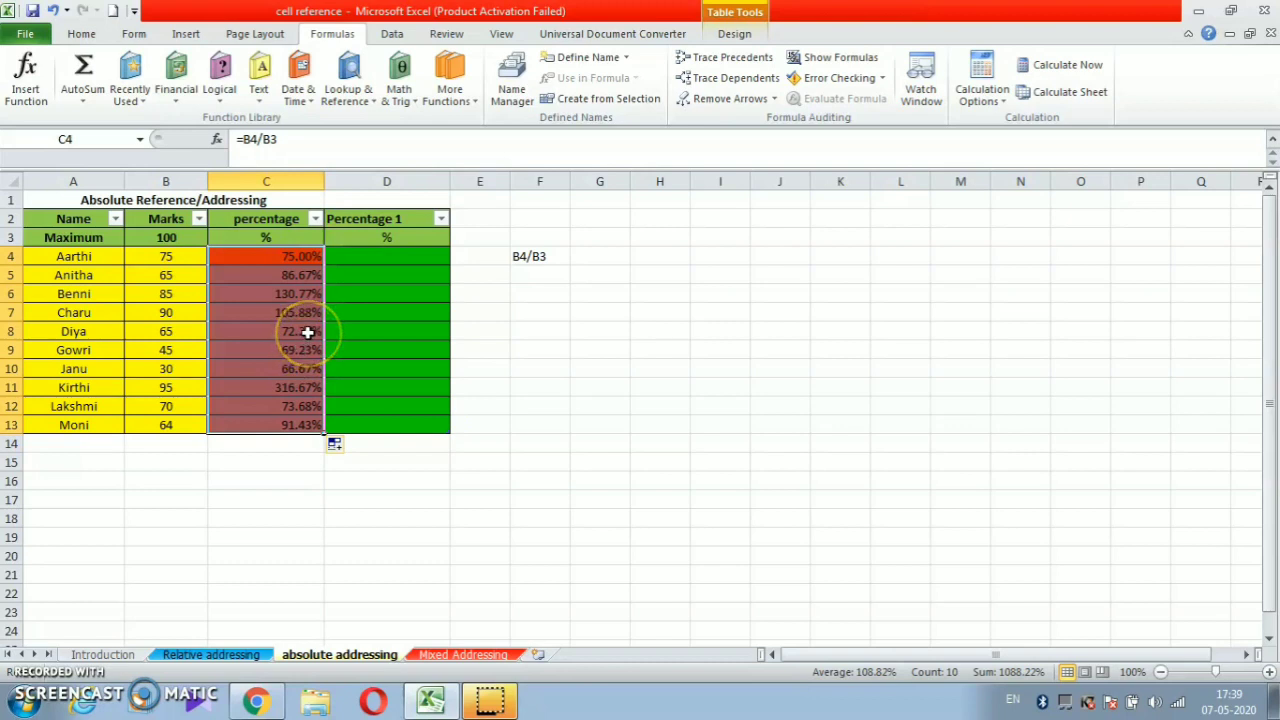
# - Compare the copied results in the percentage column with the corresponding marks, including the formula in C7
pyautogui.click(257, 294)
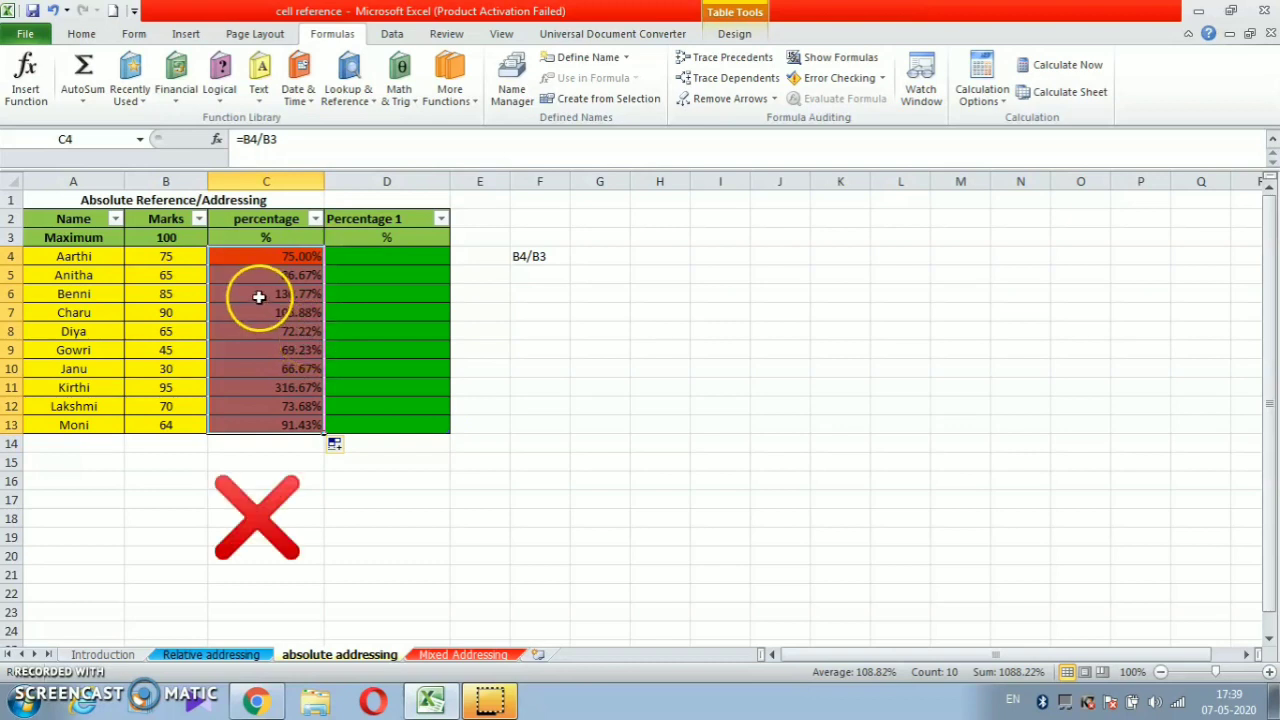
pyautogui.click(204, 280)
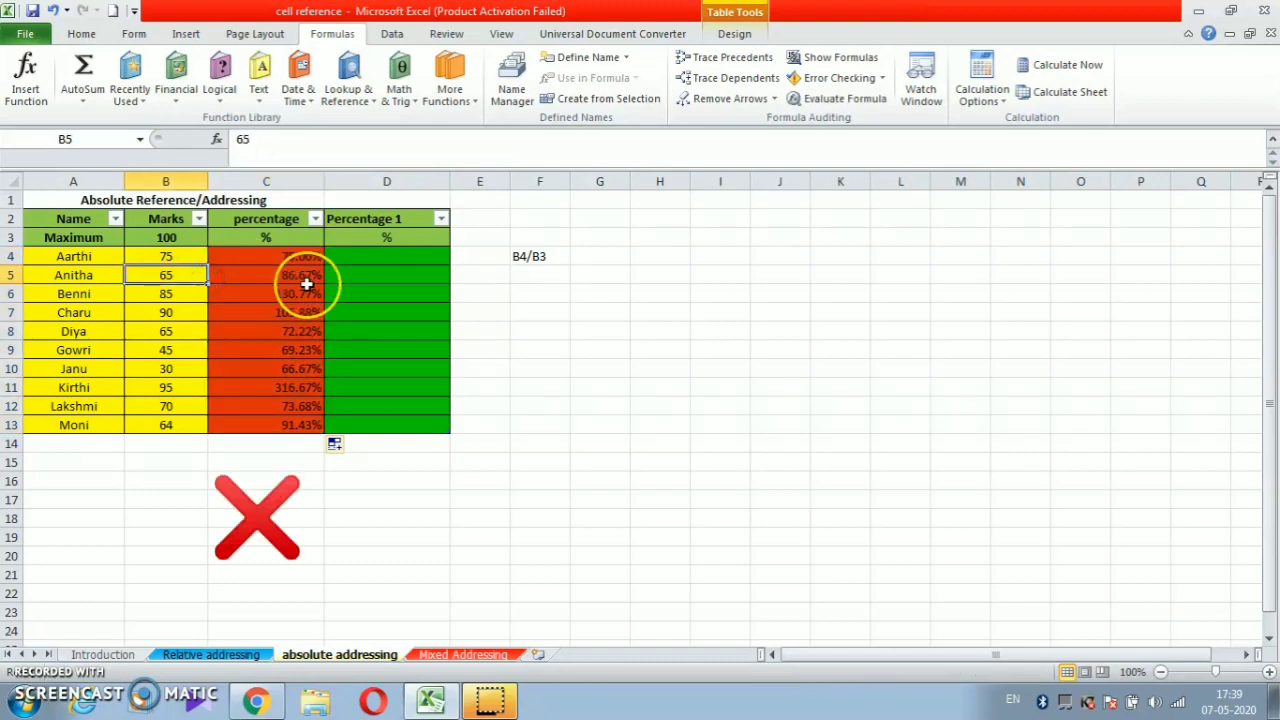
pyautogui.click(178, 314)
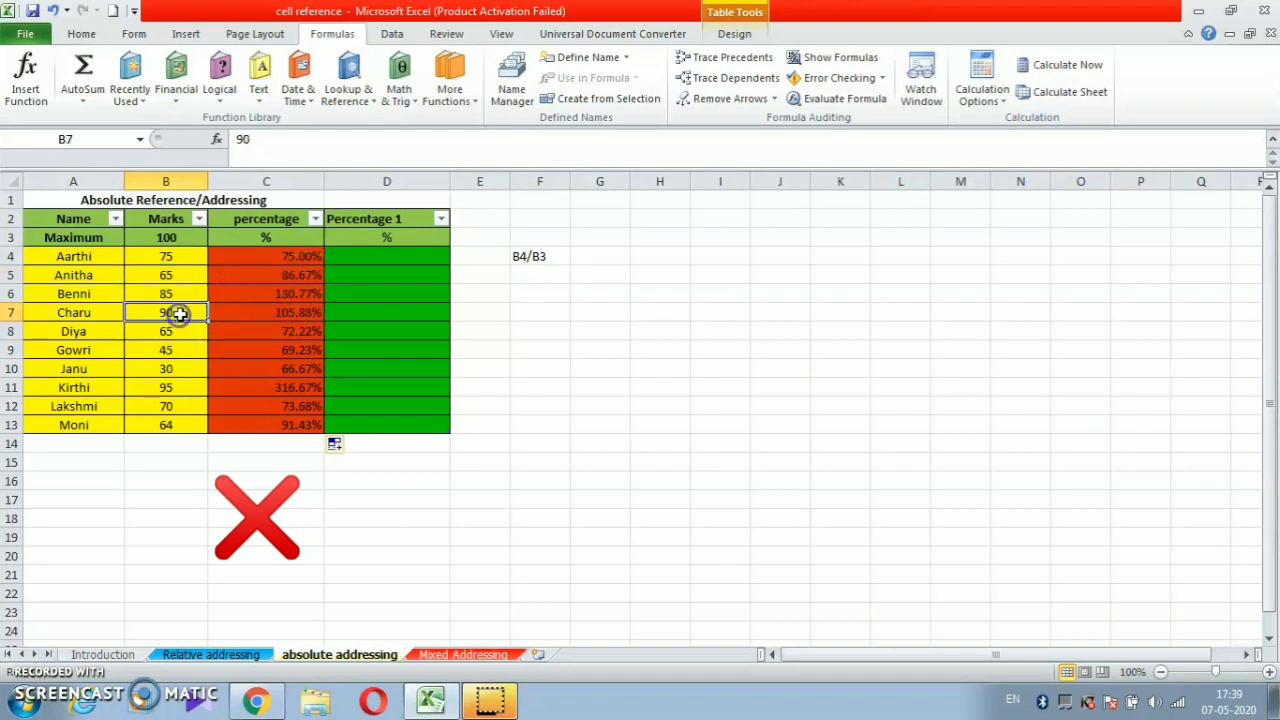
pyautogui.click(302, 314)
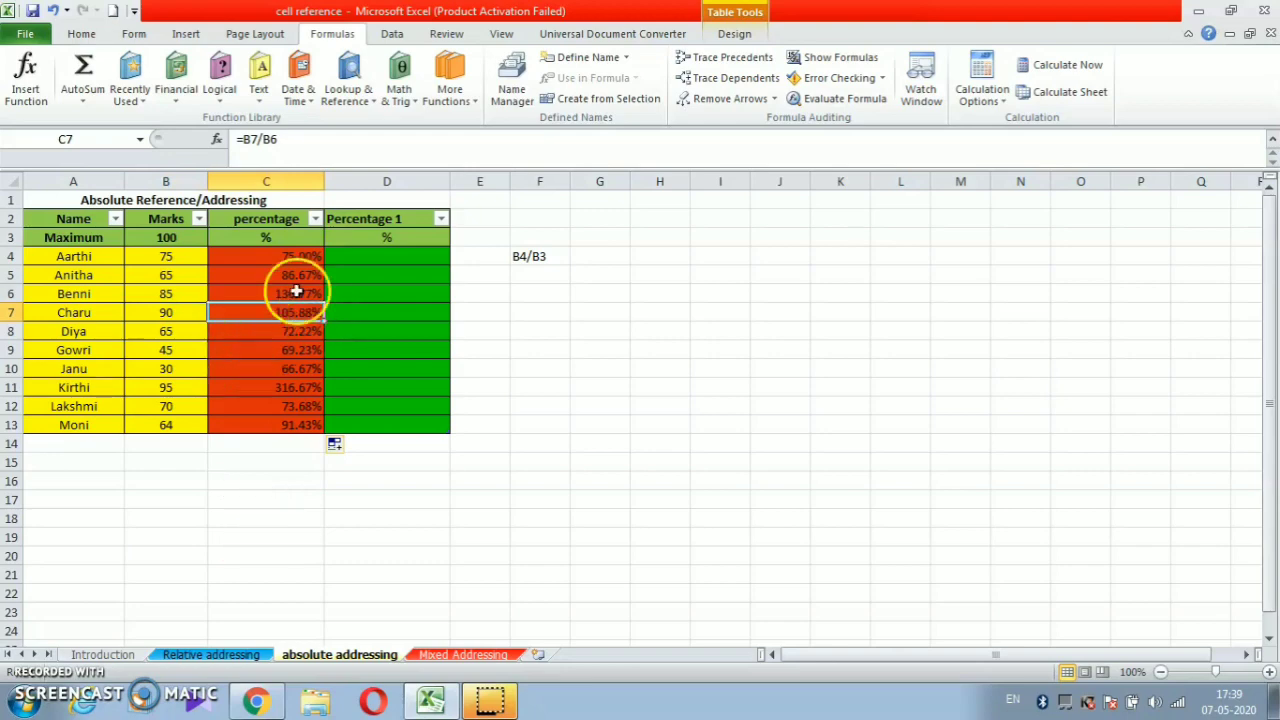
# - Display the sheet's formulas, examine how the divisor reference shifts down the percentage column, and return to showing values
pyautogui.click(826, 59)
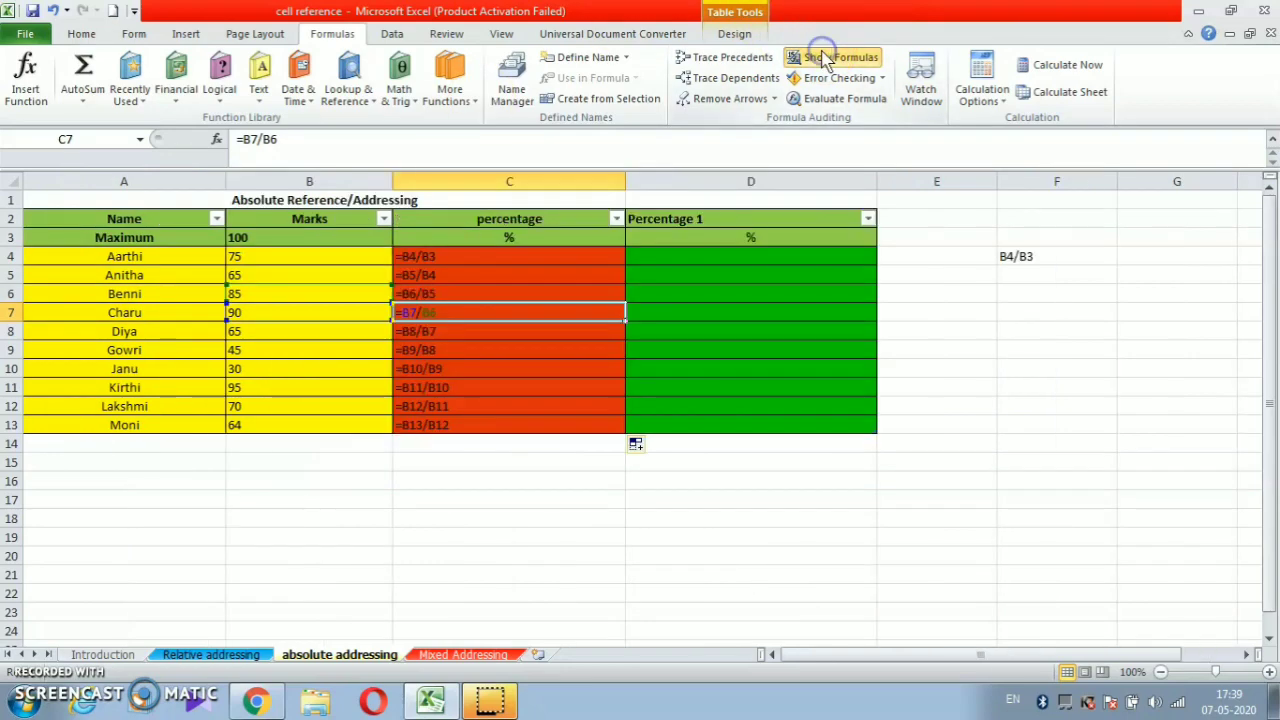
pyautogui.doubleClick(451, 258)
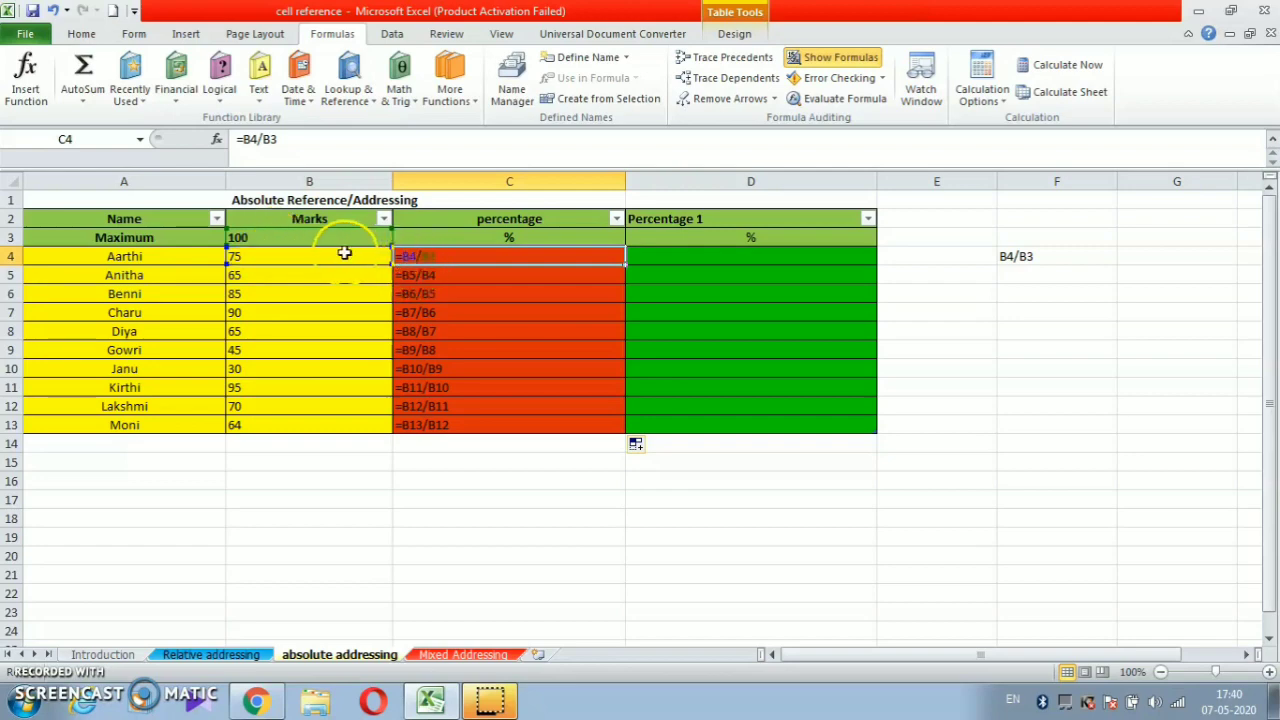
pyautogui.click(407, 275)
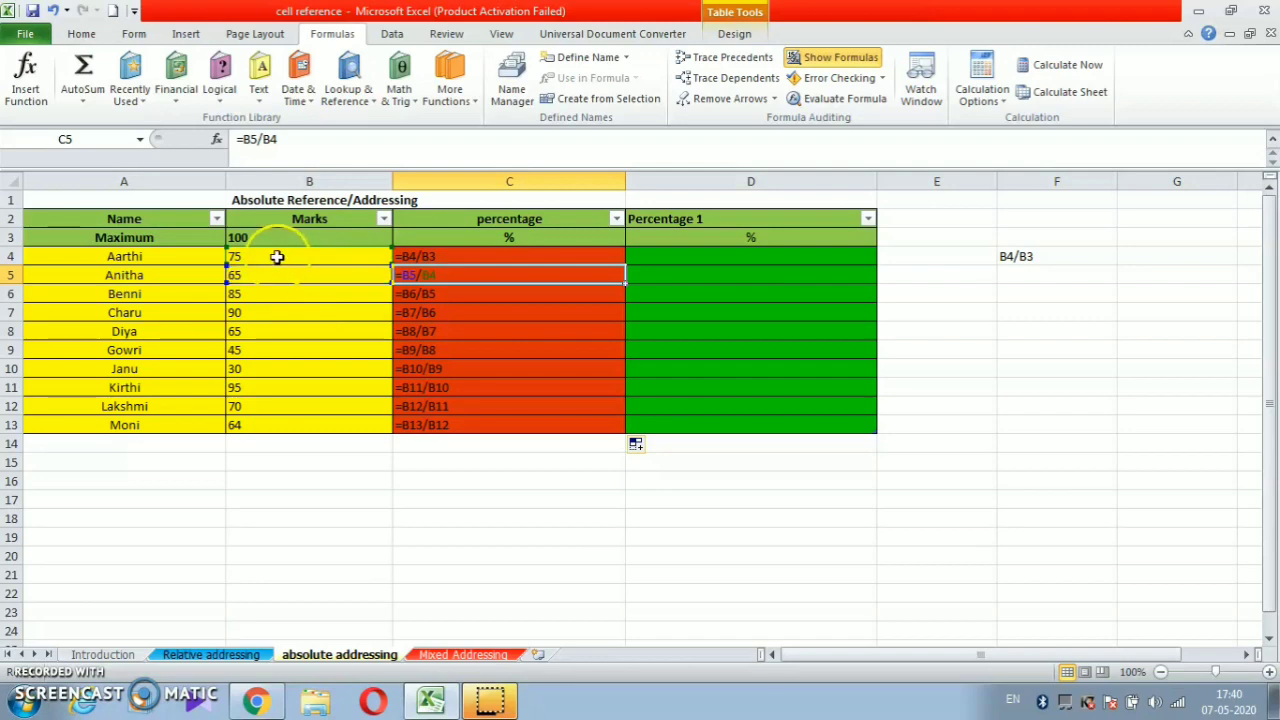
pyautogui.click(285, 245)
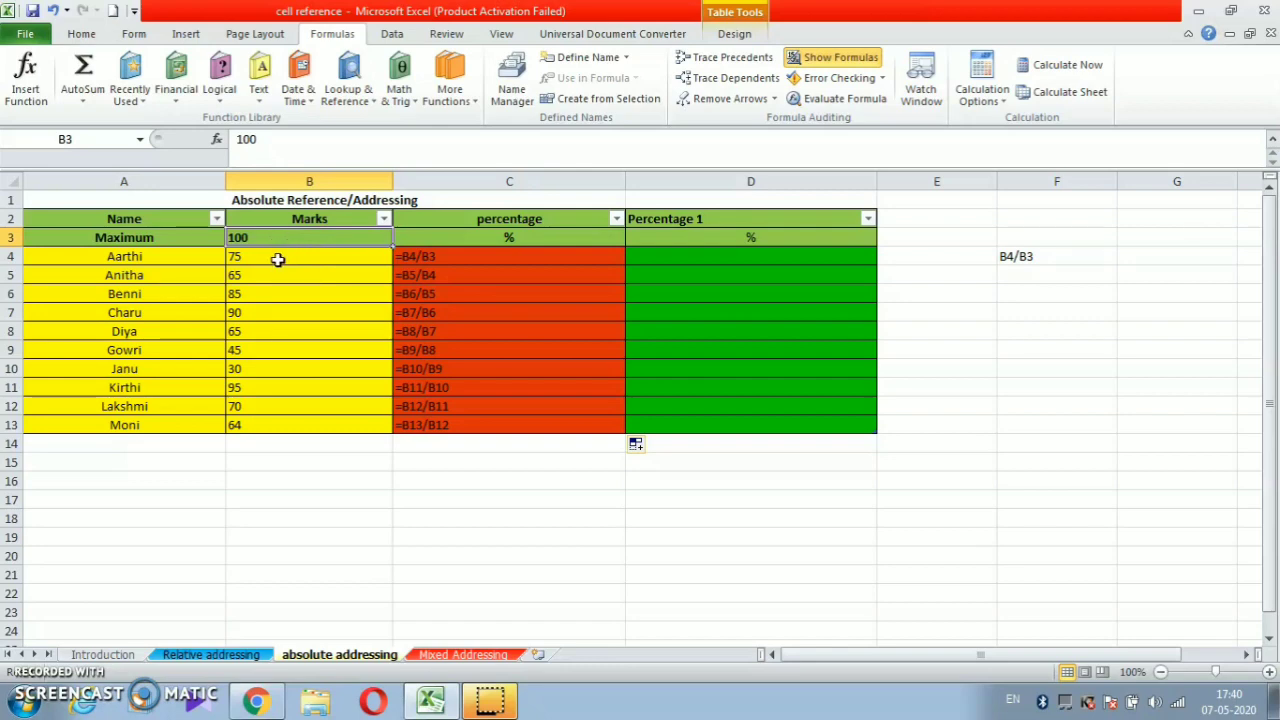
pyautogui.click(834, 57)
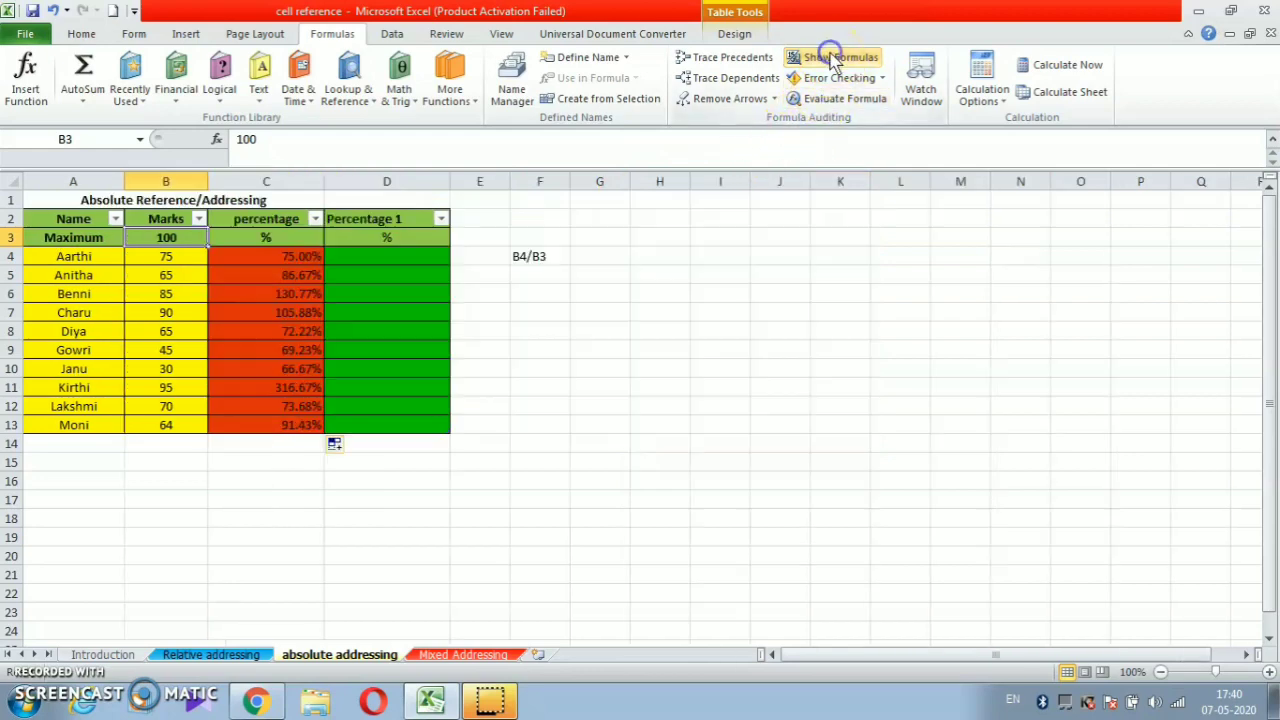
# - Enter the formula =B4/$B$3 in D4, using an absolute reference to the maximum mark
pyautogui.doubleClick(411, 255)
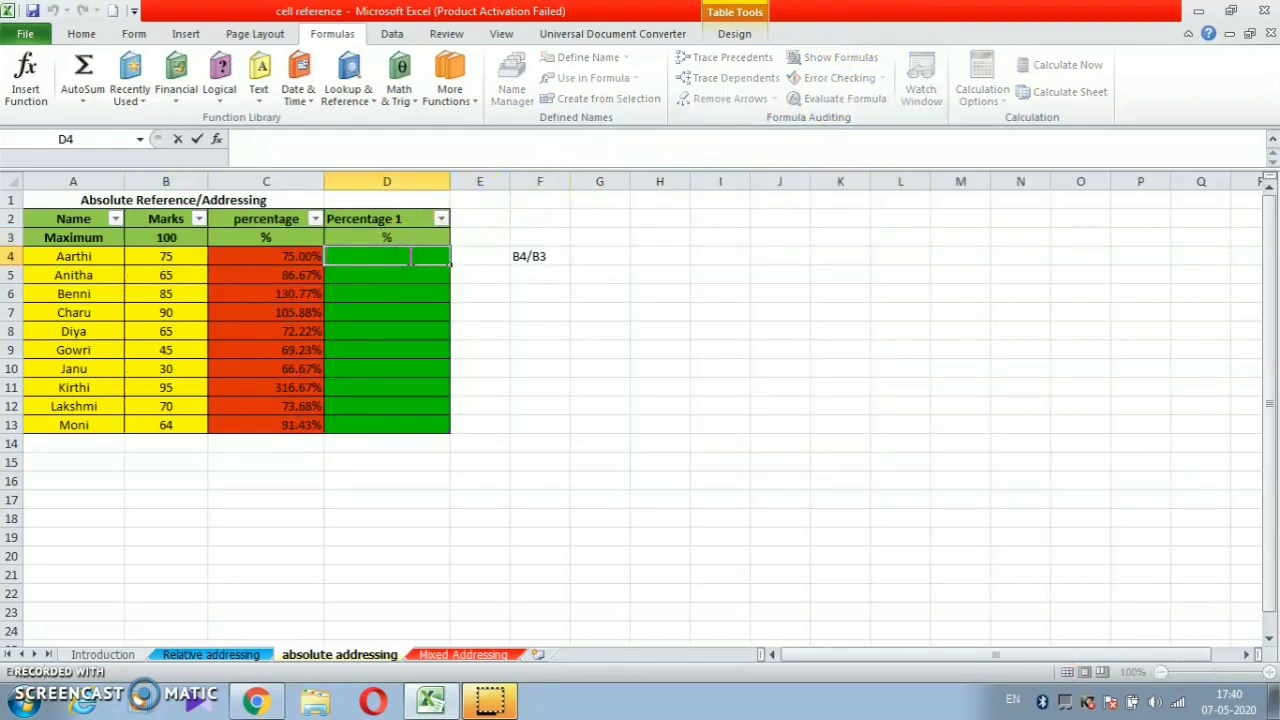
pyautogui.write('=B')
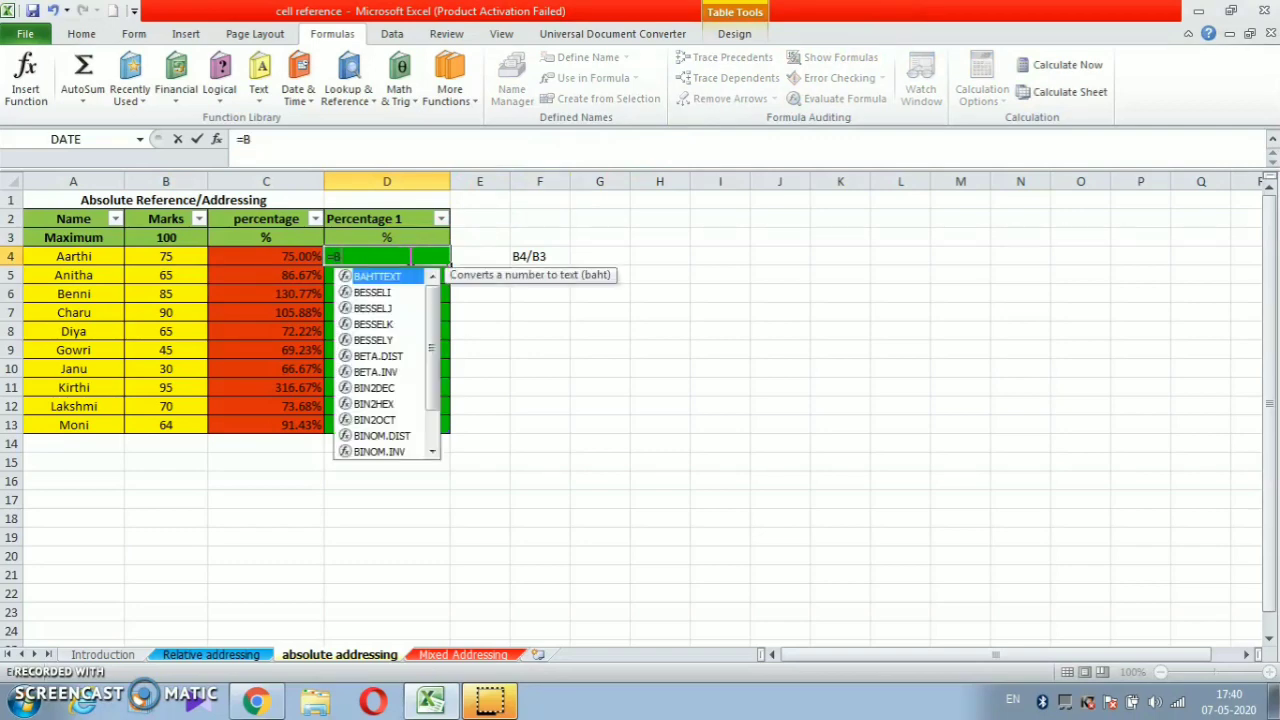
pyautogui.write('4')
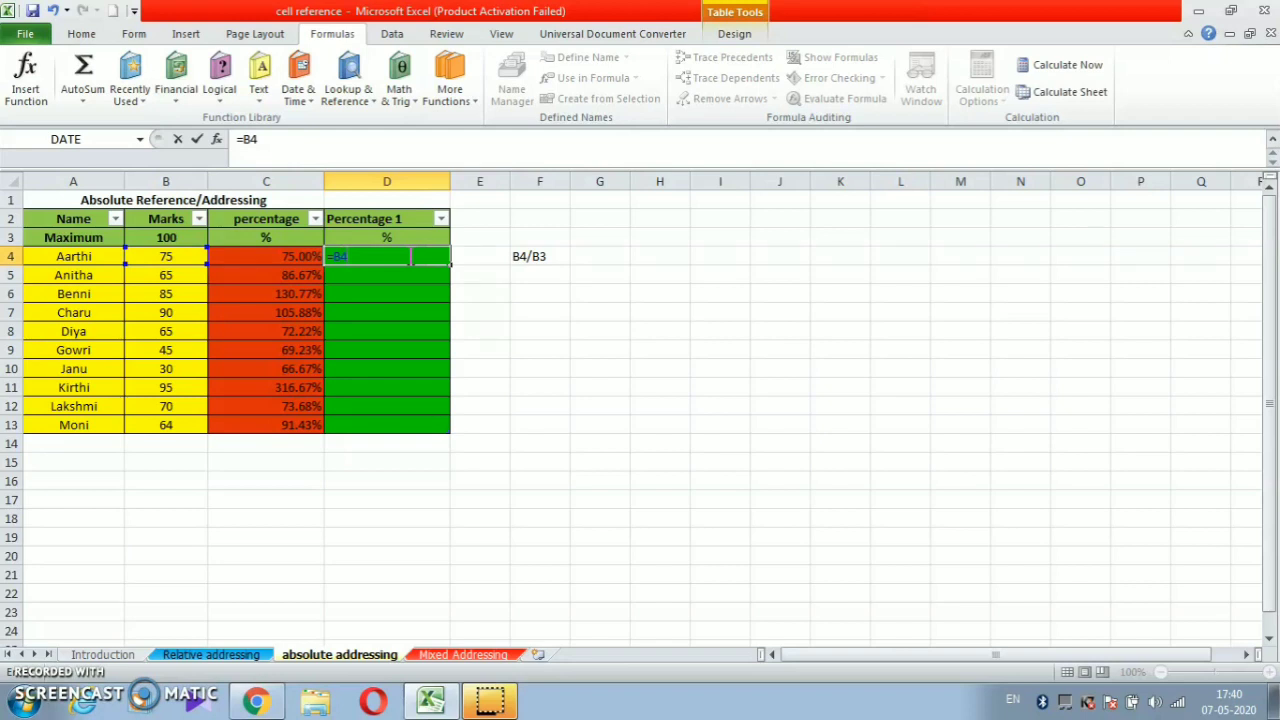
pyautogui.write('/B3')
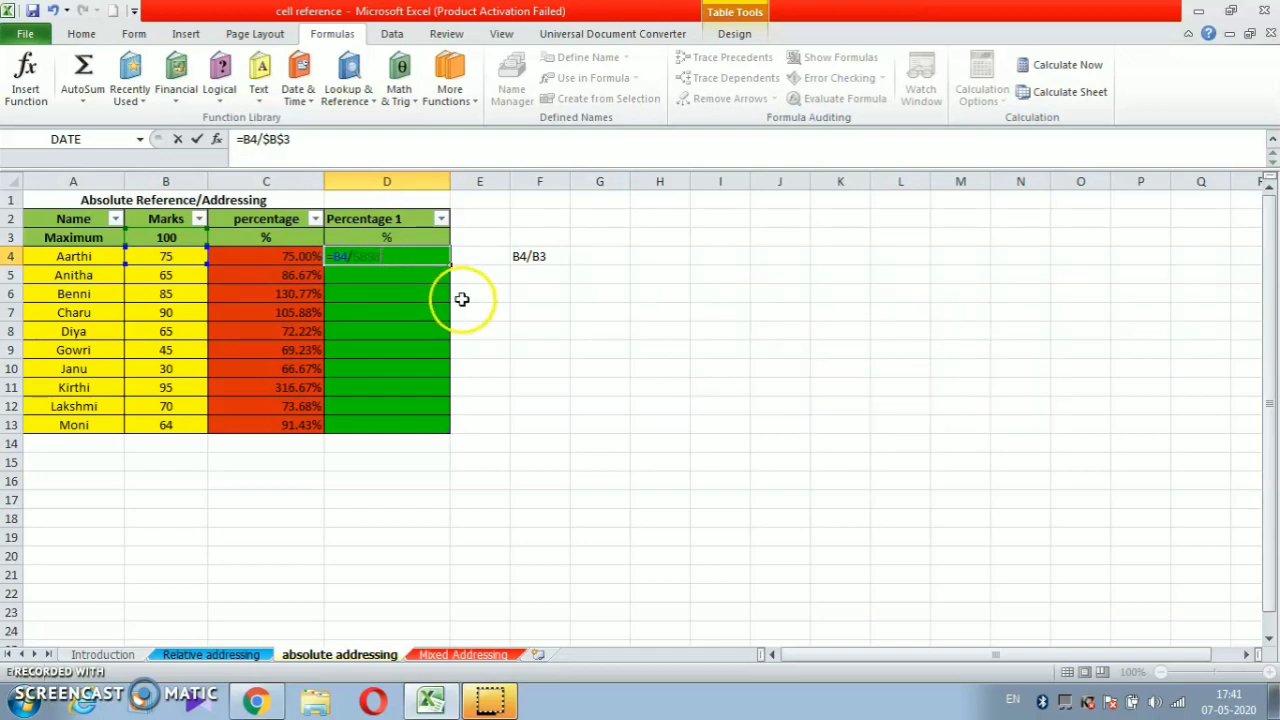
pyautogui.press('Return')
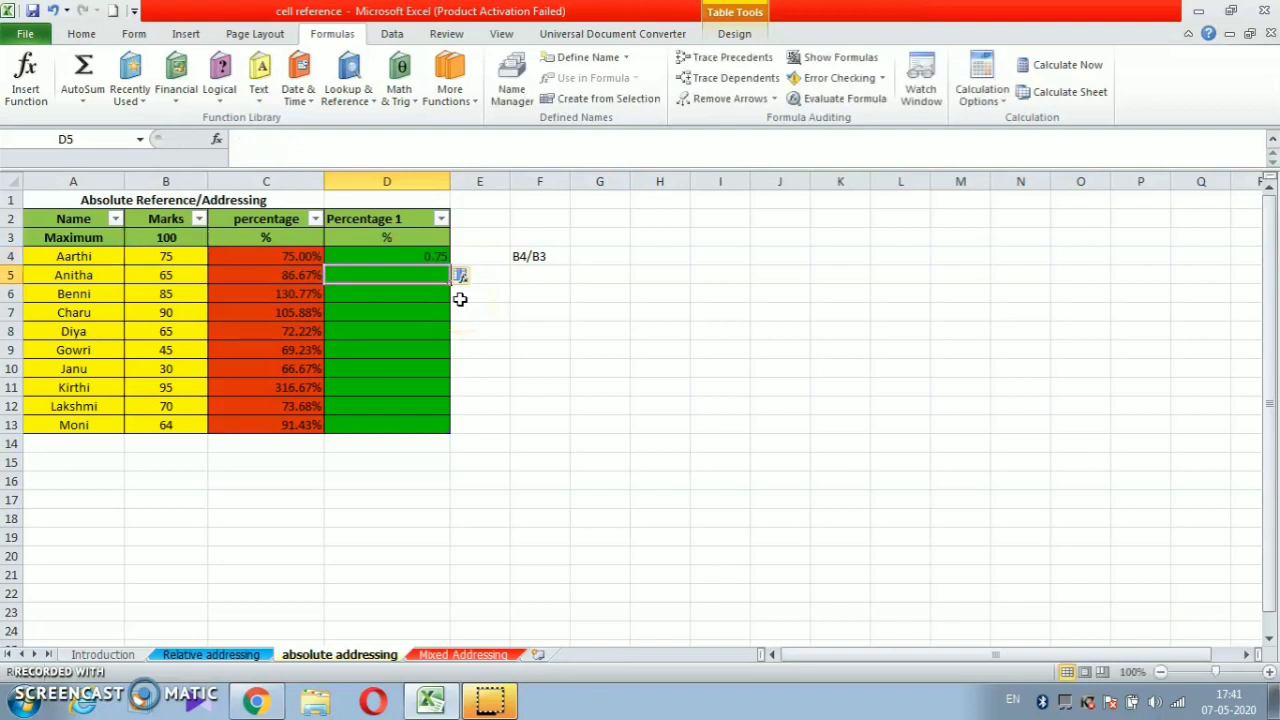
# - Format the Percentage 1 range D4:D13 as Percentage with 2 decimal places
pyautogui.click(437, 261)
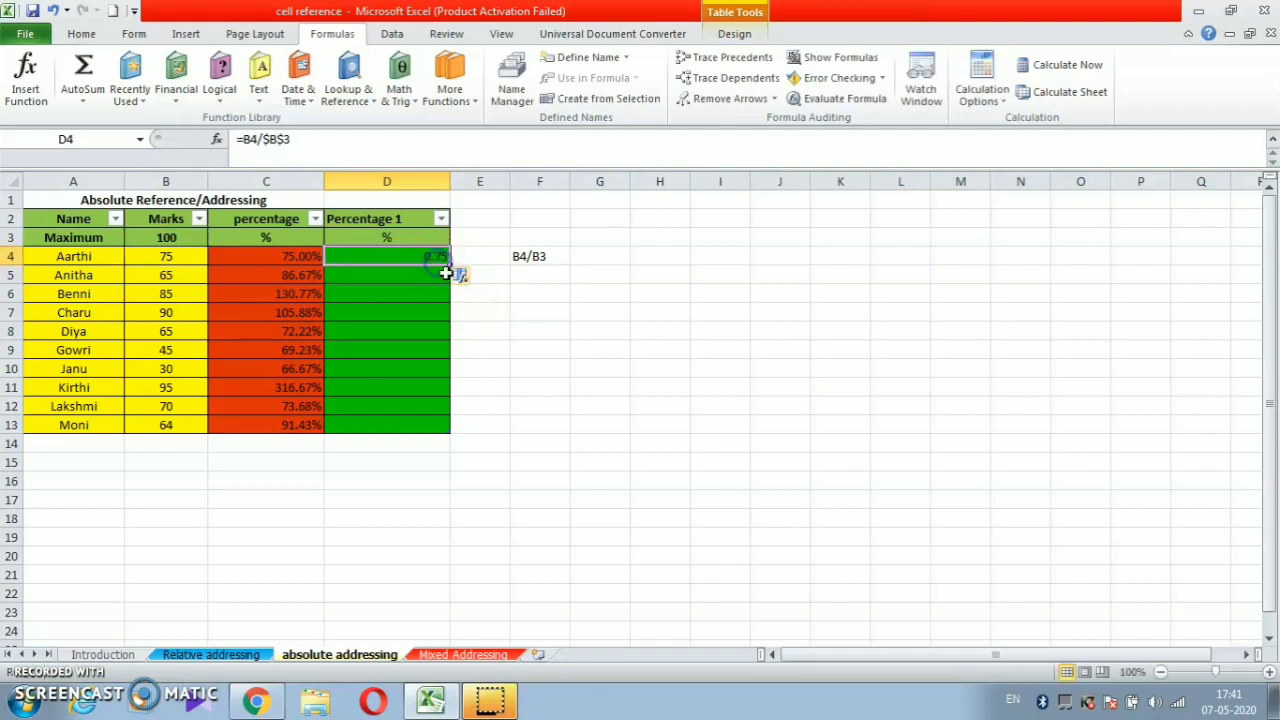
pyautogui.moveTo(405, 256); pyautogui.dragTo(432, 430)
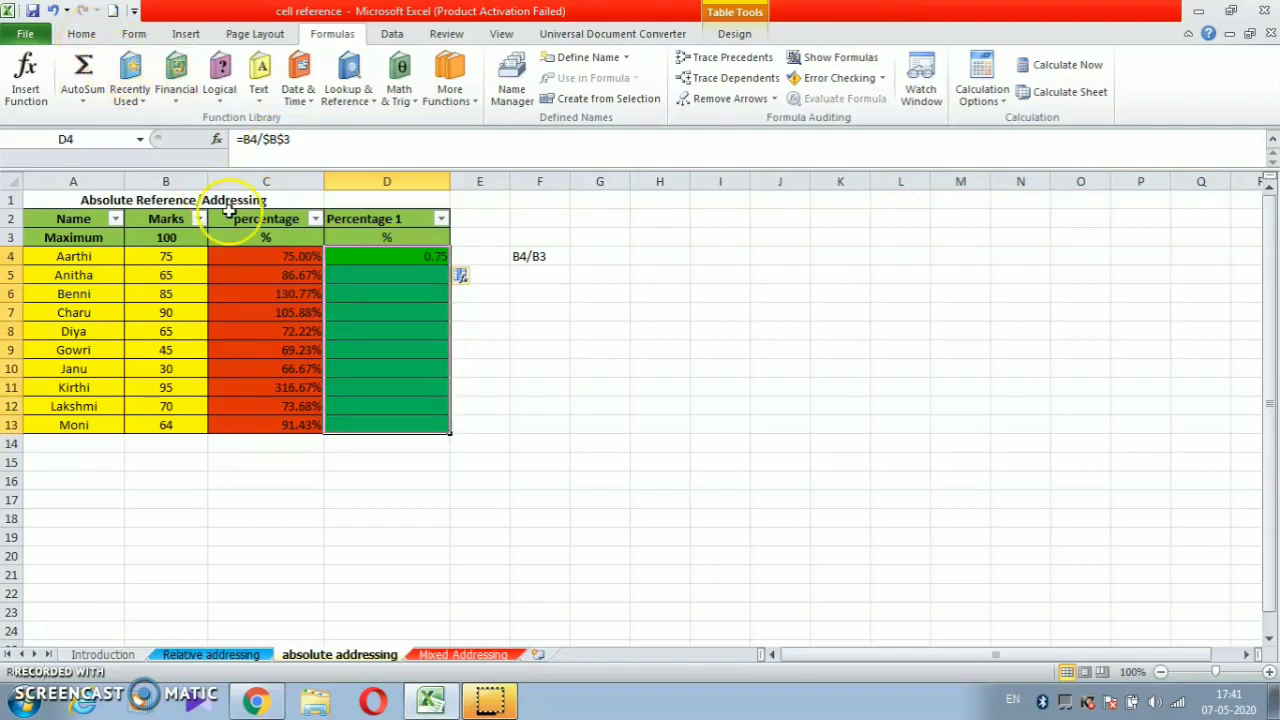
pyautogui.rightClick(358, 260)
pyautogui.moveTo(462, 521)
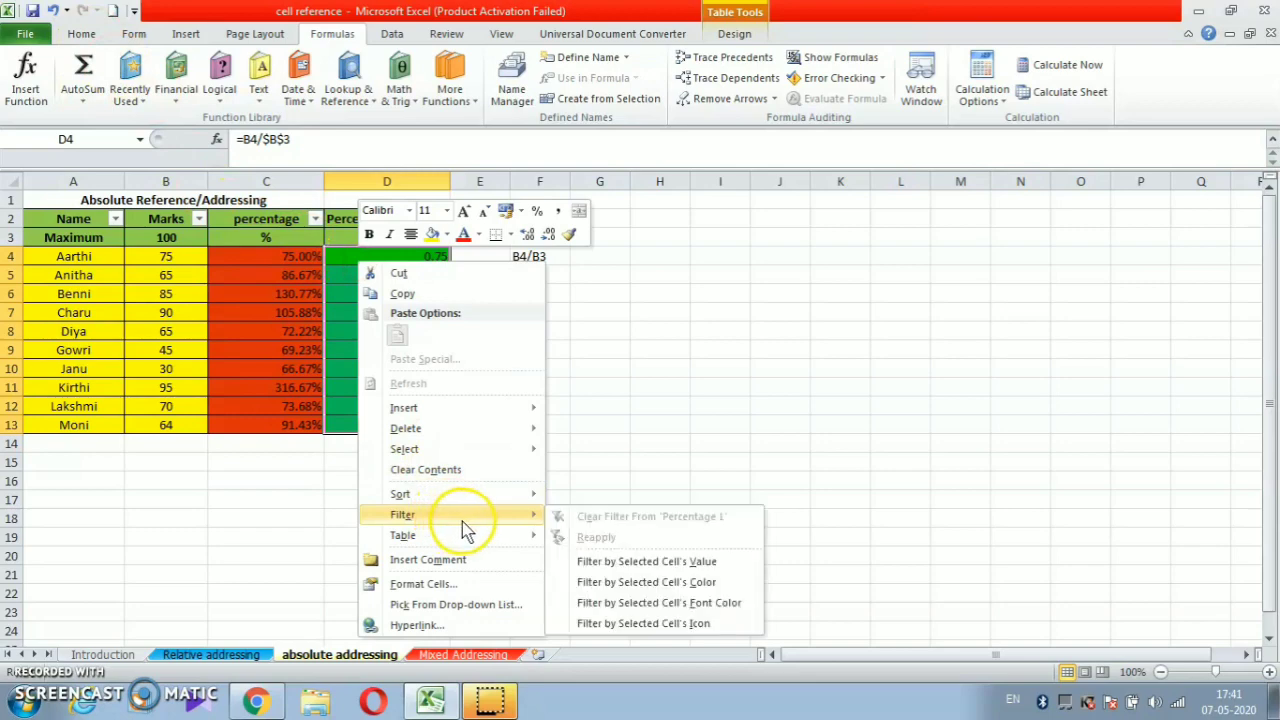
pyautogui.click(498, 584)
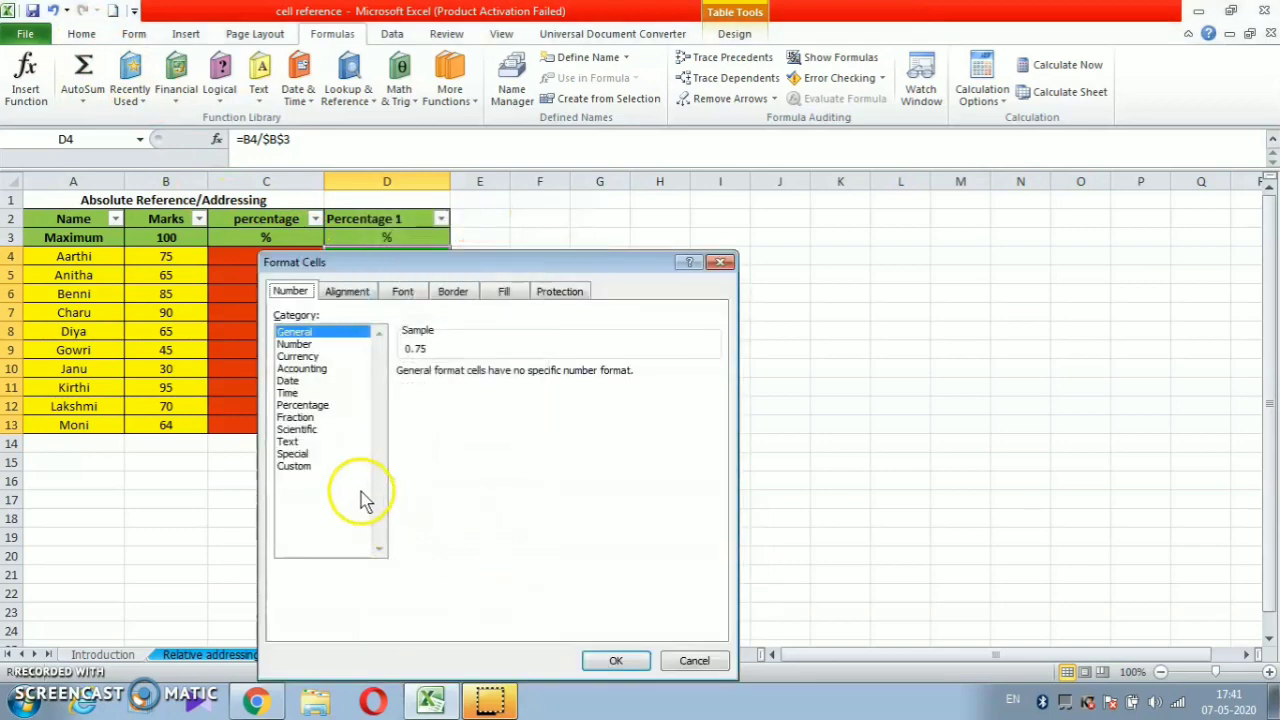
pyautogui.click(310, 404)
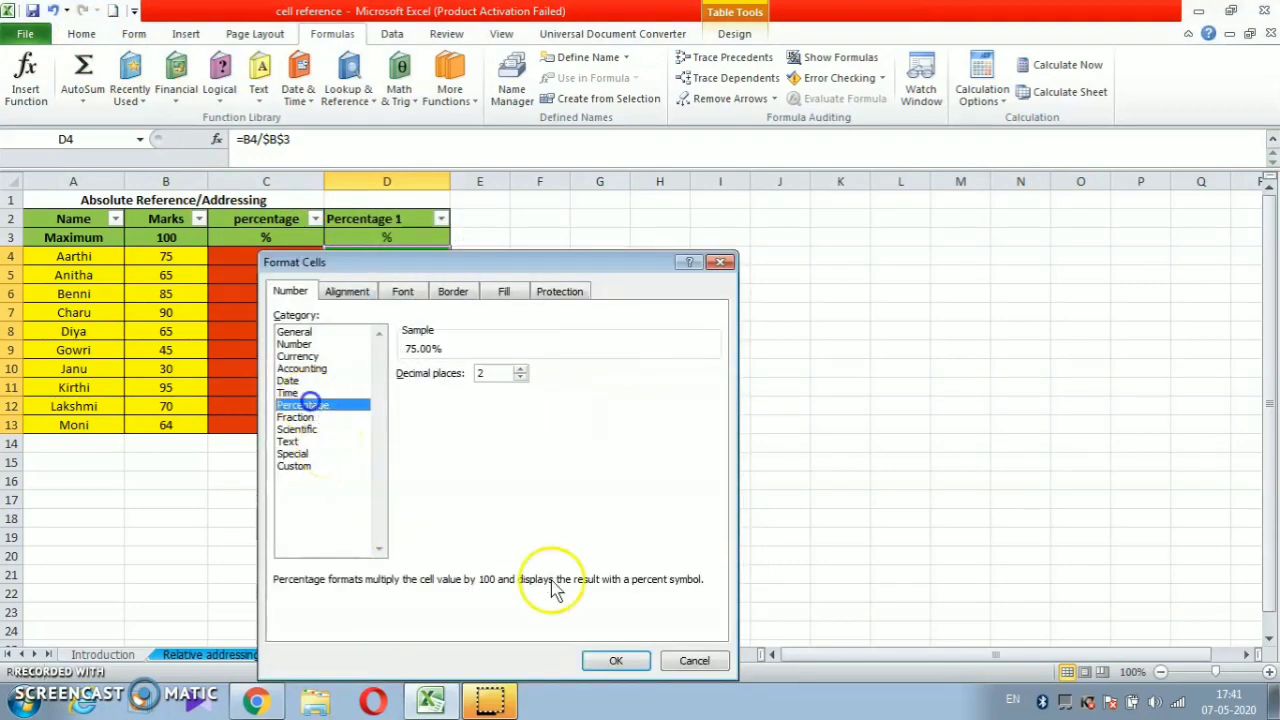
pyautogui.click(614, 660)
pyautogui.click(514, 369)
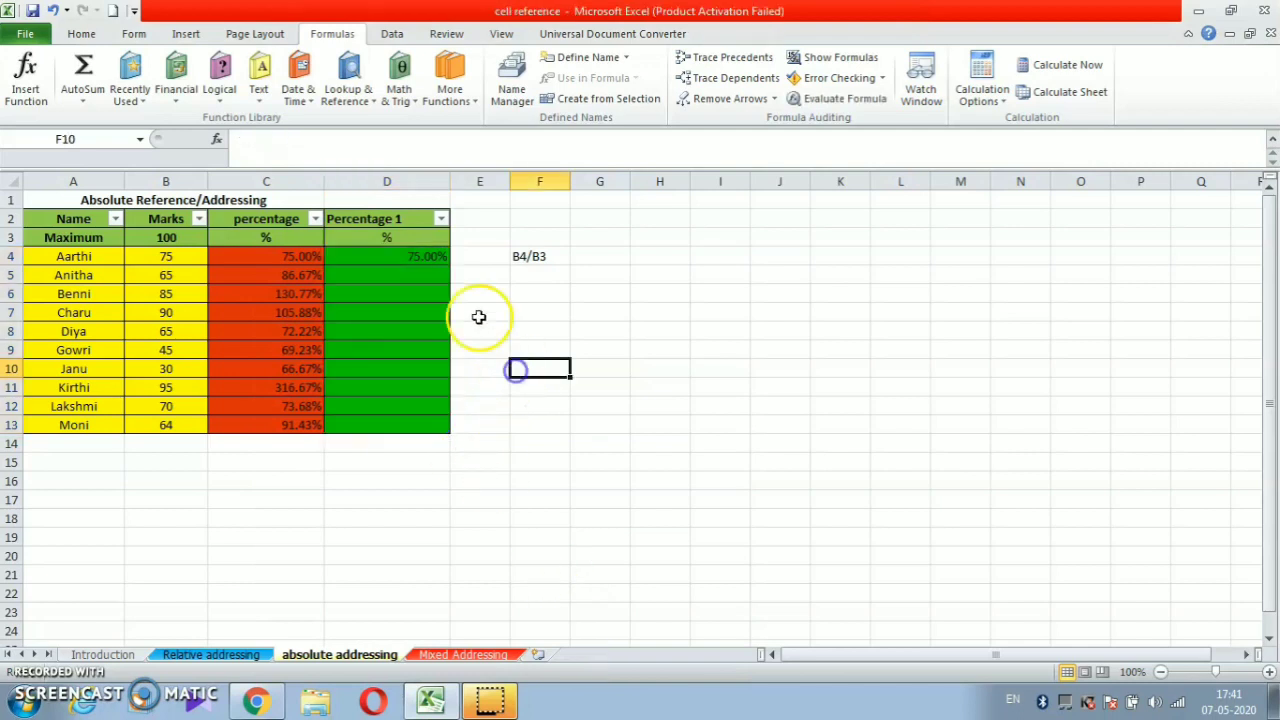
# - Copy the absolute-reference formula from D4 down through D13 in the Percentage 1 column
pyautogui.click(414, 257)
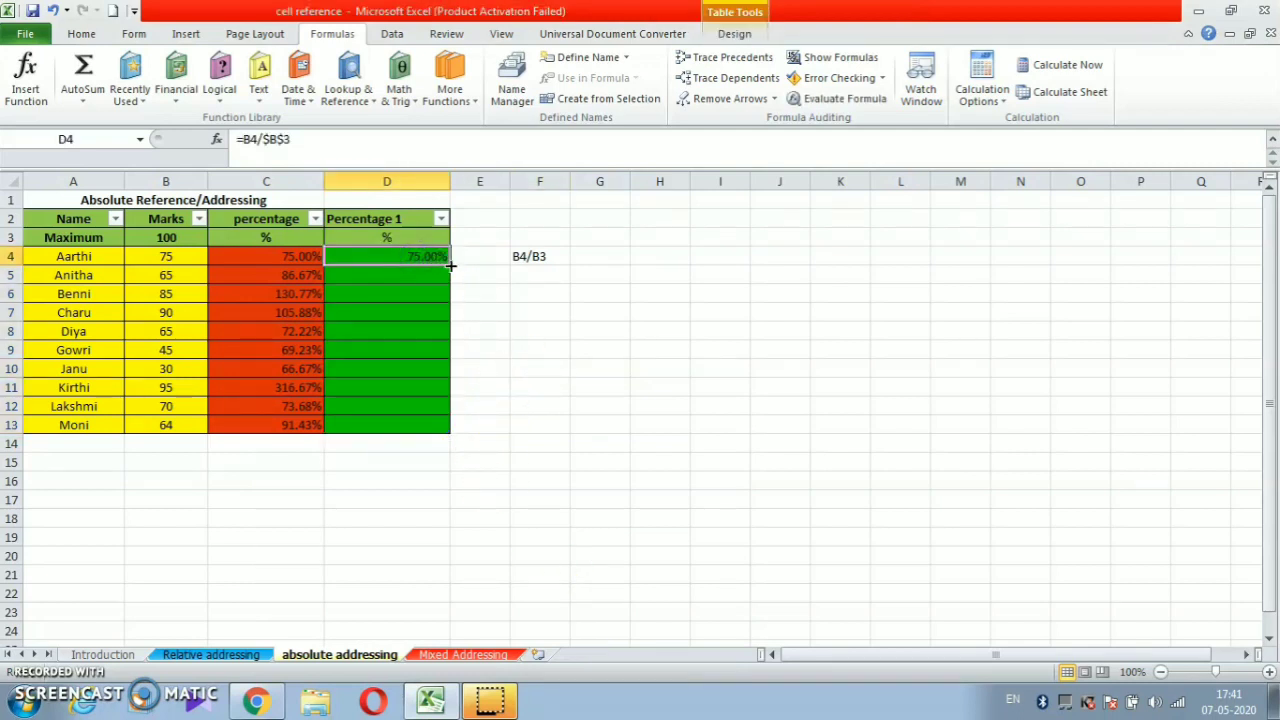
pyautogui.moveTo(450, 265); pyautogui.dragTo(435, 425)
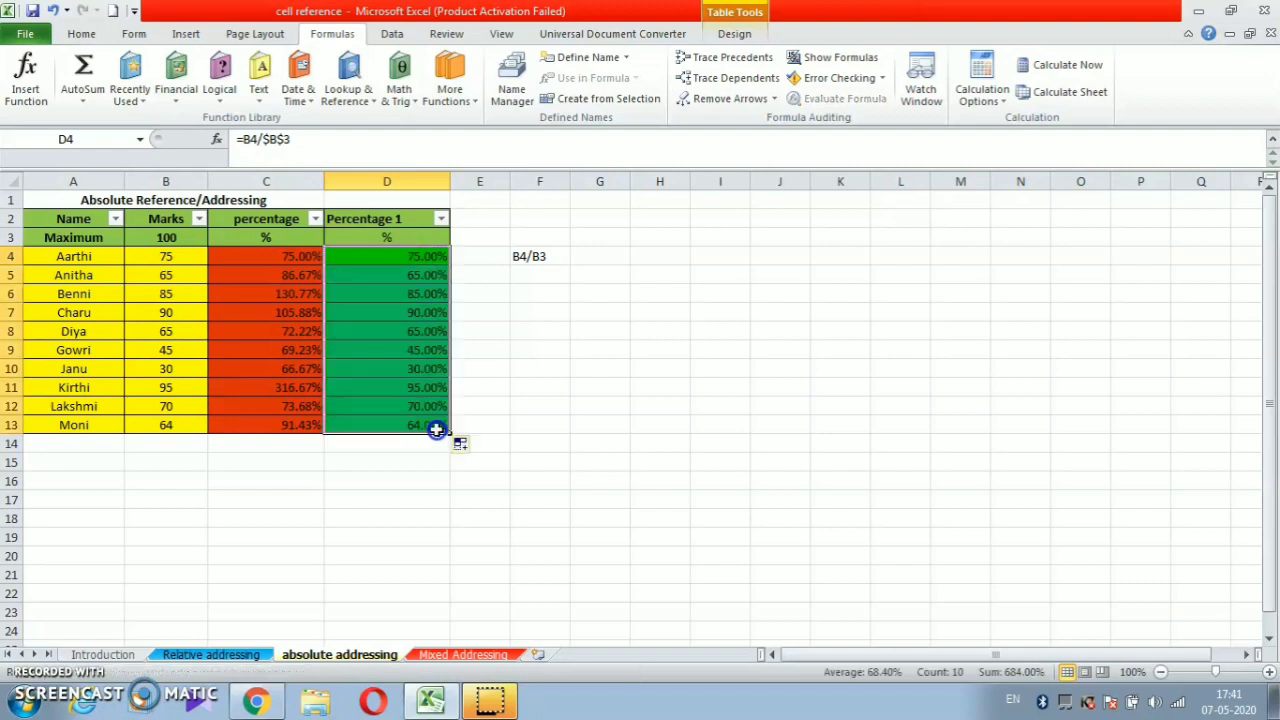
pyautogui.click(461, 318)
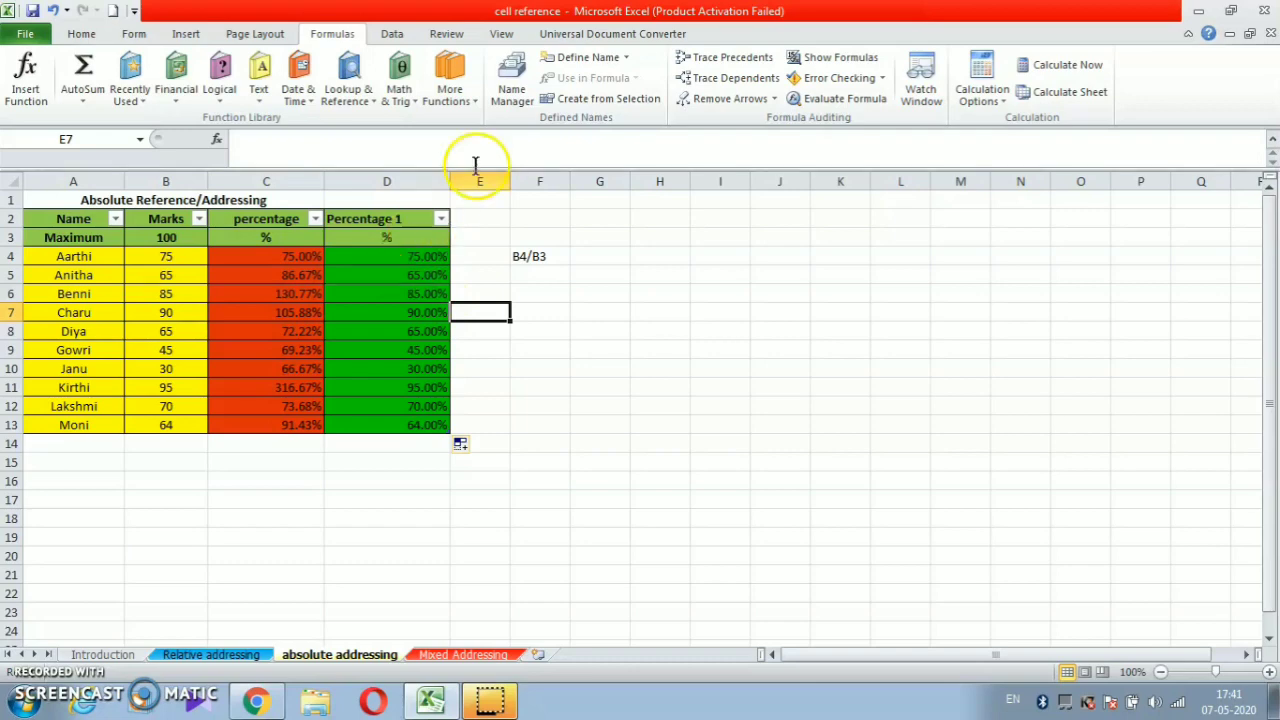
# - Display the sheet's formulas and examine the references used in the Percentage 1 cells D4 to D6
pyautogui.click(337, 258)
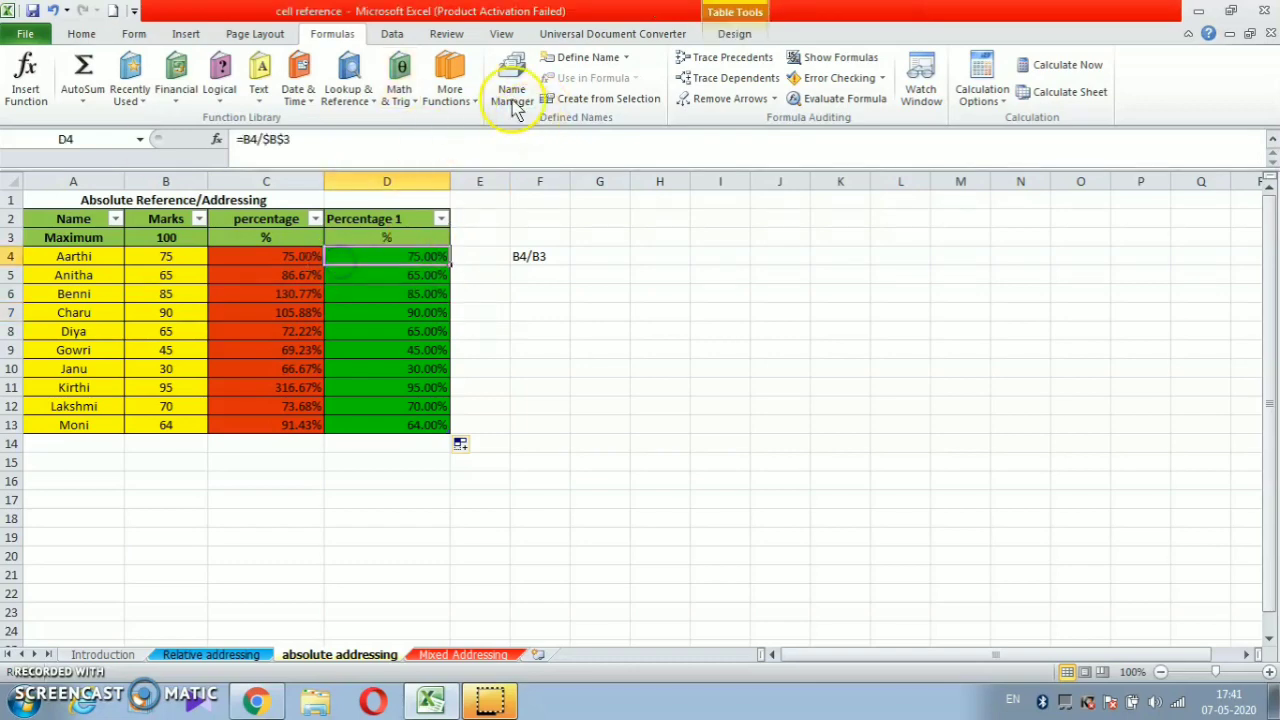
pyautogui.click(830, 58)
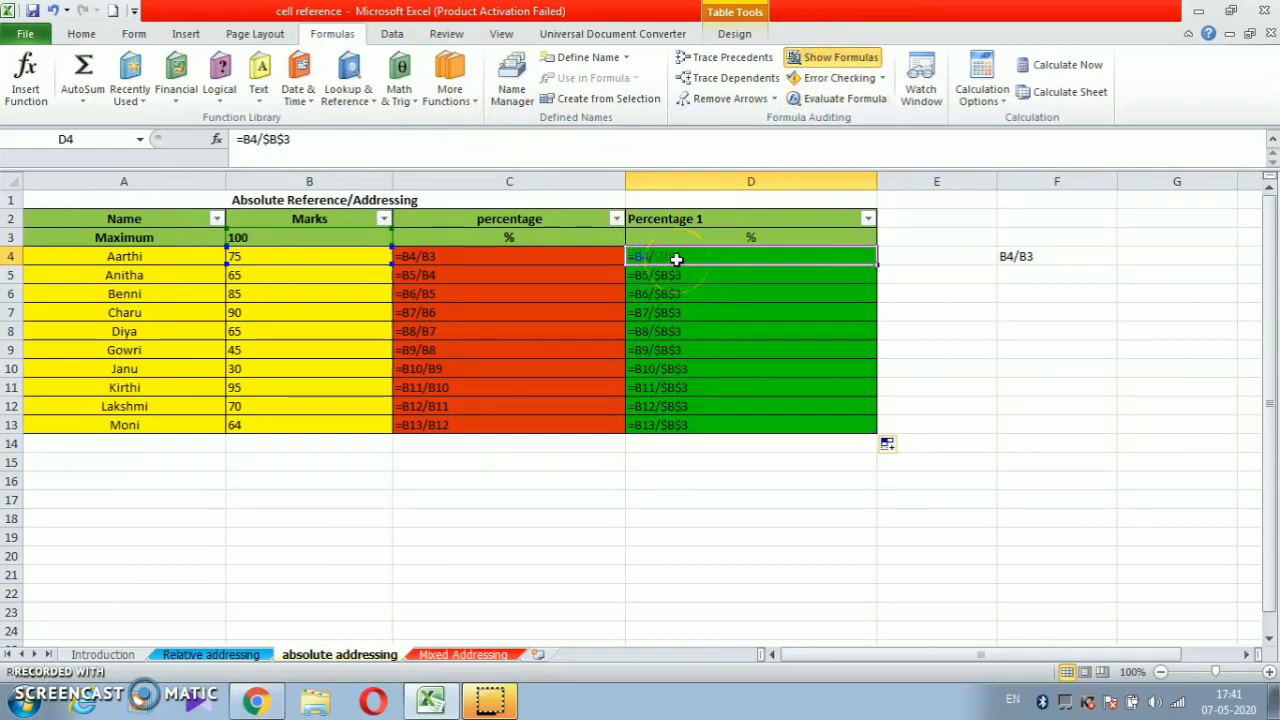
pyautogui.click(677, 276)
pyautogui.click(686, 293)
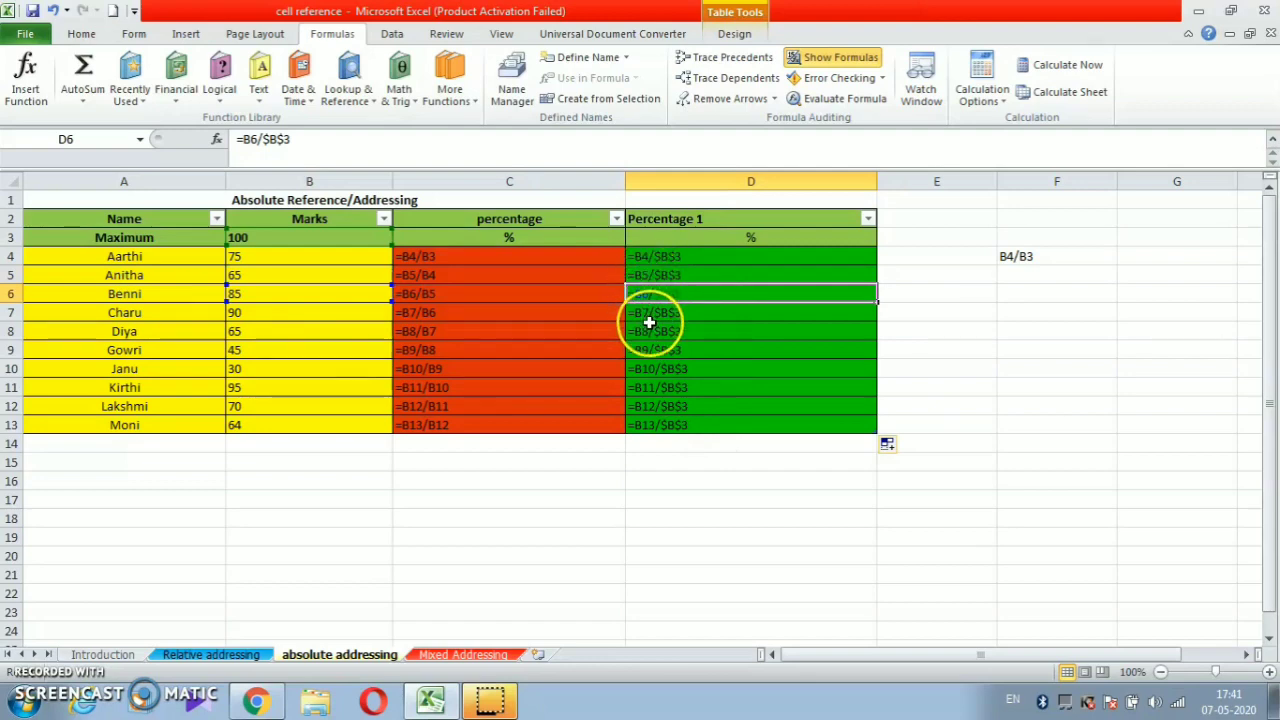
# - Examine the absolute references used in the Percentage 1 formulas for Janu and Lakshmi, cells D10 and D12
pyautogui.click(715, 364)
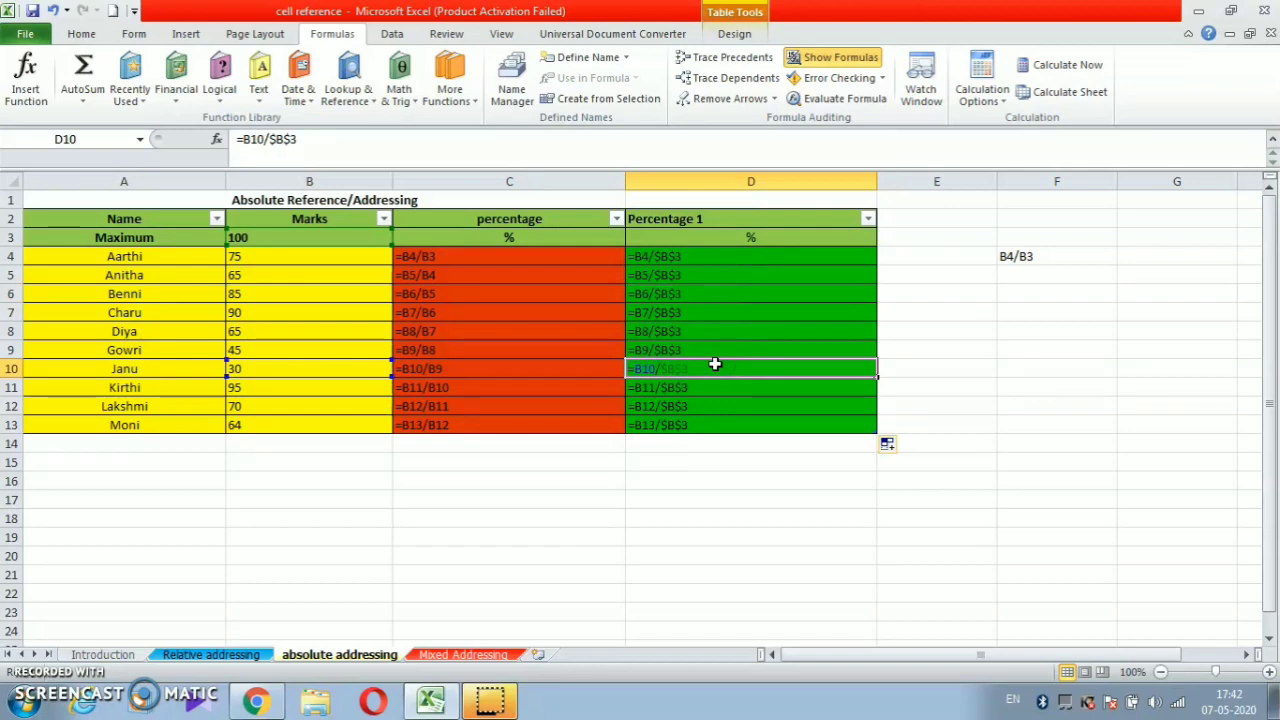
pyautogui.click(688, 404)
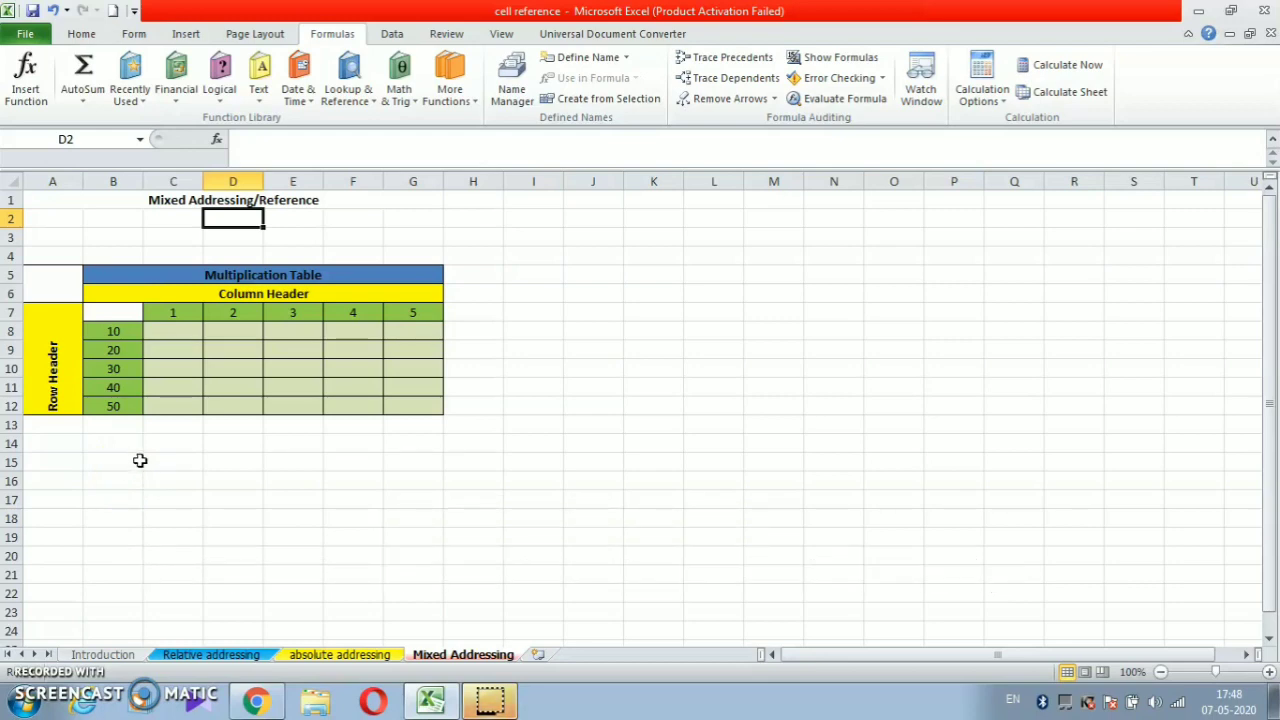
# - Examine the empty multiplication grid C8:G12 on the Mixed Addressing sheet and its header cells B8 and C7
pyautogui.click(169, 332)
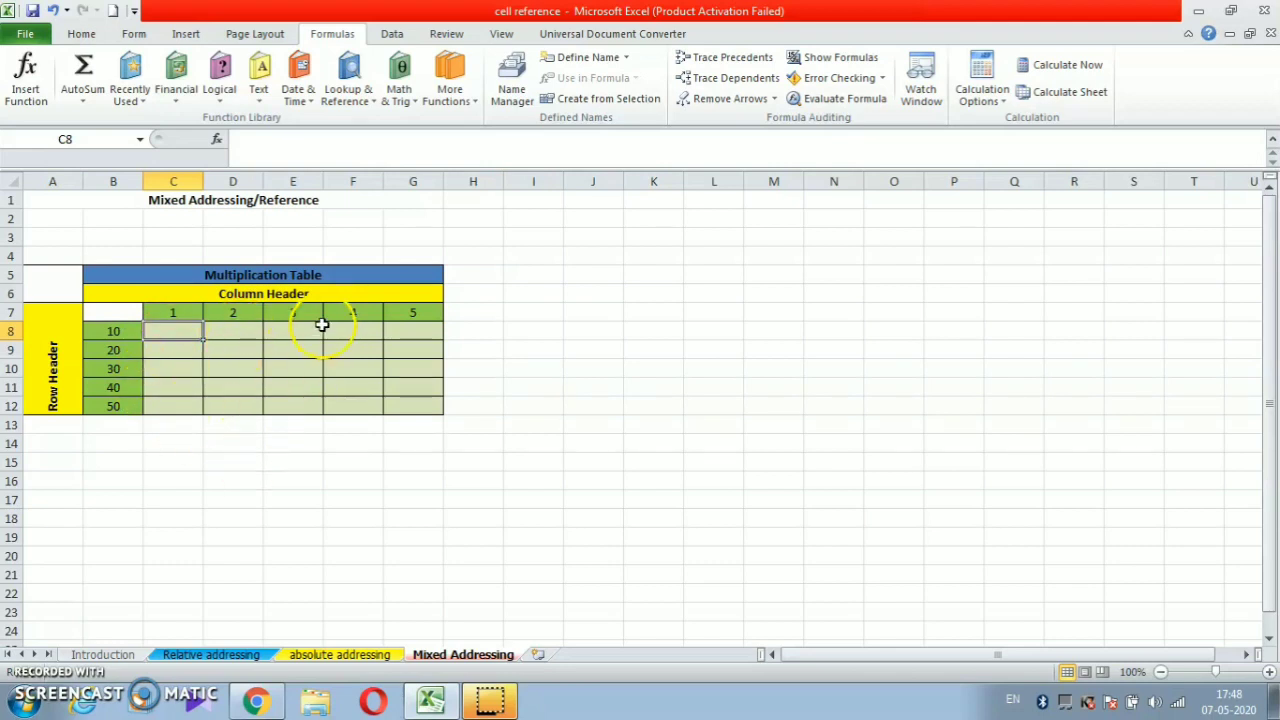
pyautogui.click(172, 410)
pyautogui.click(397, 410)
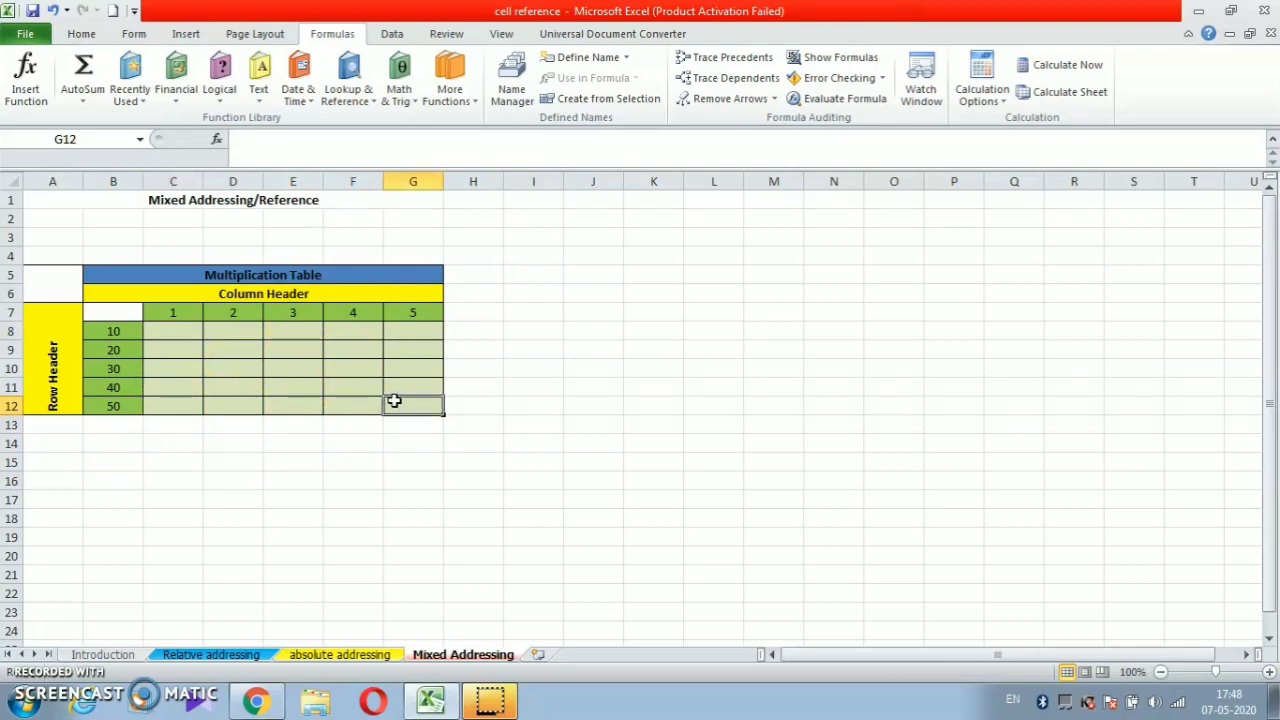
pyautogui.click(188, 331)
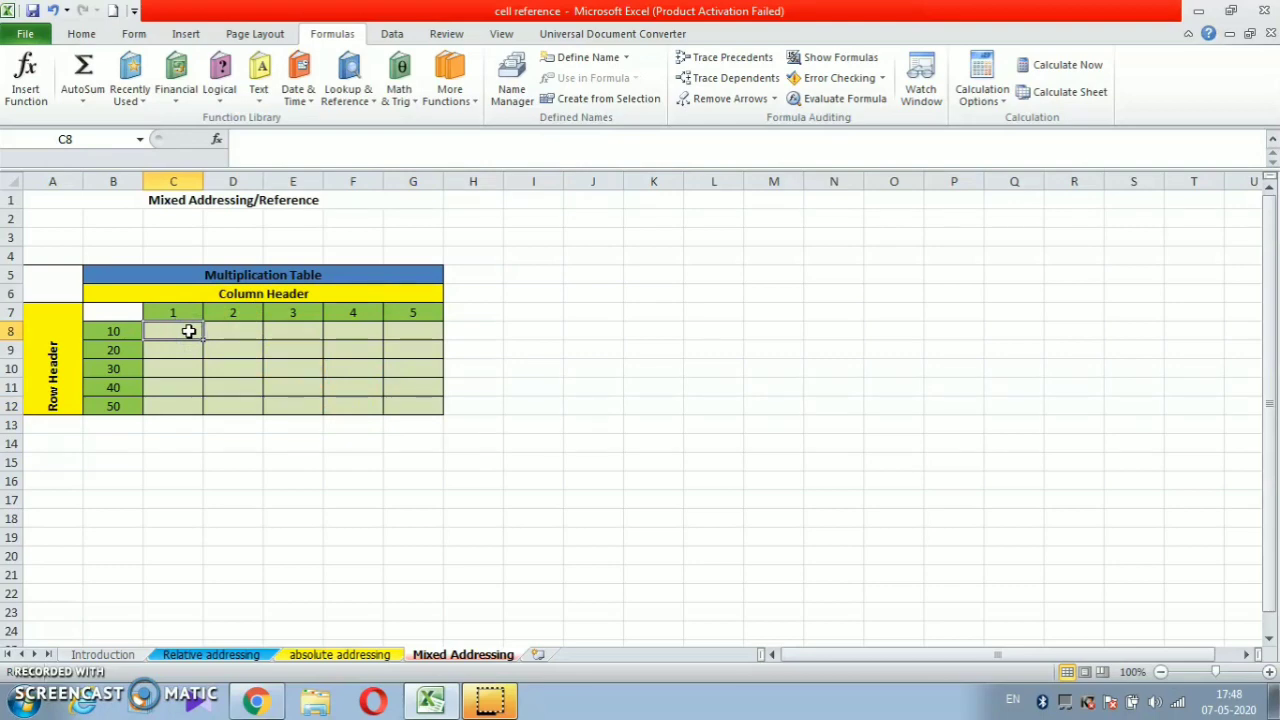
pyautogui.click(129, 330)
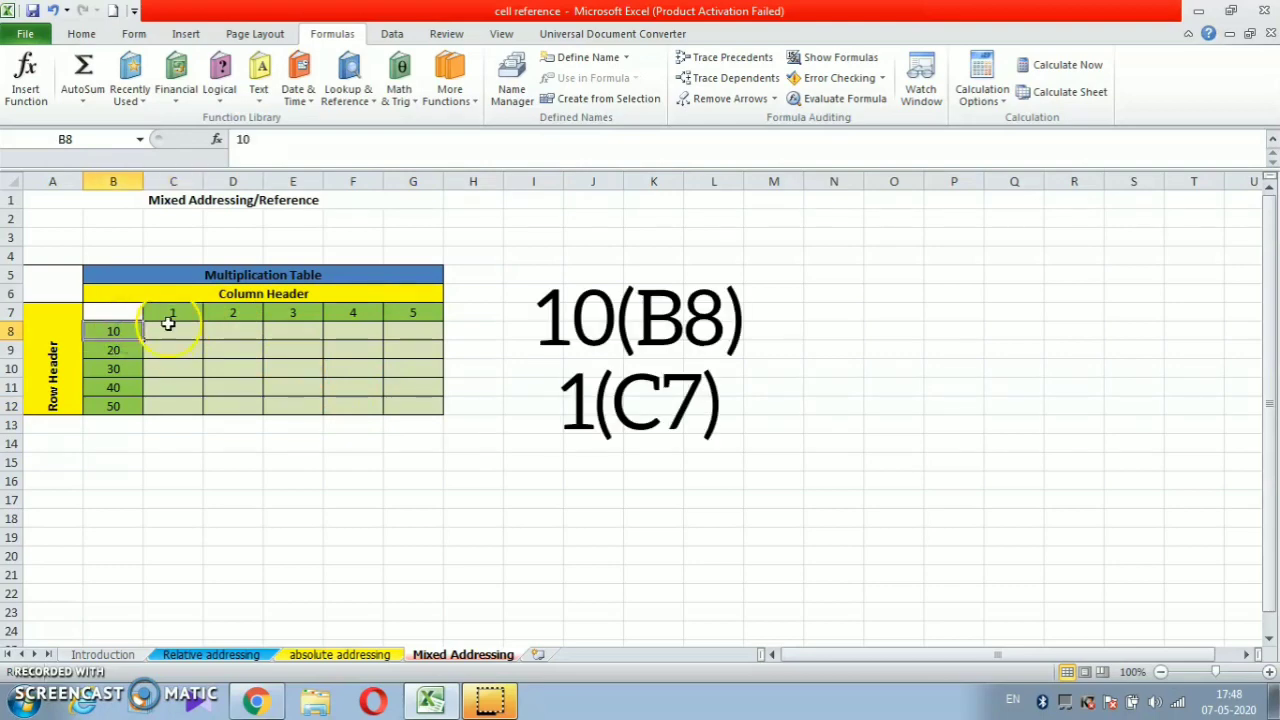
pyautogui.click(175, 313)
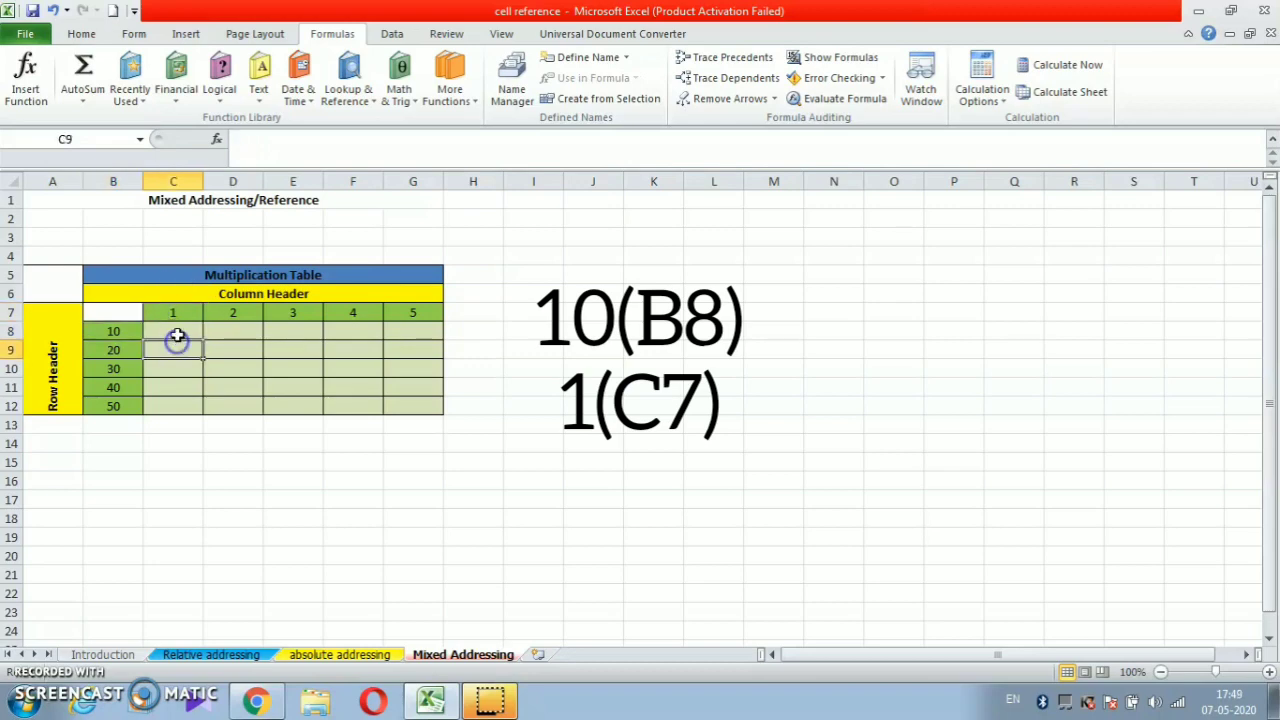
# - Enter the relative-reference formula =B8*C7 in C8 of the multiplication table
pyautogui.click(171, 331)
pyautogui.write('=')
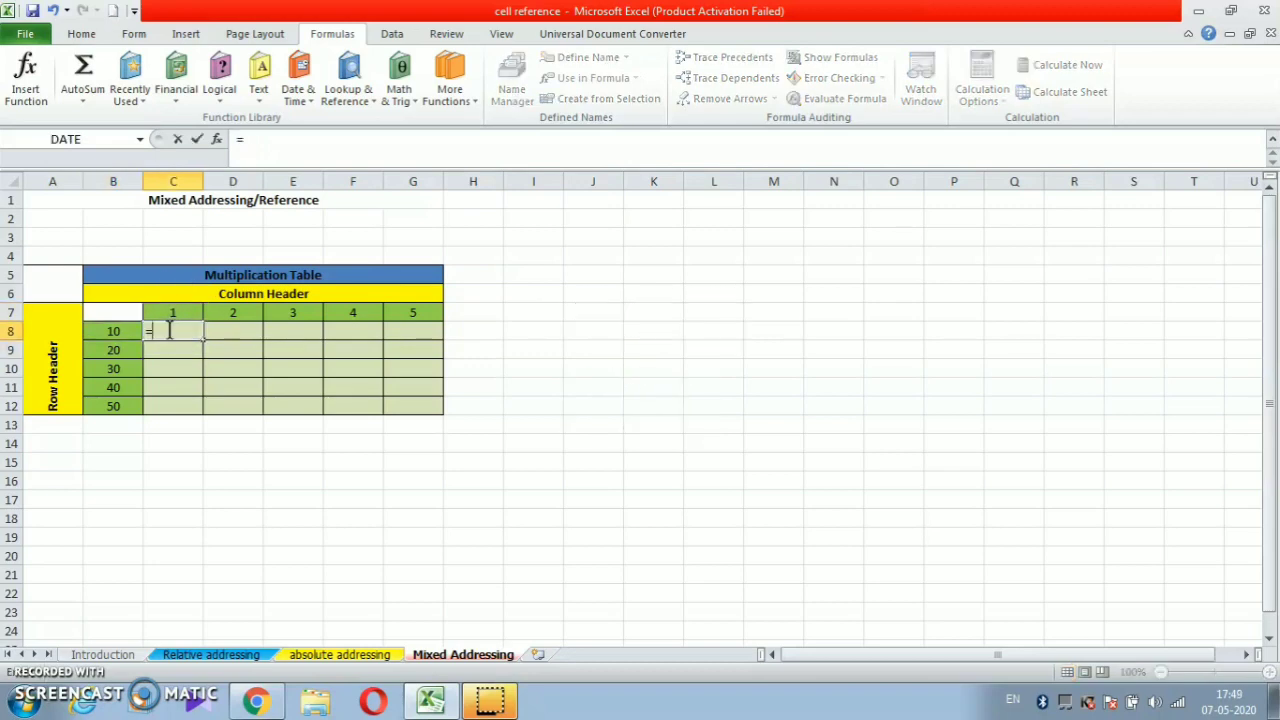
pyautogui.write('B8')
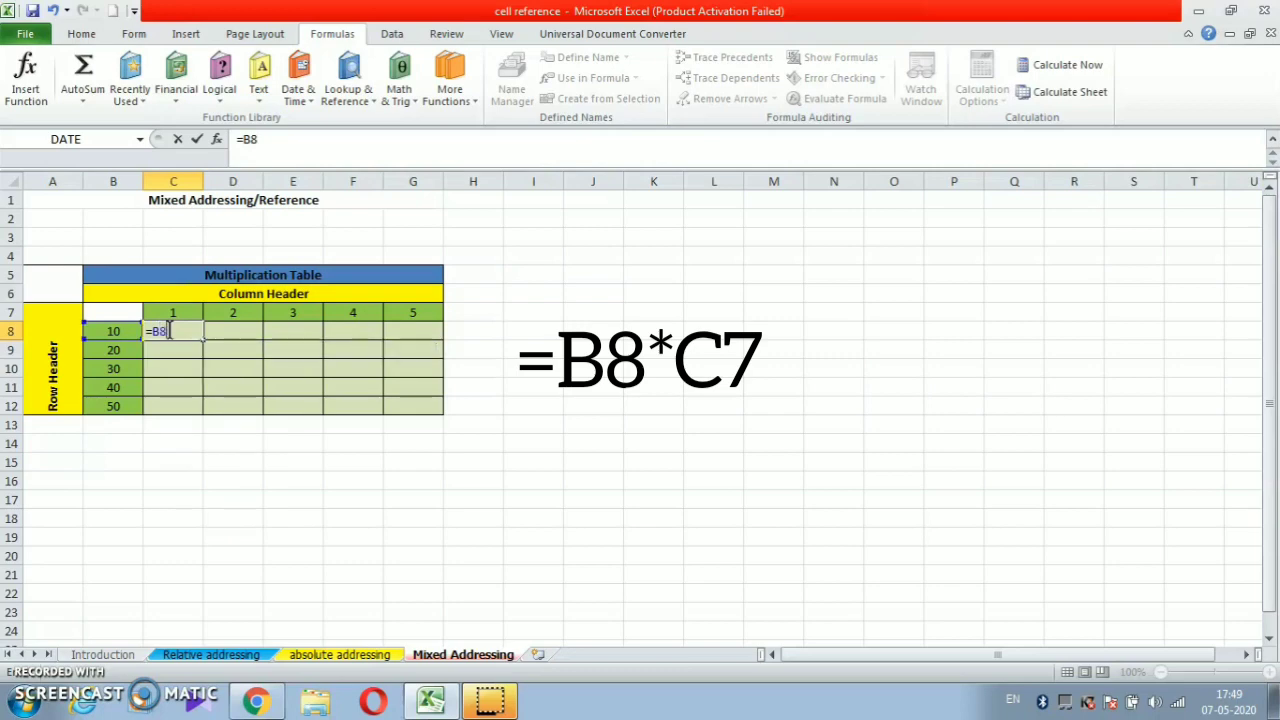
pyautogui.write('*C7')
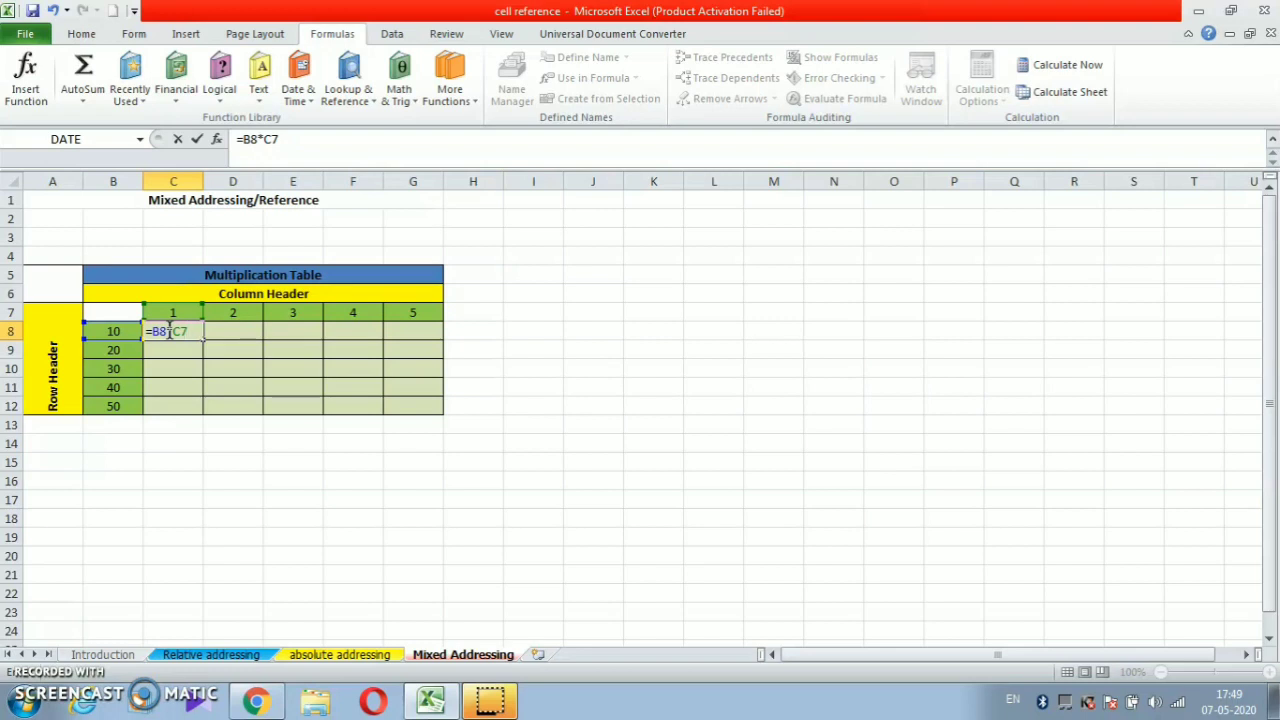
pyautogui.press('Return')
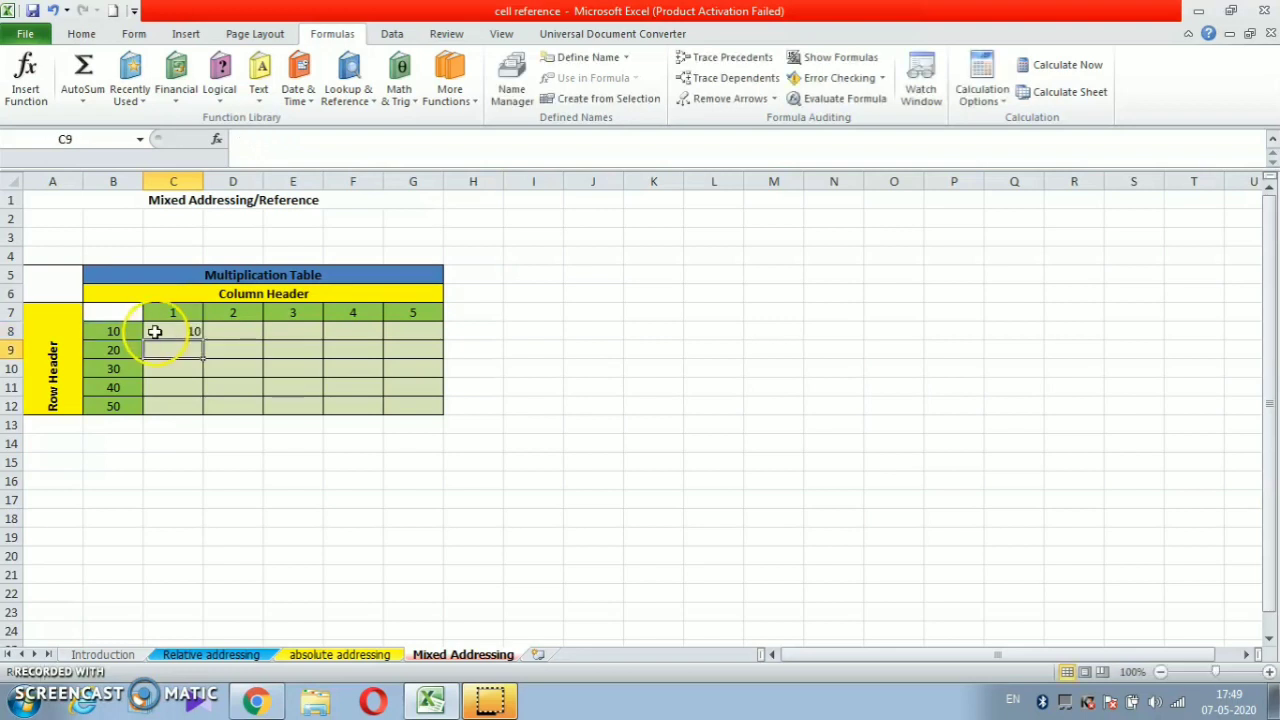
# - Copy the relative-reference formula from C8 down through C12
pyautogui.click(177, 315)
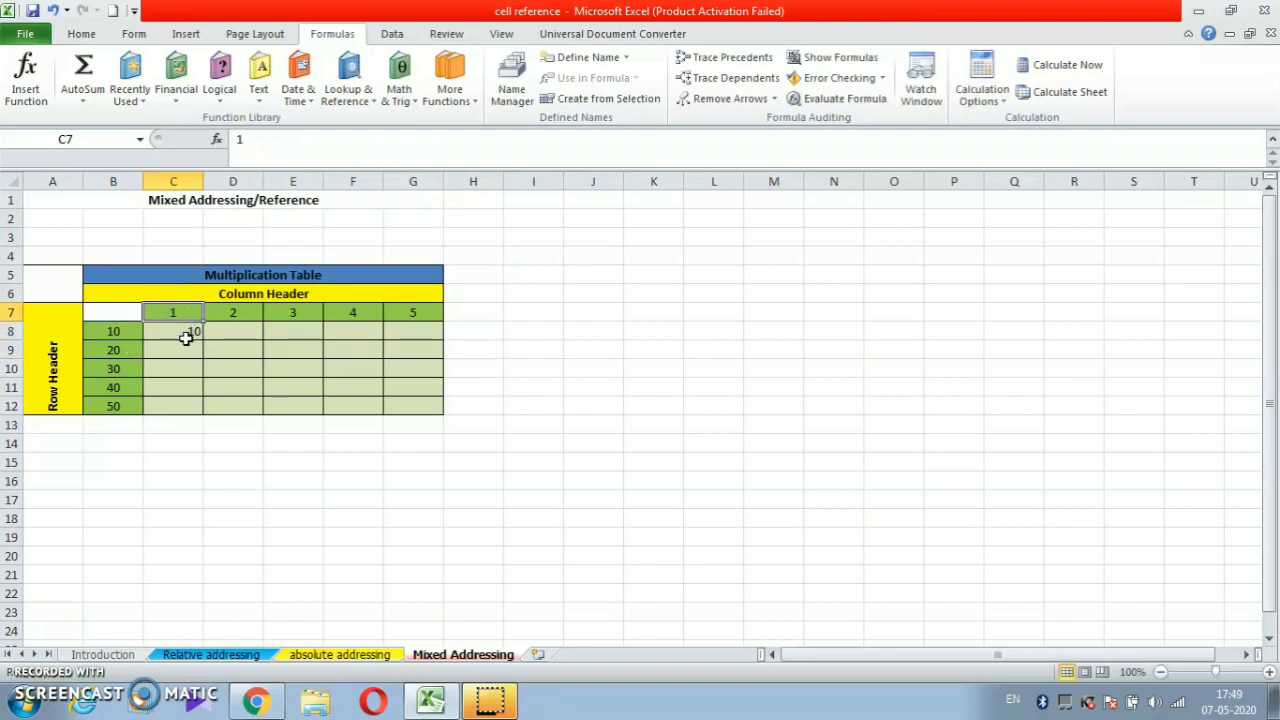
pyautogui.click(186, 339)
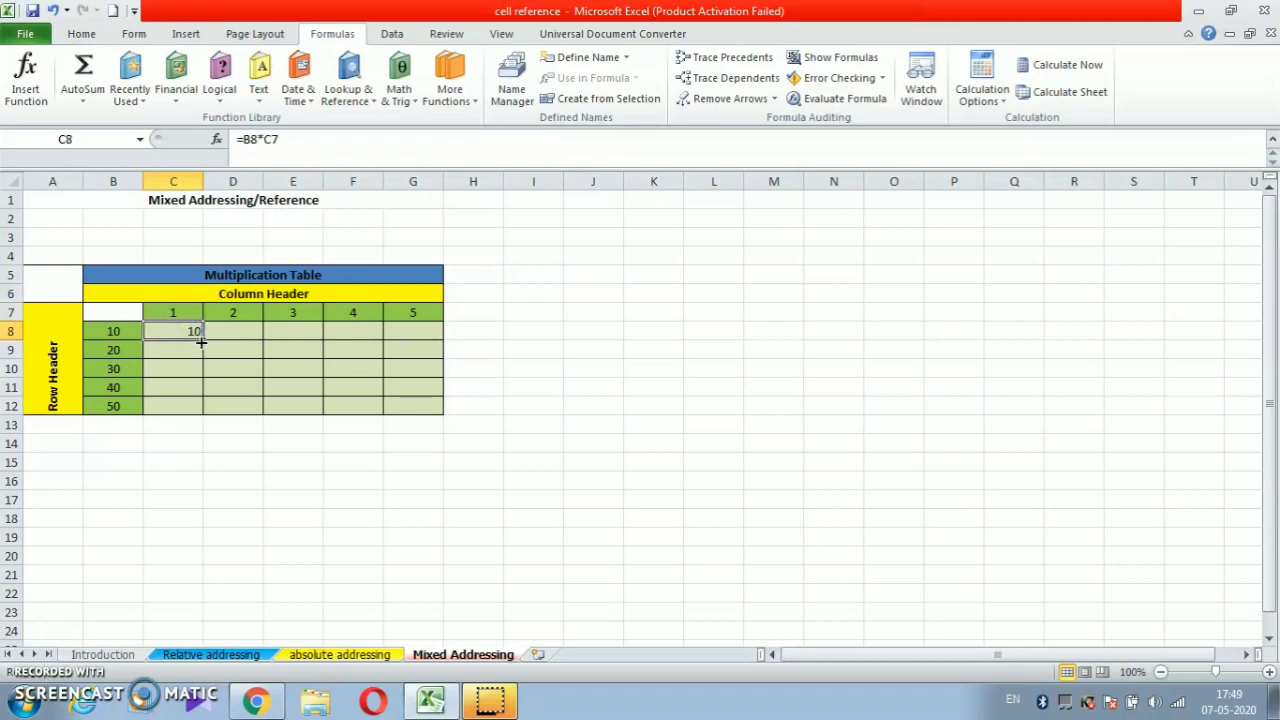
pyautogui.moveTo(201, 342); pyautogui.dragTo(204, 408)
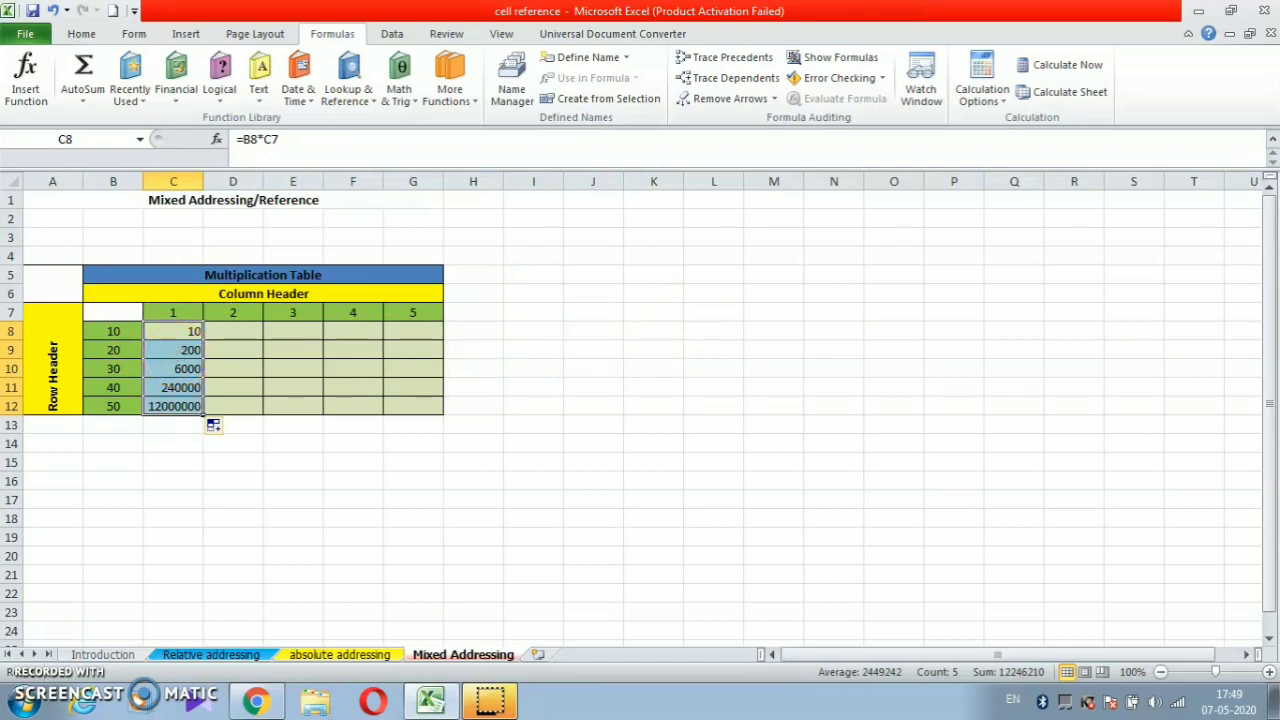
# - Check the copied formulas in C8:C12 with Show Formulas, return to normal values and clear the range
pyautogui.click(815, 58)
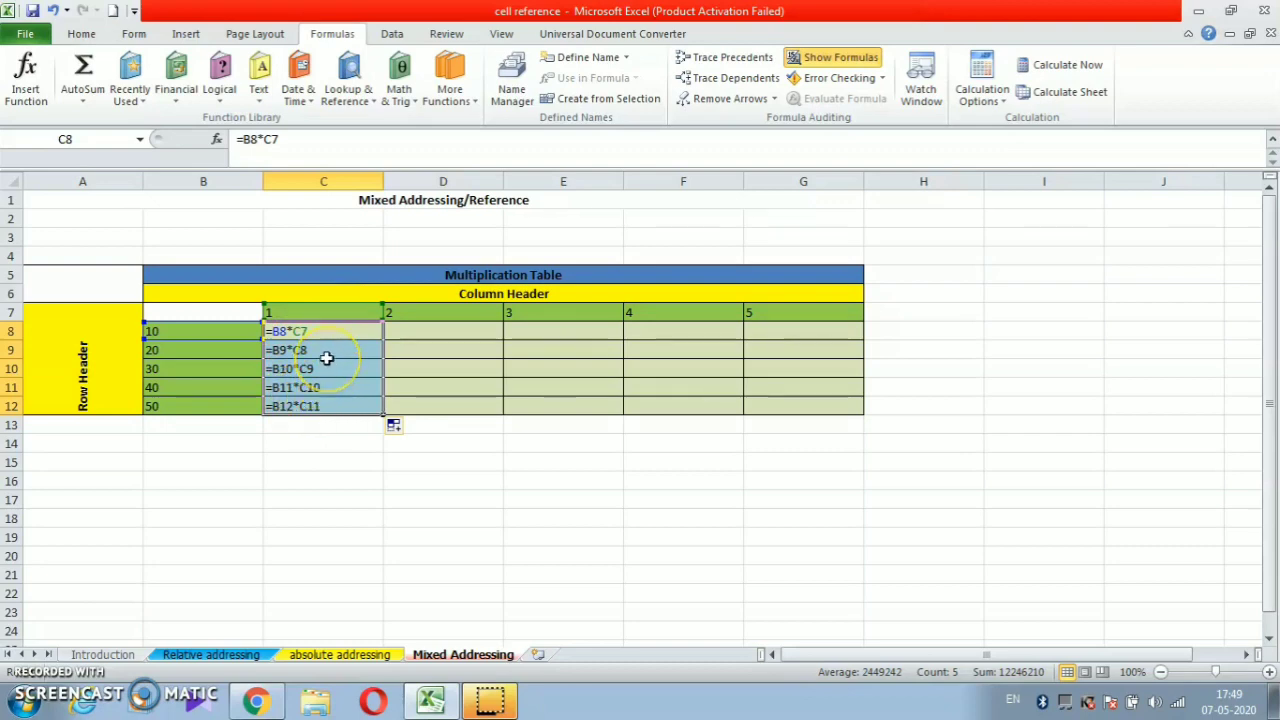
pyautogui.click(808, 59)
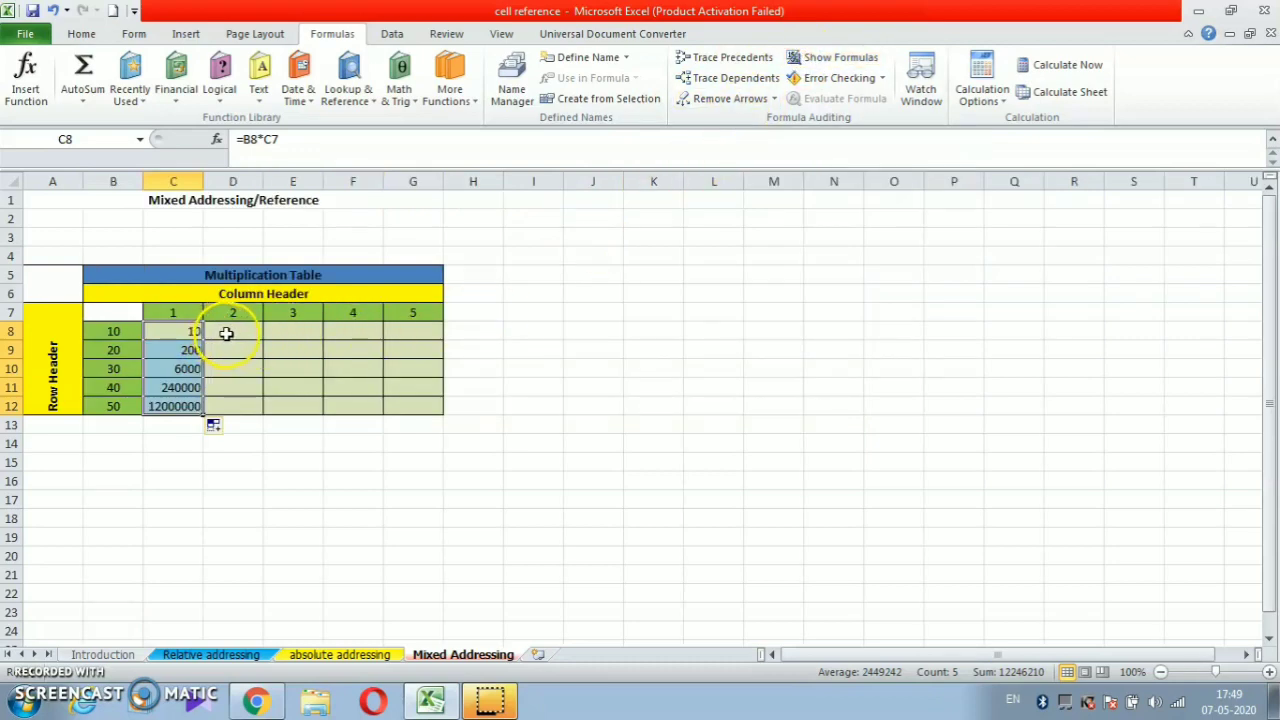
pyautogui.press('Delete')
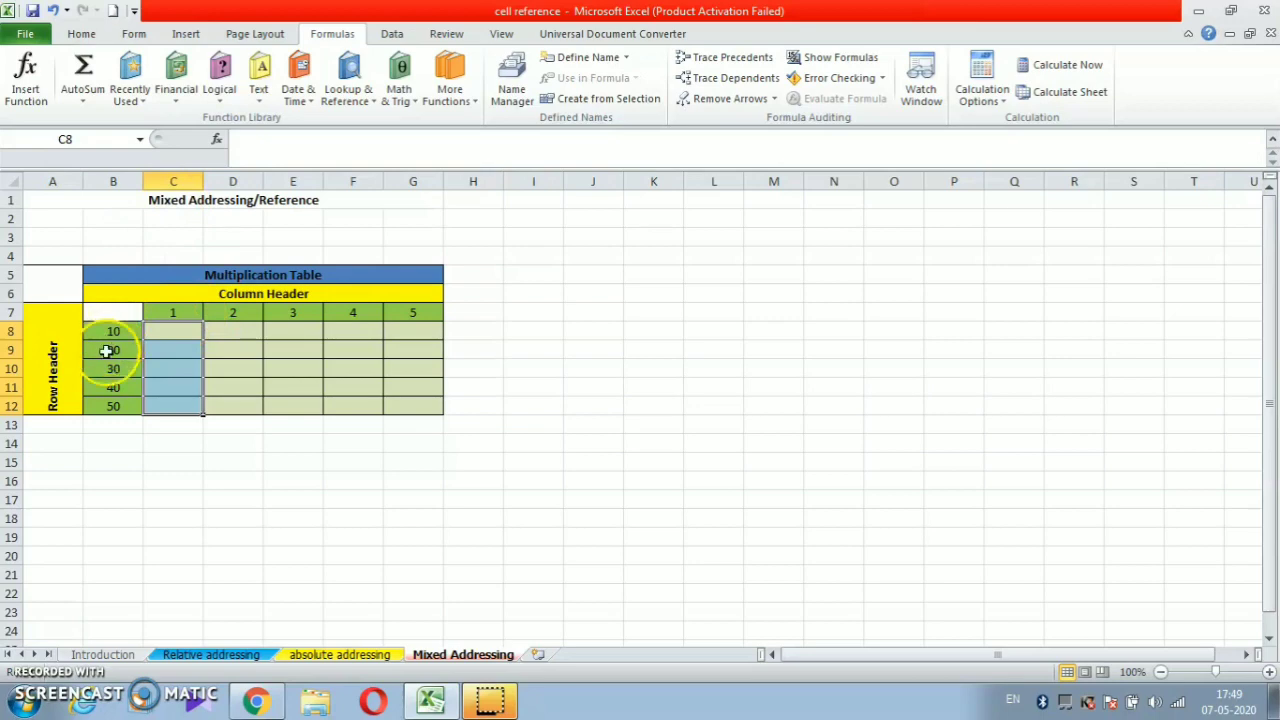
# - Enter the formula =B8*$C$7 in C8, locking the reference to the column header value 1
pyautogui.click(177, 332)
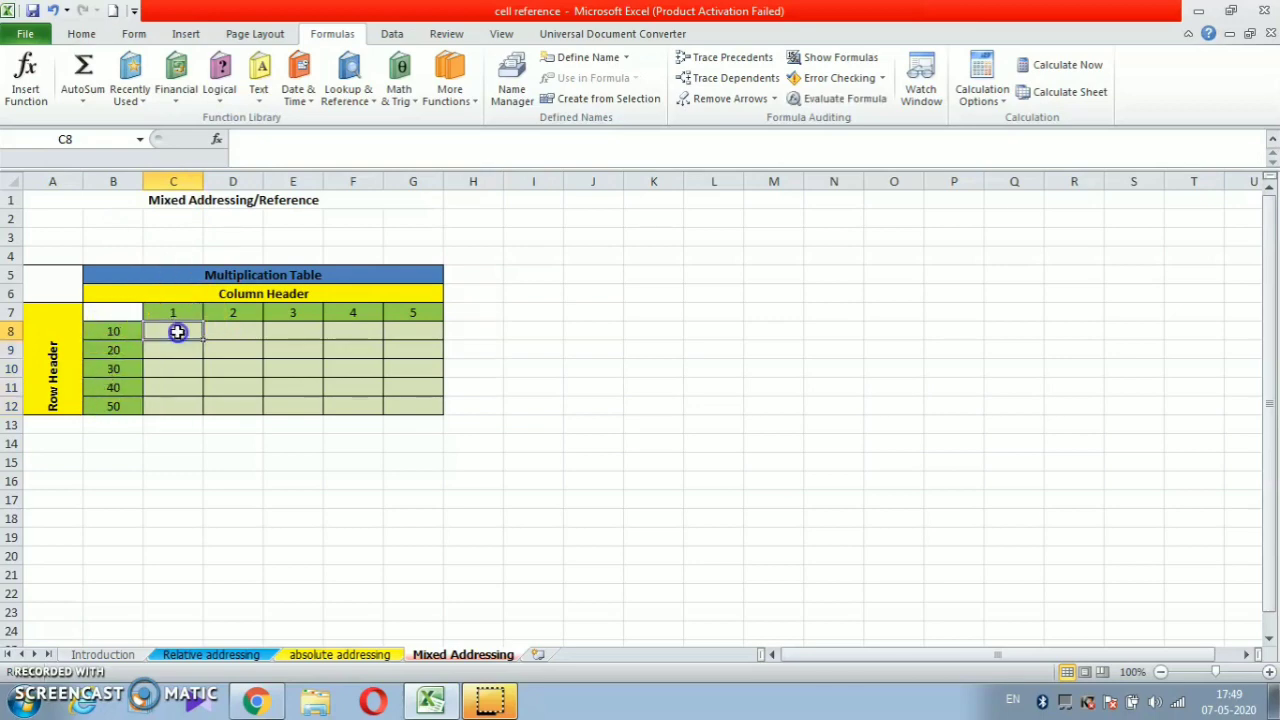
pyautogui.write('=')
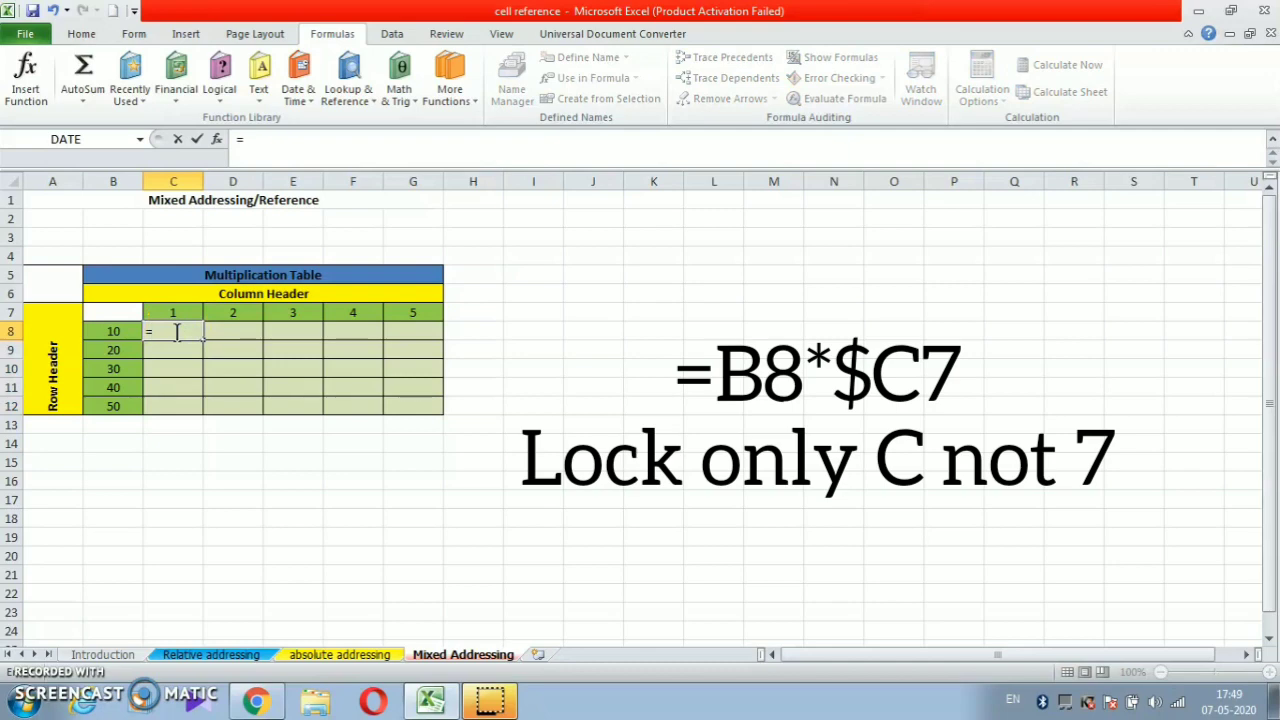
pyautogui.write('B')
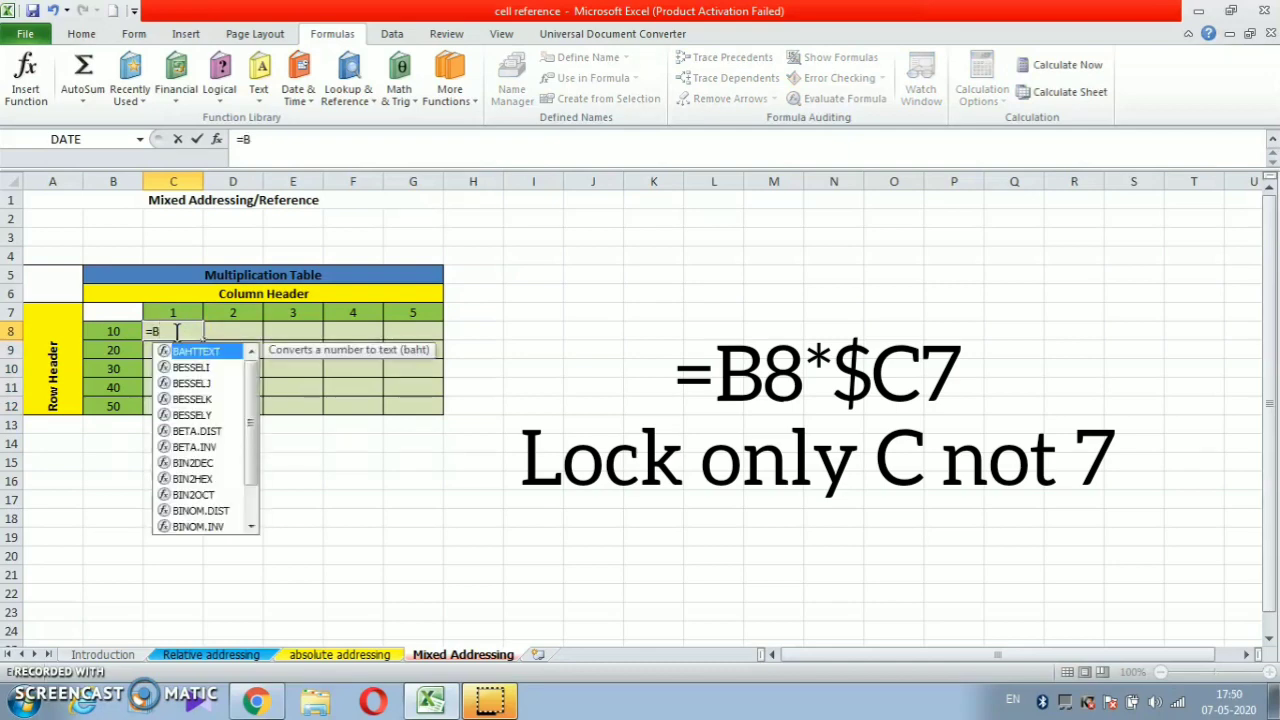
pyautogui.write('8*')
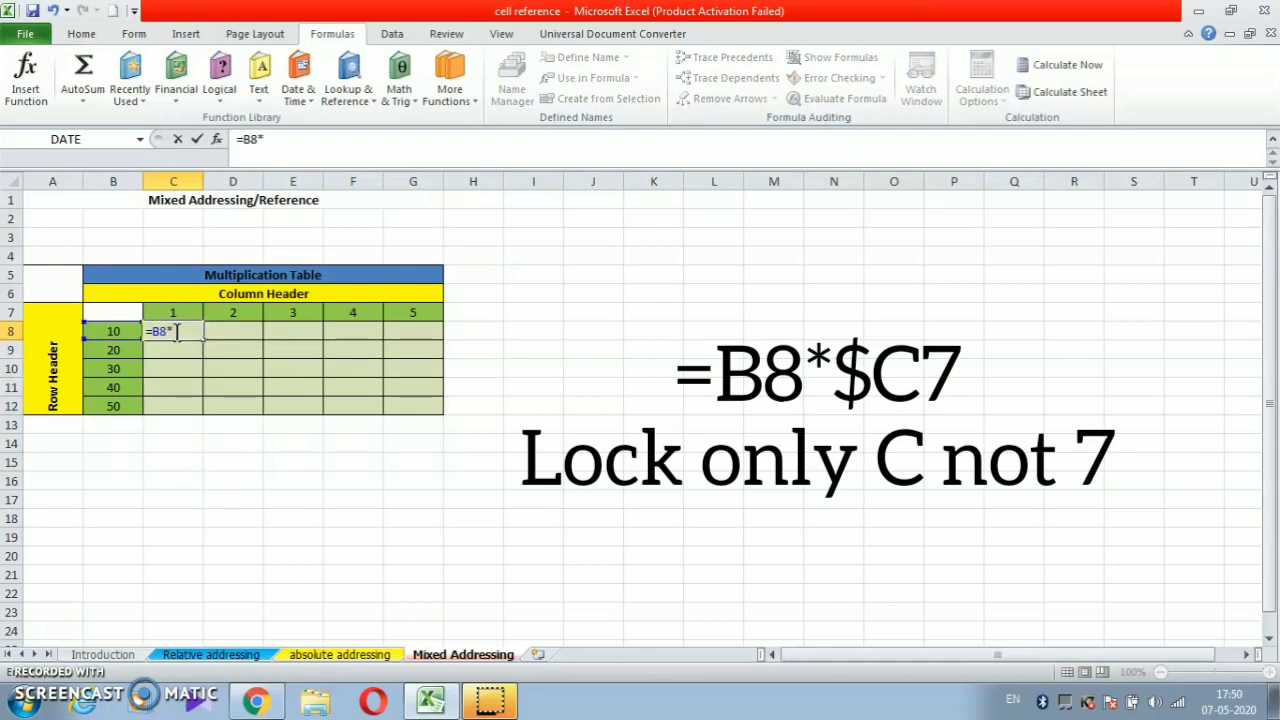
pyautogui.write('C$7')
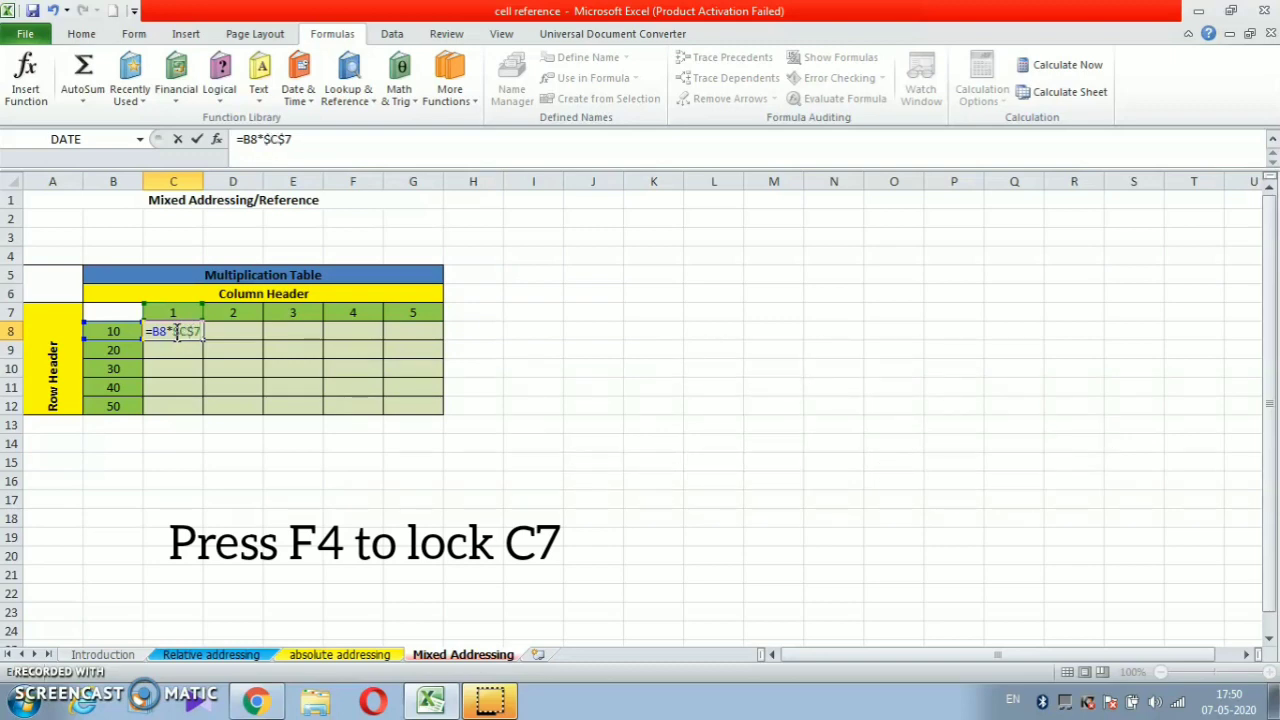
pyautogui.press('Return')
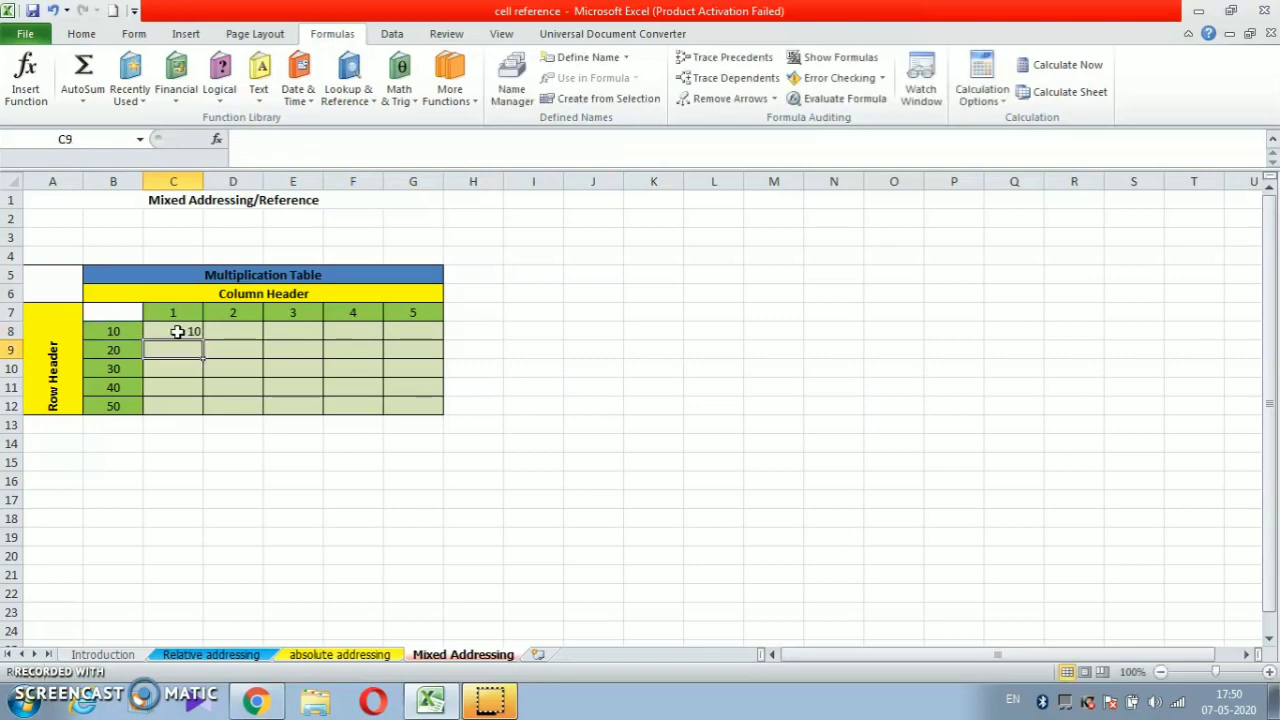
# - Copy the =B8*$C$7 formula from C8 across and down the whole multiplication grid C8:G12
pyautogui.click(177, 332)
pyautogui.moveTo(201, 340); pyautogui.dragTo(192, 408)
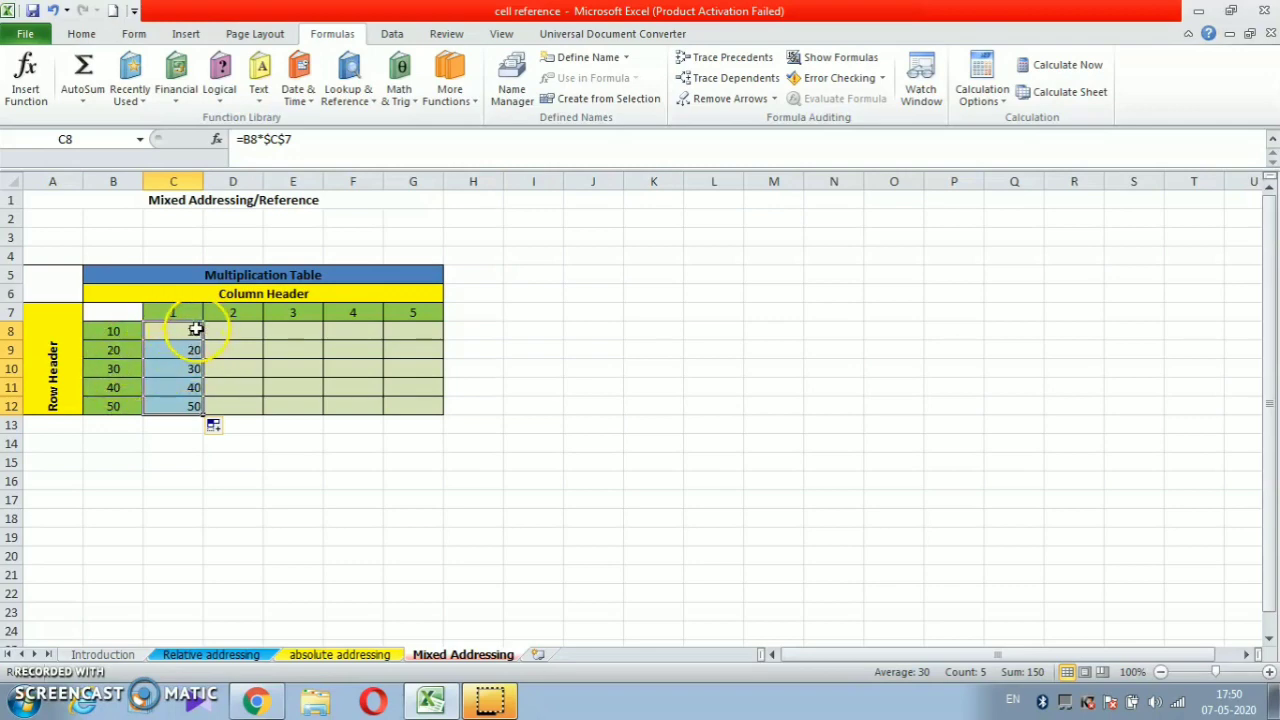
pyautogui.click(193, 331)
pyautogui.moveTo(203, 336); pyautogui.dragTo(417, 337)
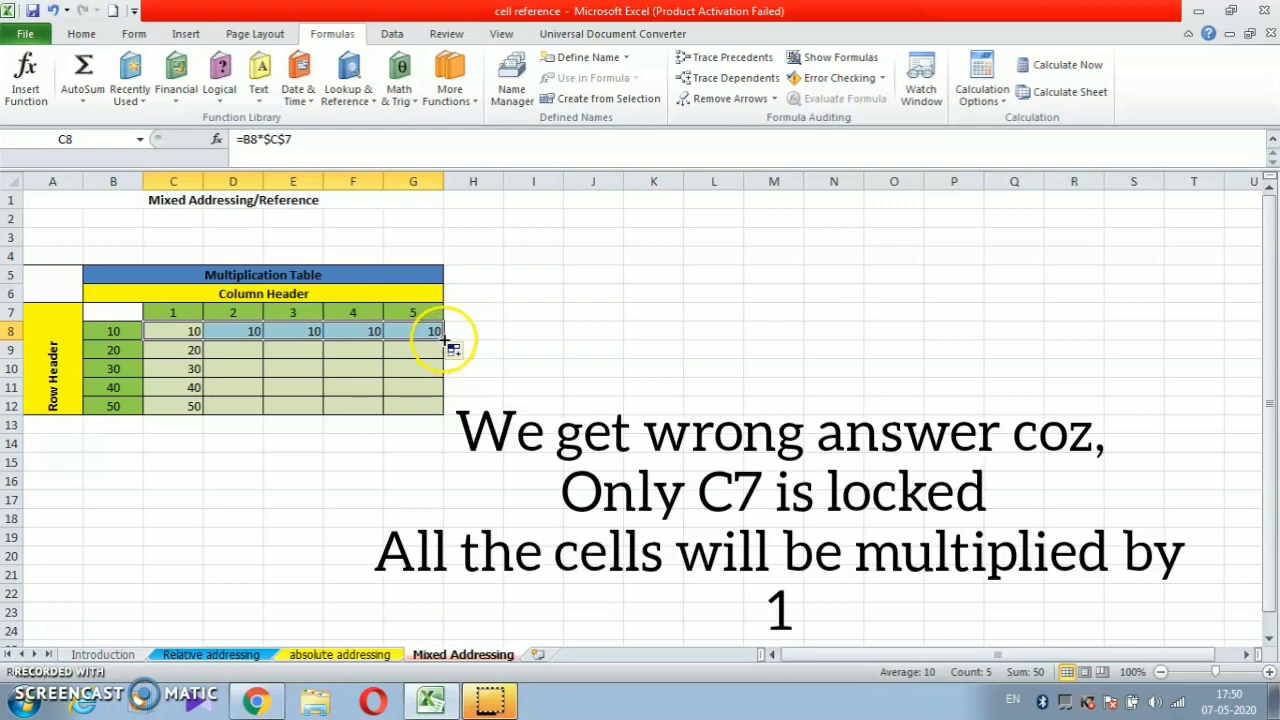
pyautogui.moveTo(444, 341); pyautogui.dragTo(444, 418)
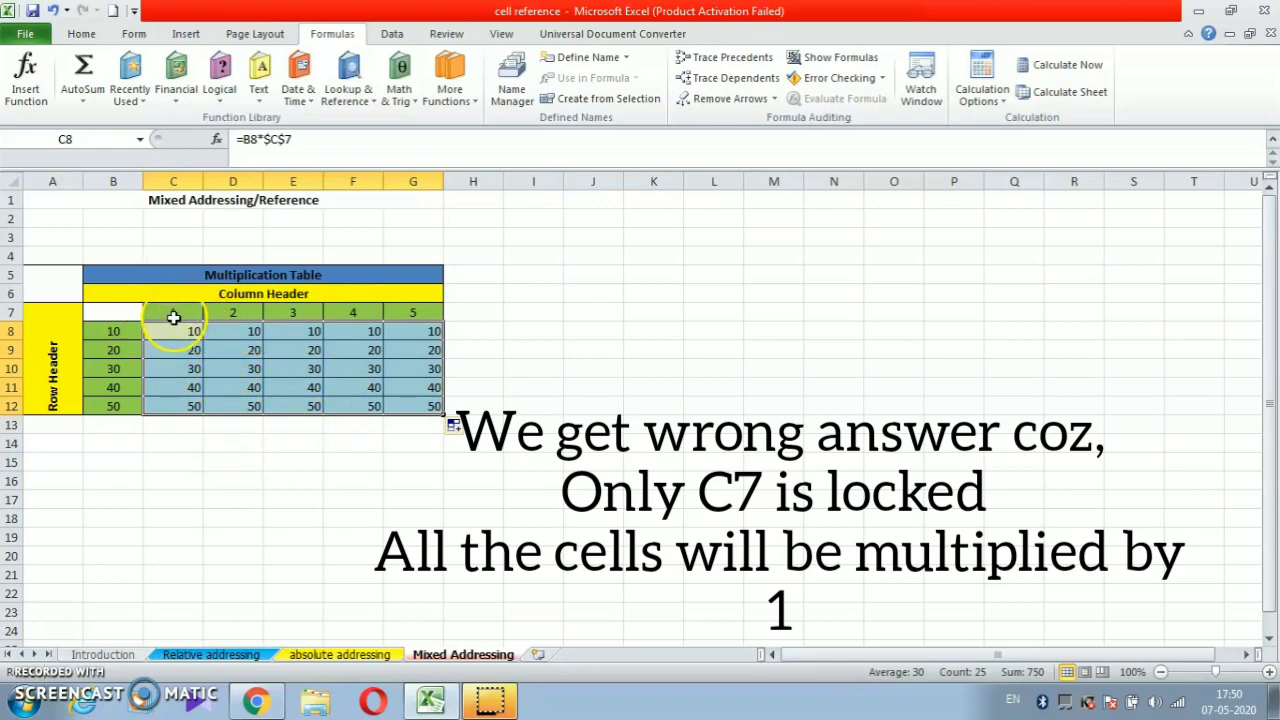
# - Display the sheet's formulas to examine the locked C7 reference throughout C8:G12, and return to normal values
pyautogui.click(173, 314)
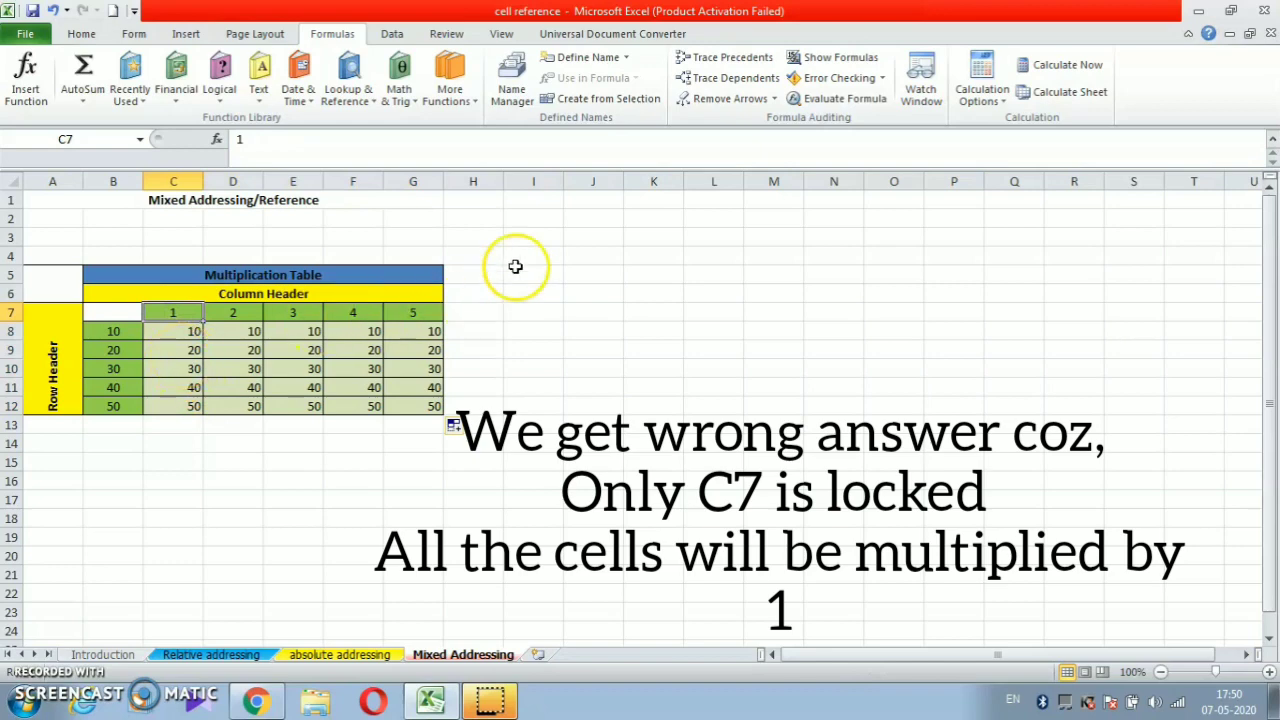
pyautogui.click(810, 60)
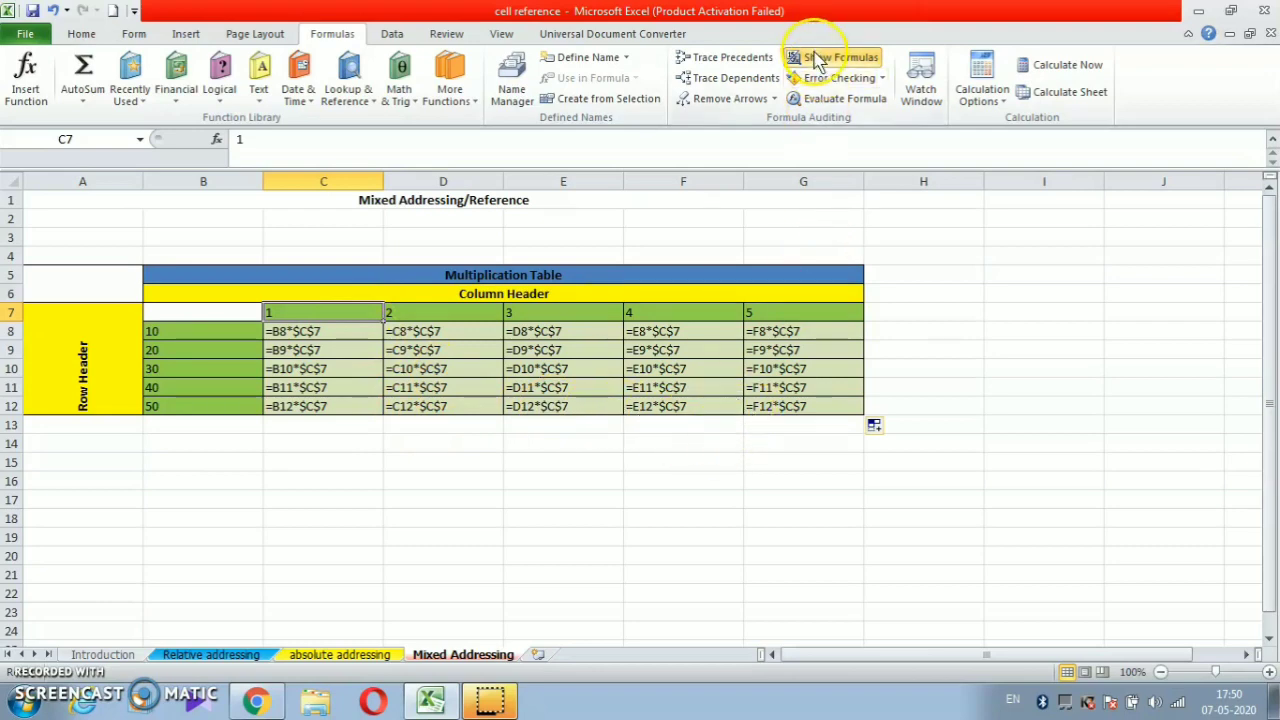
pyautogui.click(815, 57)
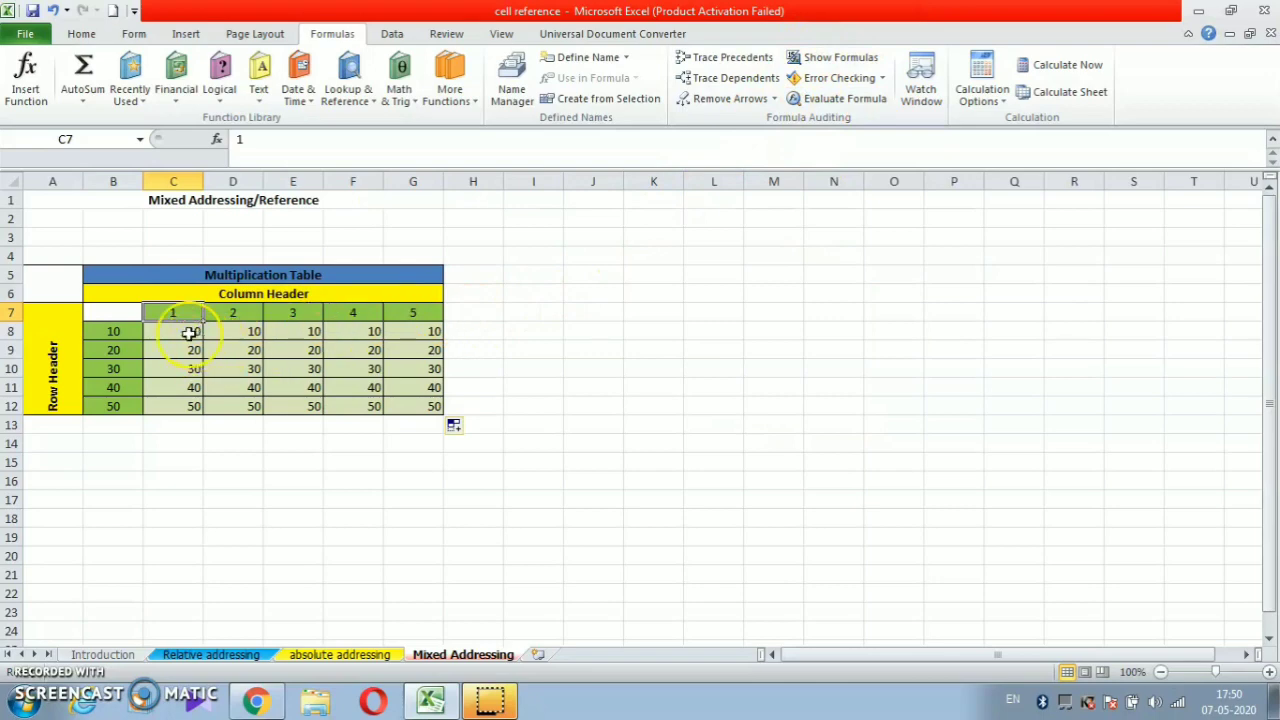
# - Clear all the formulas from the multiplication grid C8:G12
pyautogui.moveTo(189, 333); pyautogui.dragTo(431, 408)
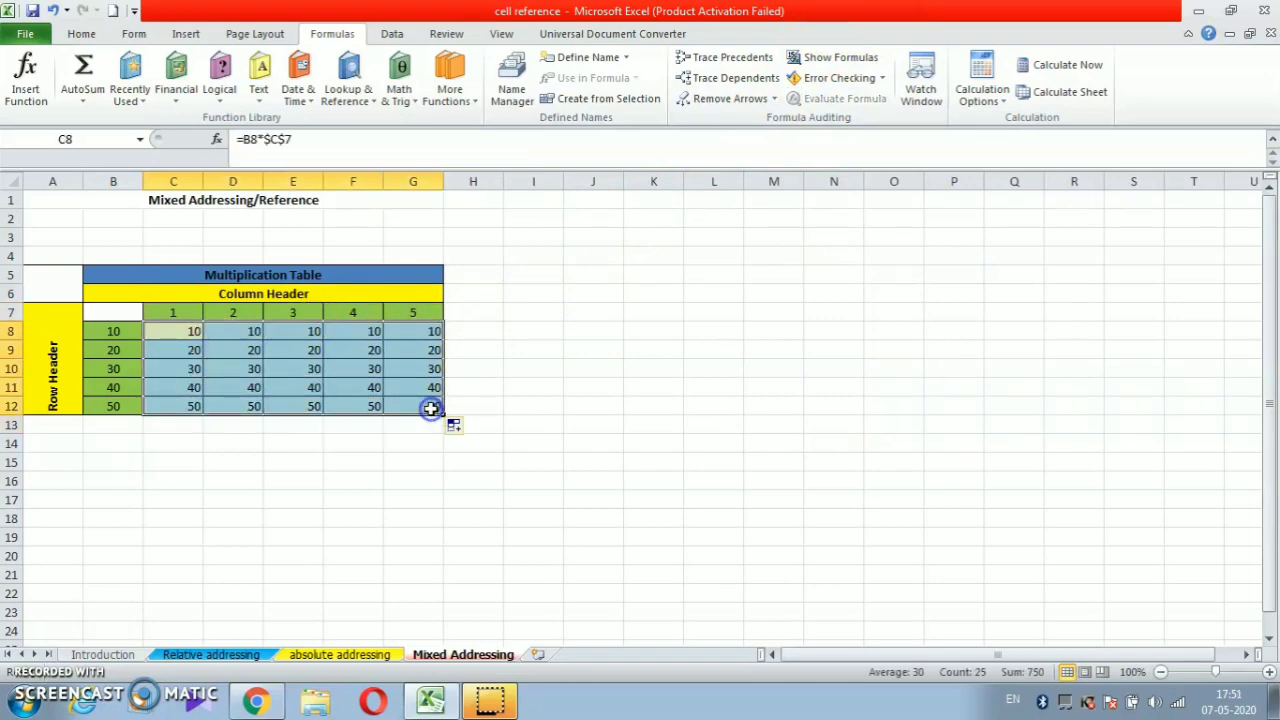
pyautogui.press('BackSpace')
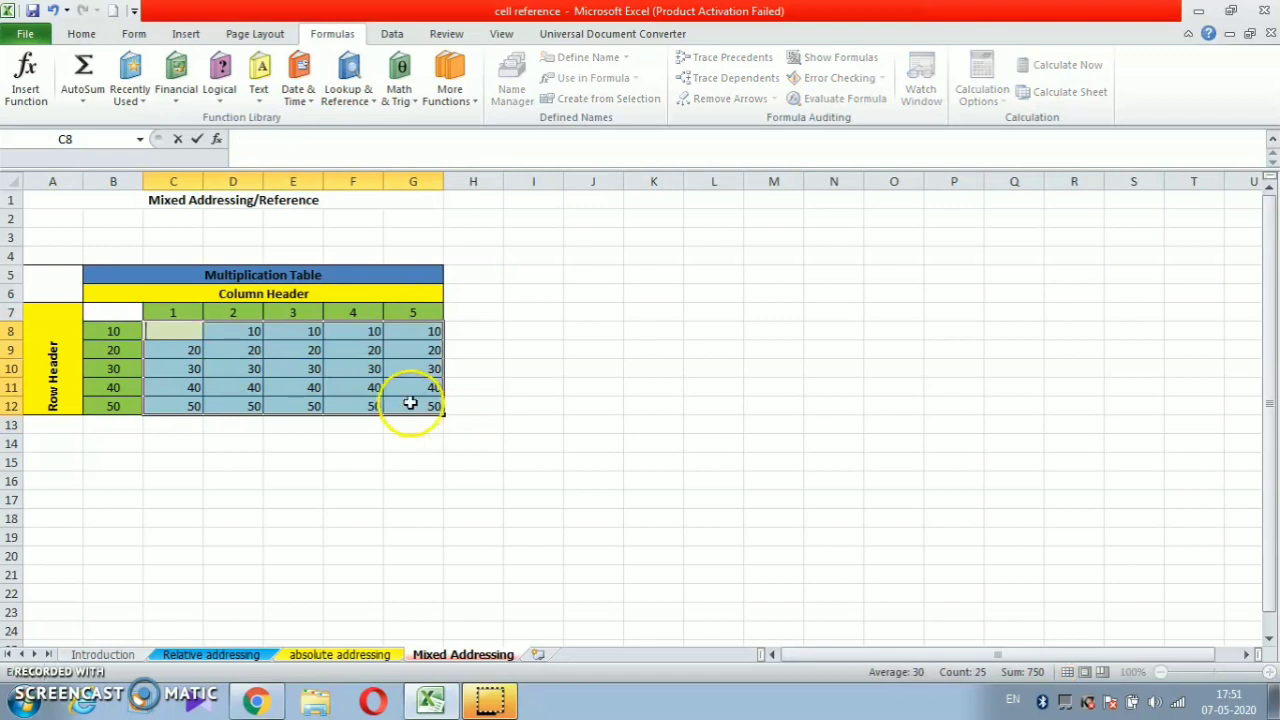
pyautogui.click(349, 389)
pyautogui.moveTo(178, 328); pyautogui.dragTo(408, 406)
pyautogui.press('Delete')
# - Start a formula in C8 with the mixed reference =$B8, locking column B while leaving the row free
pyautogui.click(187, 338)
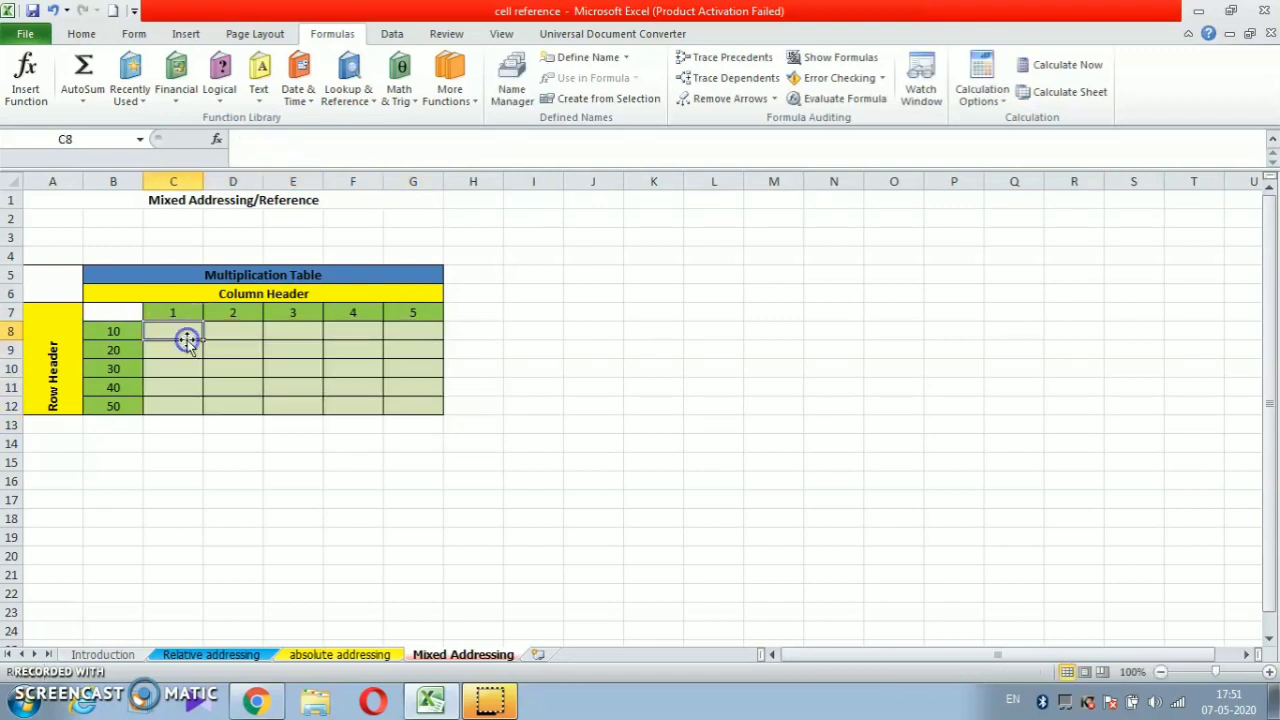
pyautogui.doubleClick(184, 335)
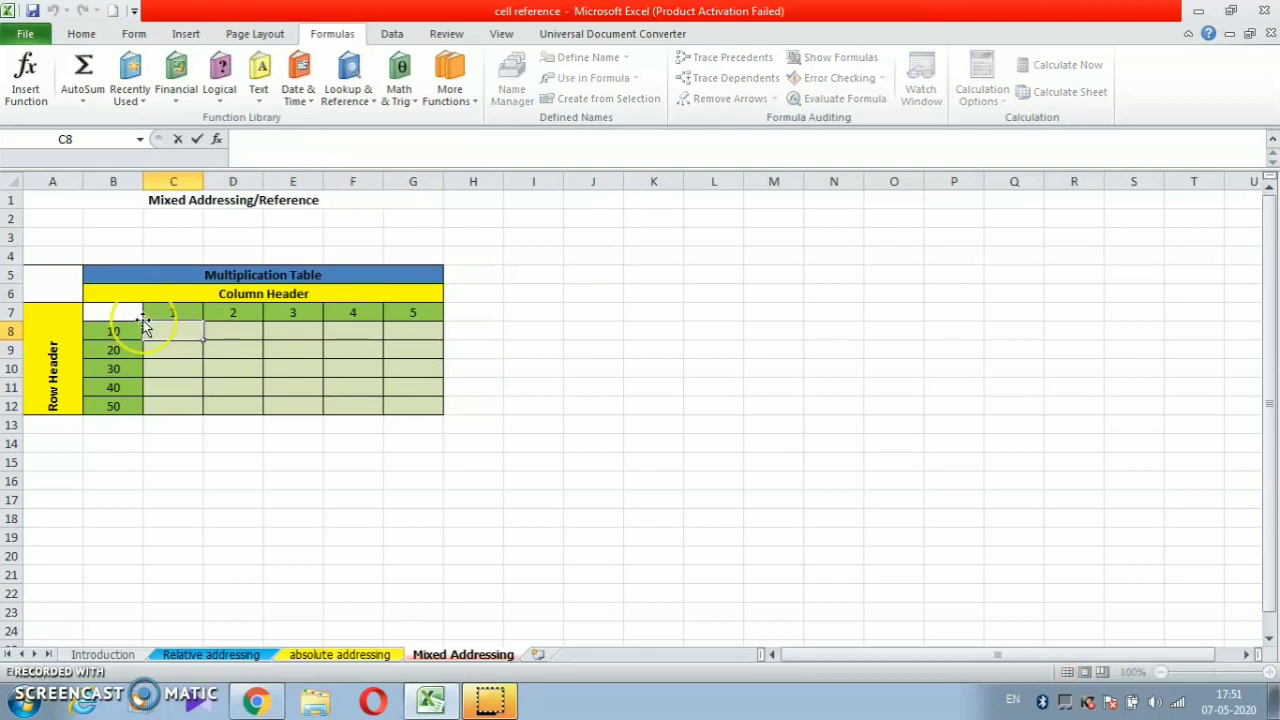
pyautogui.write('=')
pyautogui.write('B8')
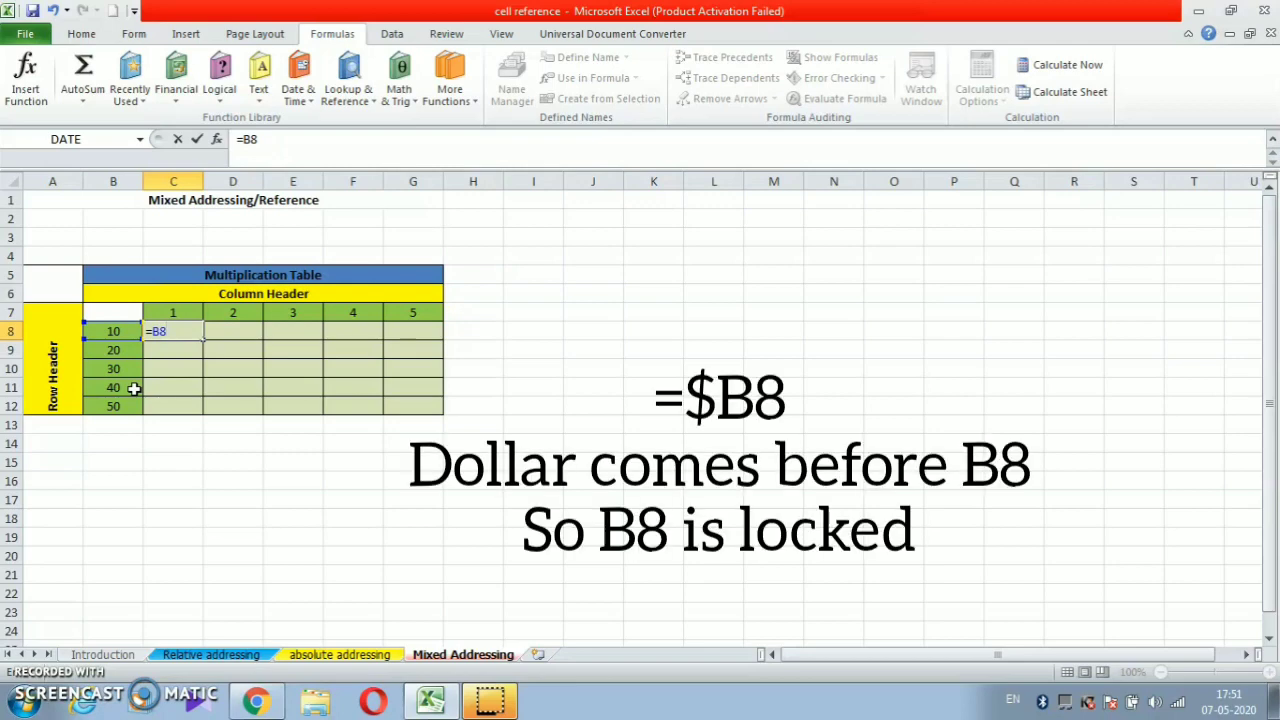
pyautogui.press('F4')
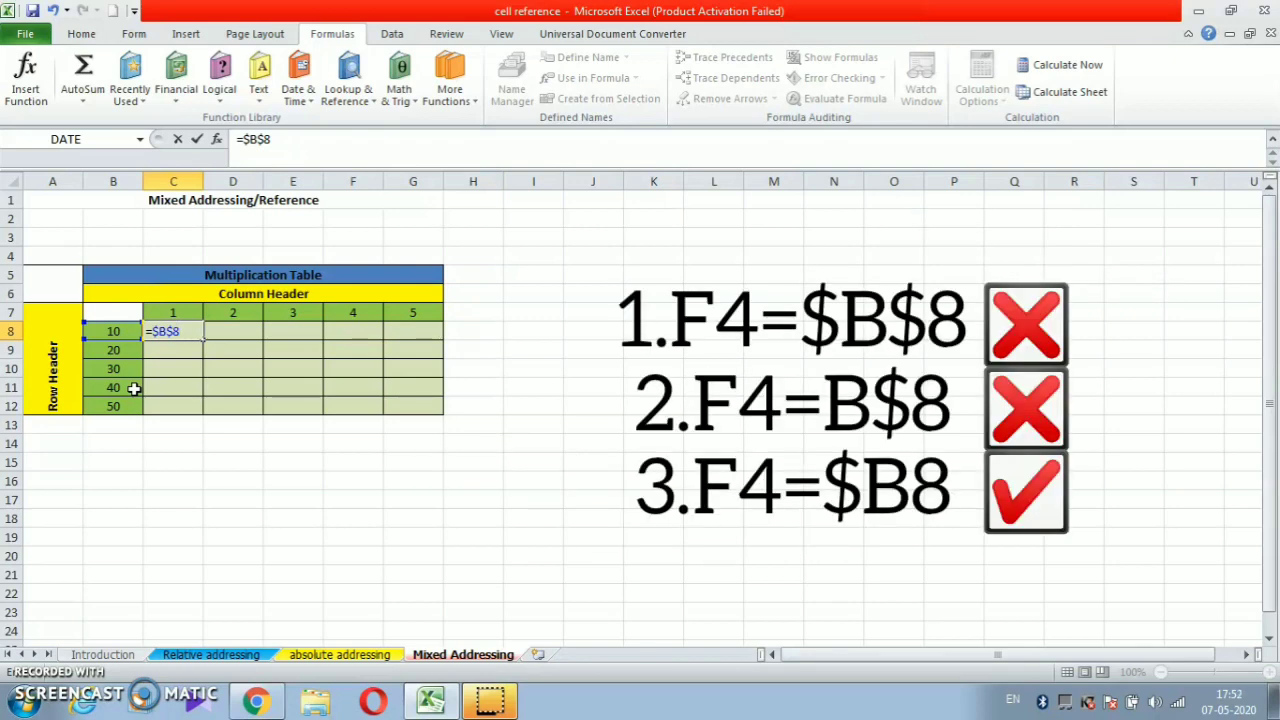
pyautogui.press('F4')
pyautogui.press('F4')
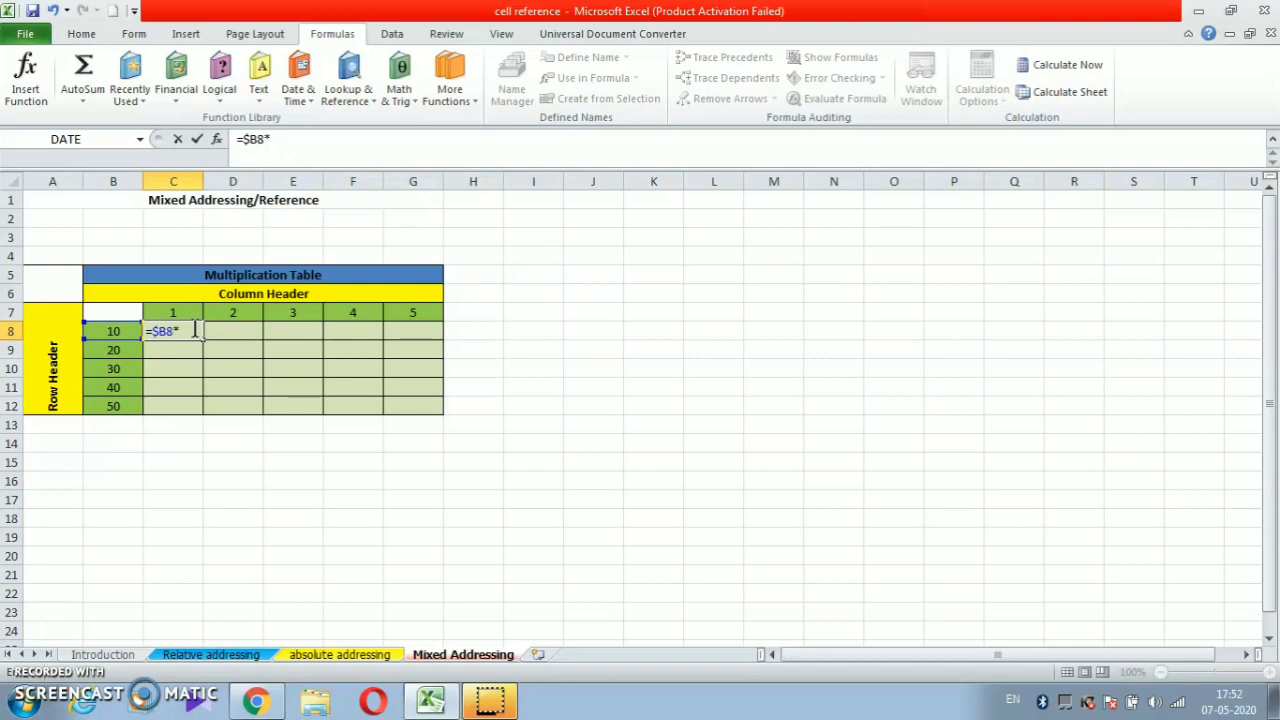
# - Complete the C8 formula as =$B8*C$7, locking only row 7 in the second reference, and enter it
pyautogui.write('C')
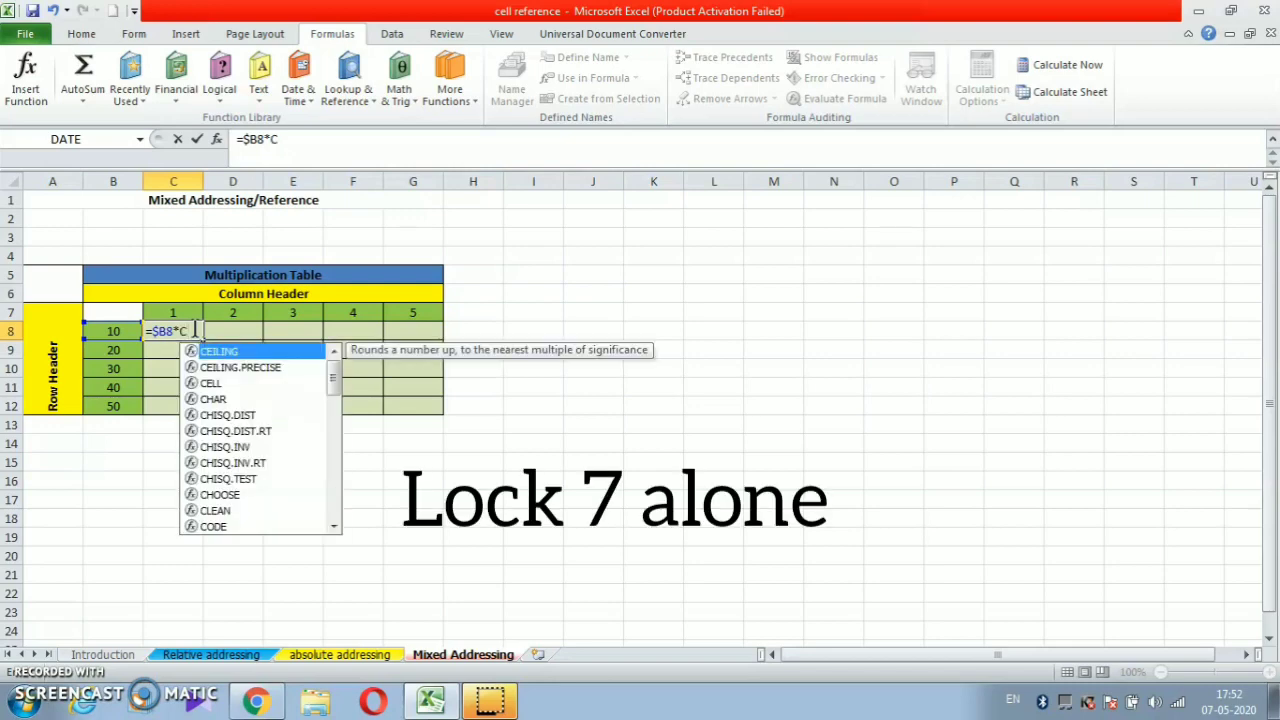
pyautogui.write('7')
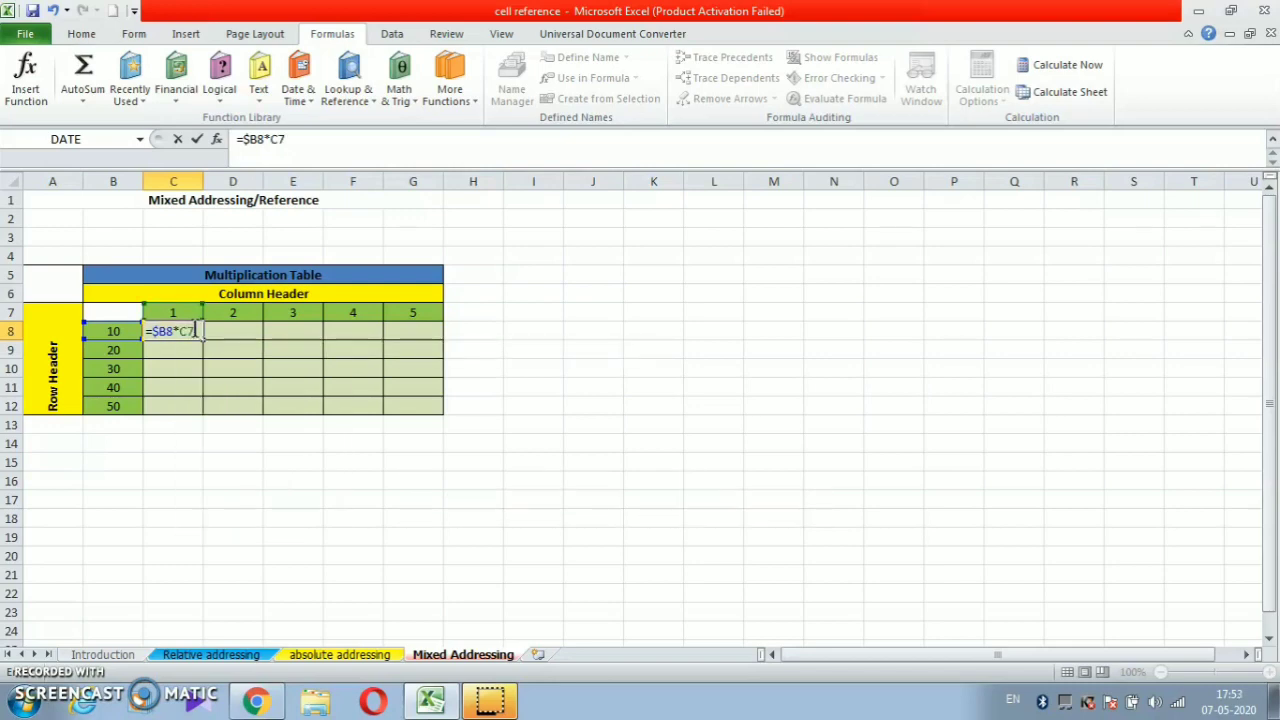
pyautogui.press('F4')
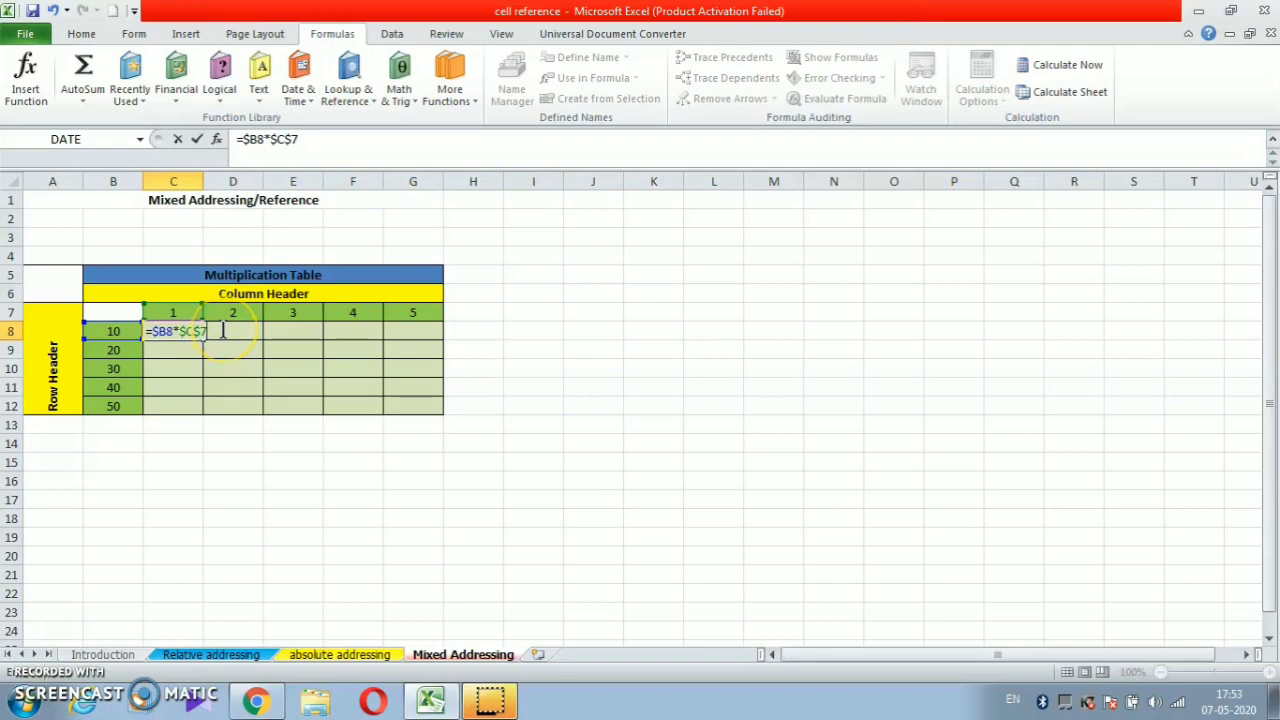
pyautogui.press('F4')
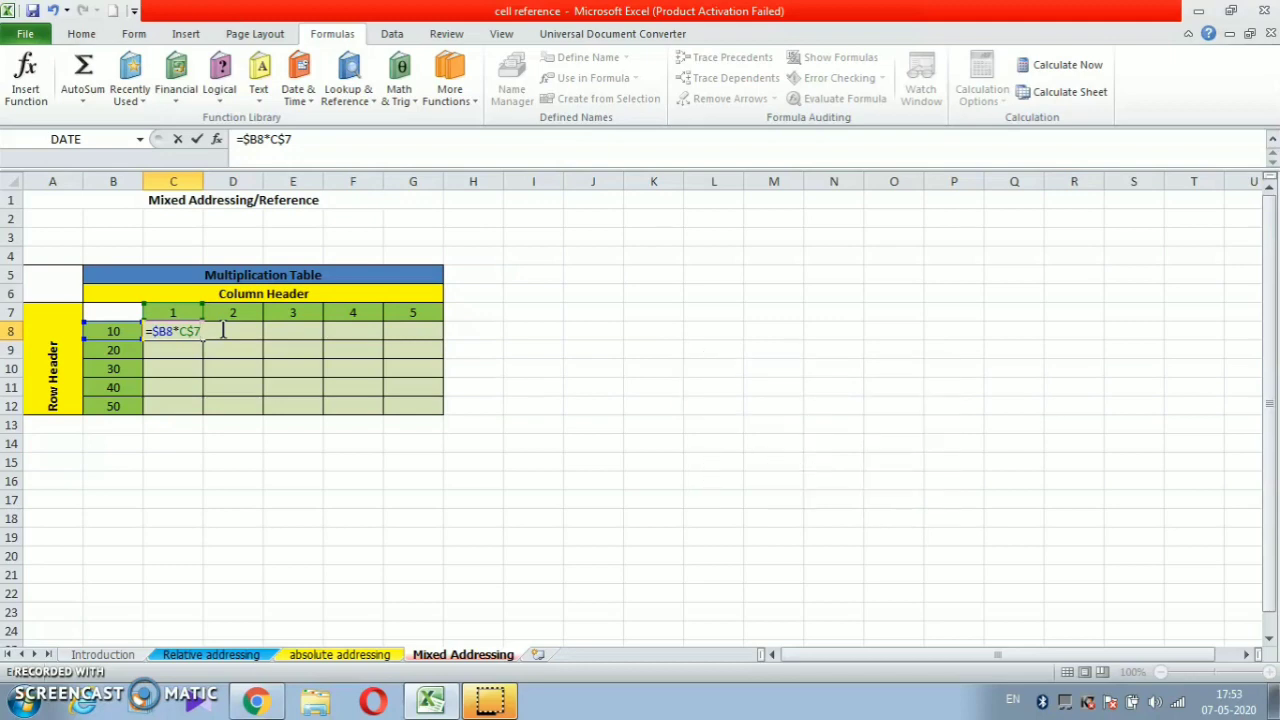
pyautogui.click(154, 331)
pyautogui.moveTo(155, 331); pyautogui.dragTo(166, 338)
pyautogui.press('Return')
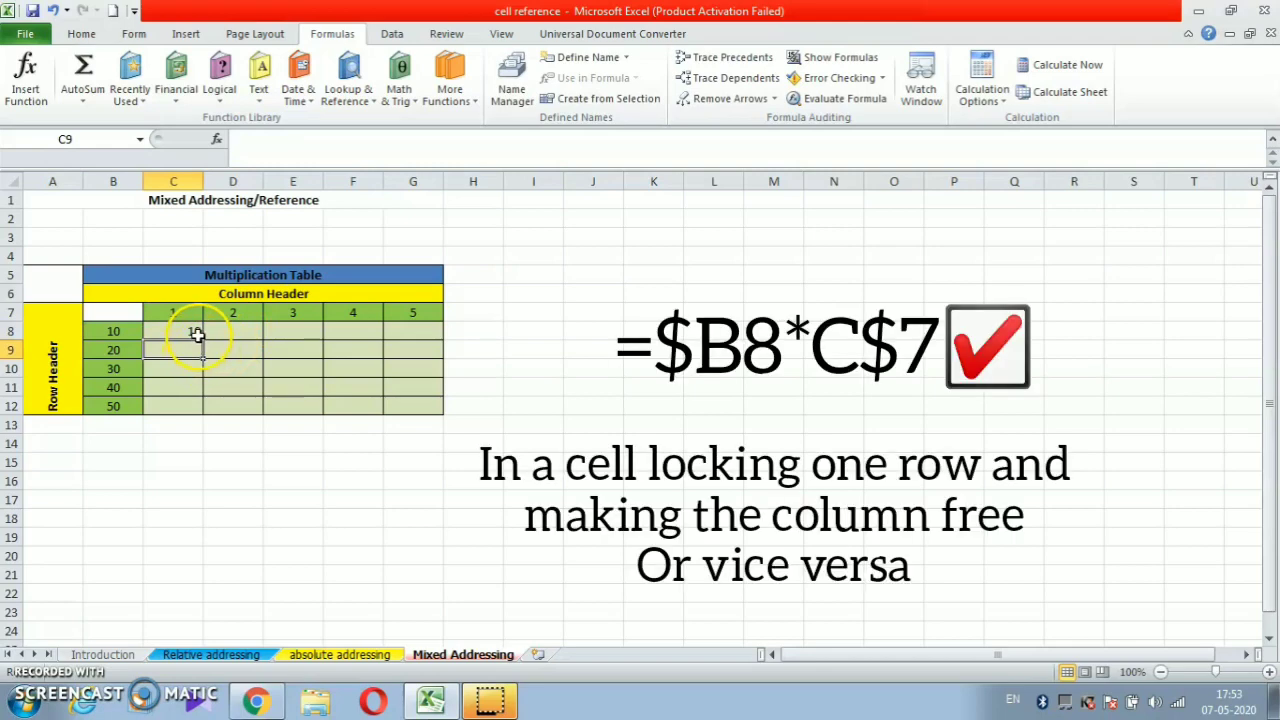
# - Copy the =$B8*C$7 formula from C8 down and across the whole multiplication grid C8:G12
pyautogui.click(197, 335)
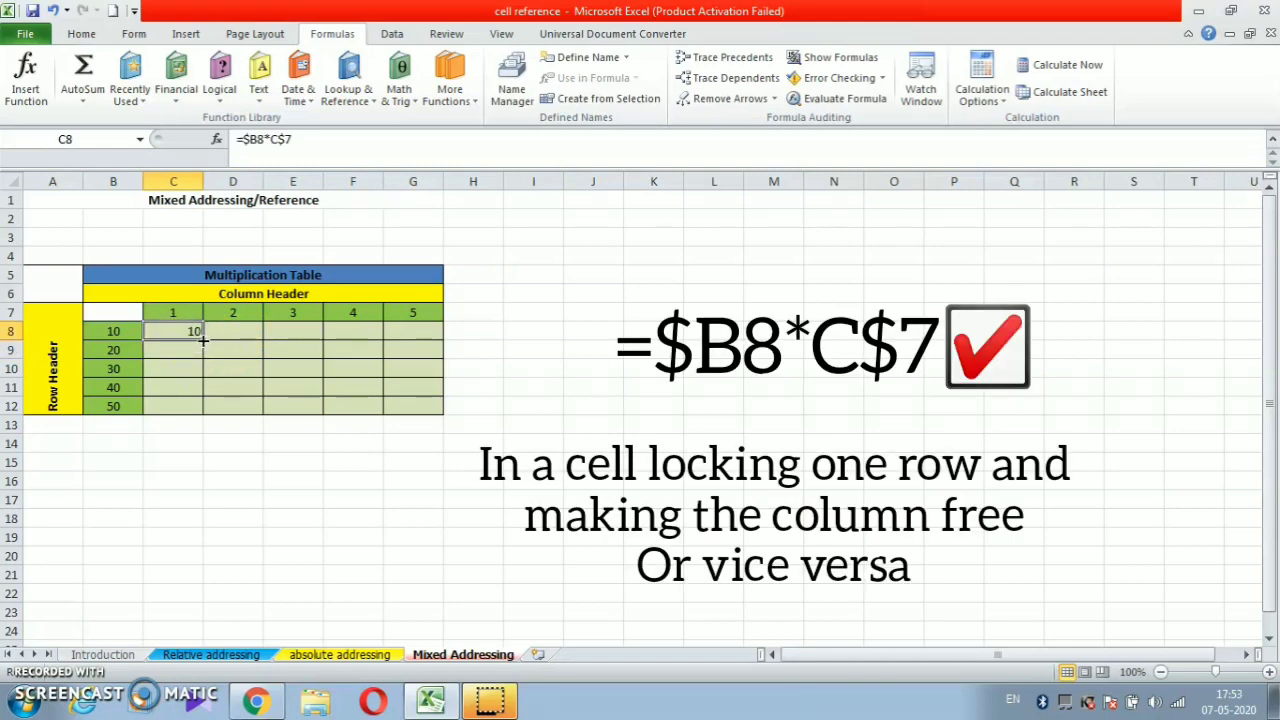
pyautogui.moveTo(200, 341); pyautogui.dragTo(184, 414)
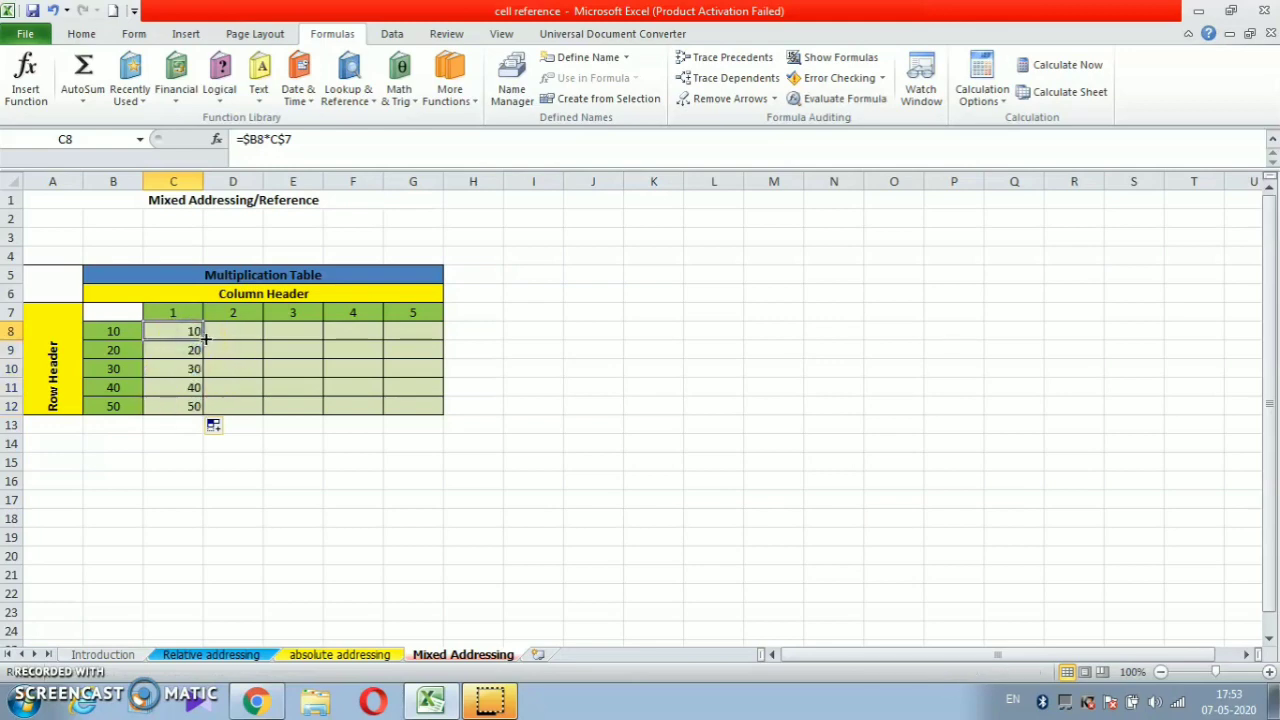
pyautogui.moveTo(200, 339); pyautogui.dragTo(422, 332)
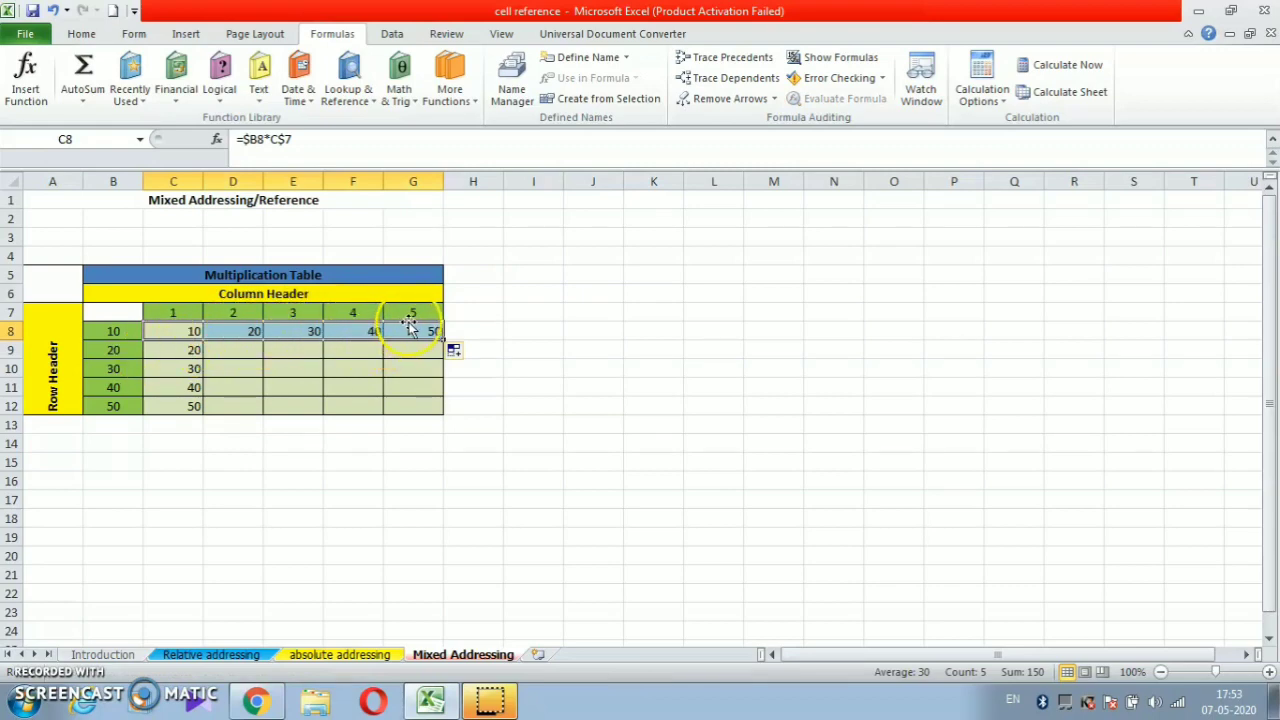
pyautogui.moveTo(443, 341); pyautogui.dragTo(385, 416)
# - Check the copied formulas in G12 and E10, and display the sheet's formulas to examine the mixed references throughout C8:G12
pyautogui.click(120, 420)
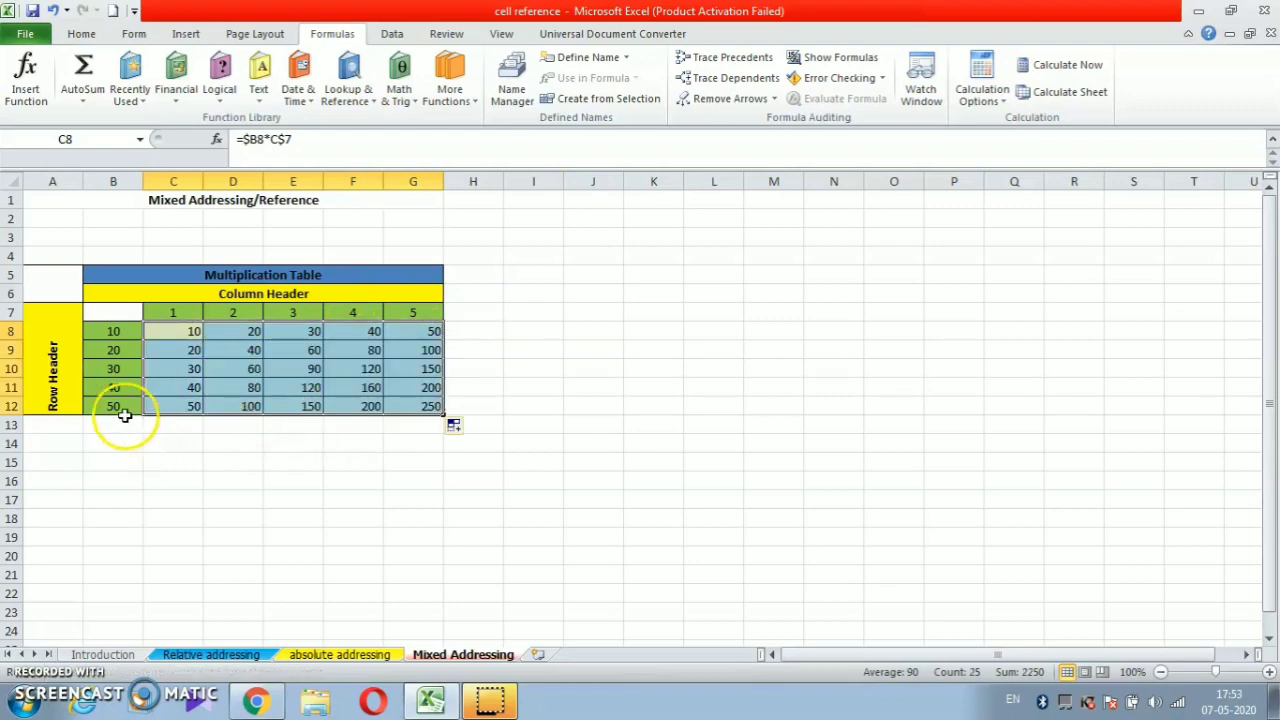
pyautogui.click(409, 405)
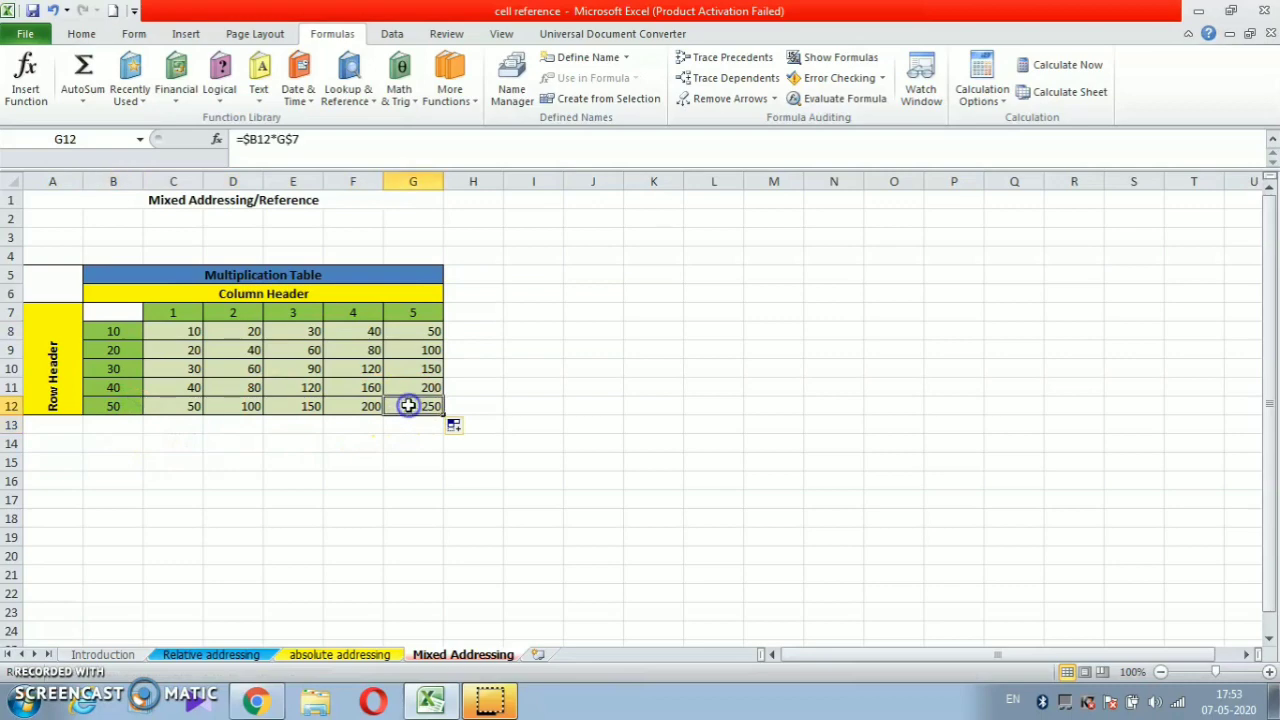
pyautogui.click(124, 369)
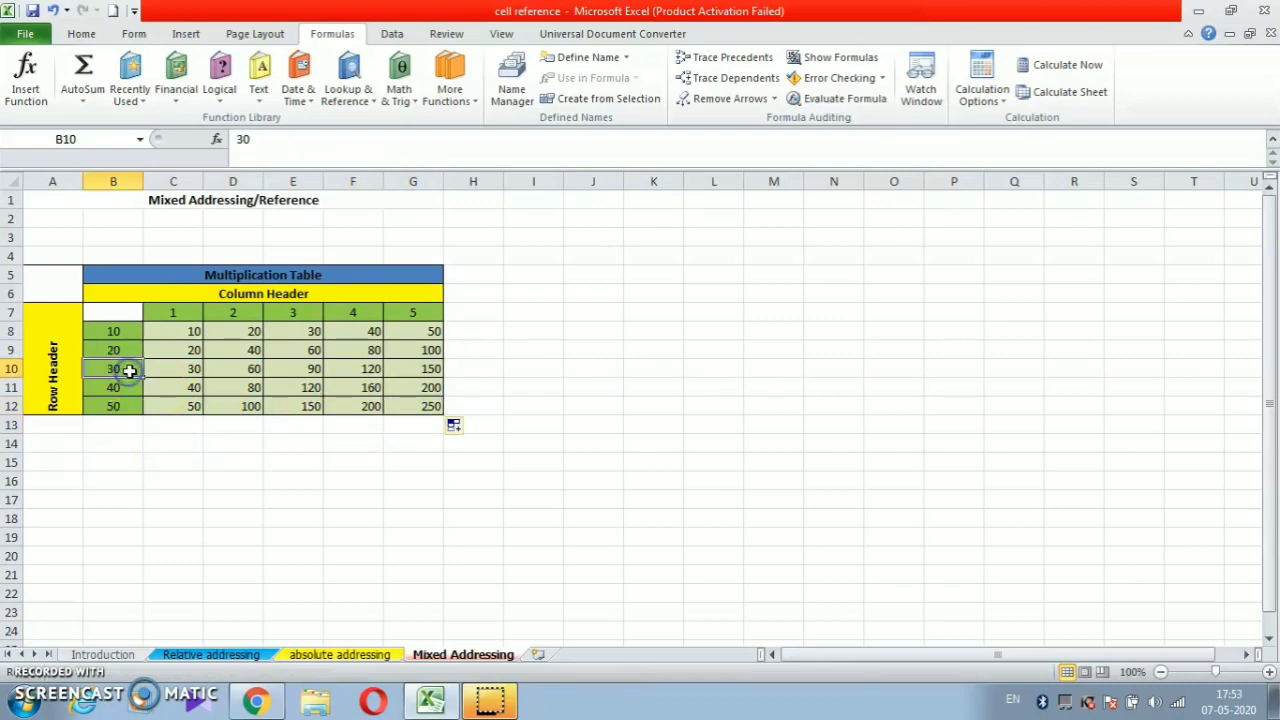
pyautogui.click(316, 368)
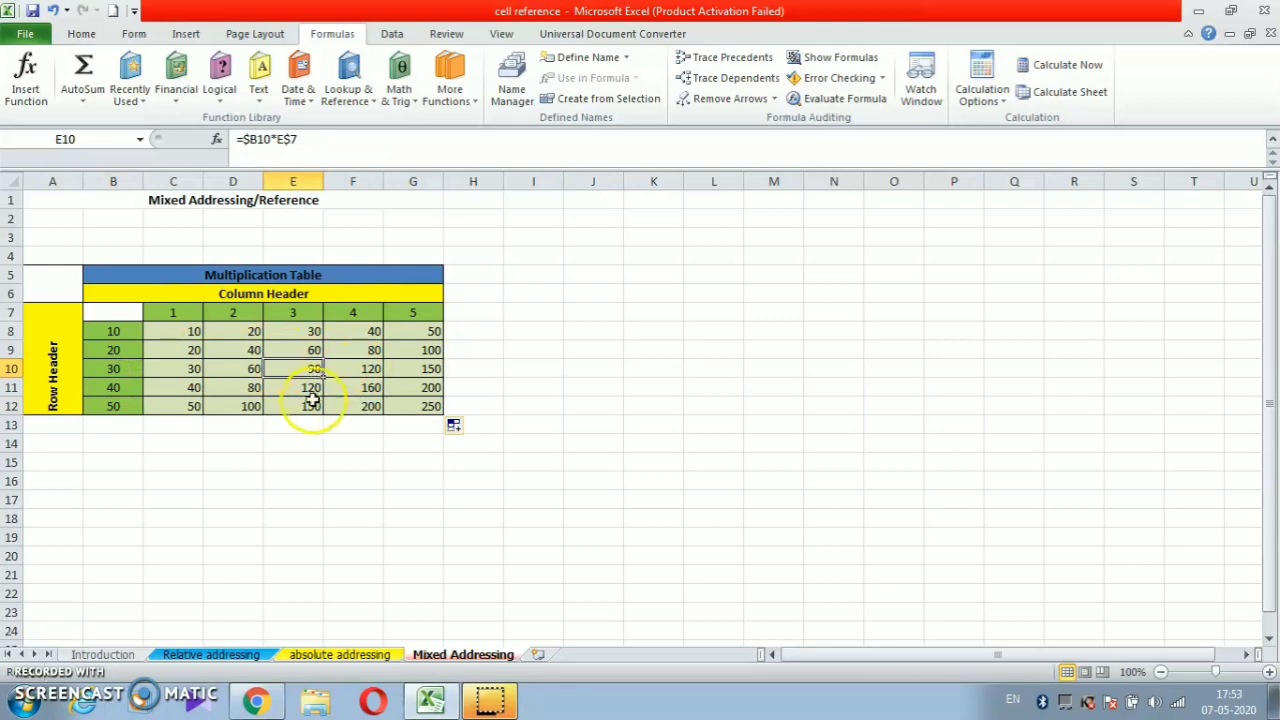
pyautogui.click(308, 441)
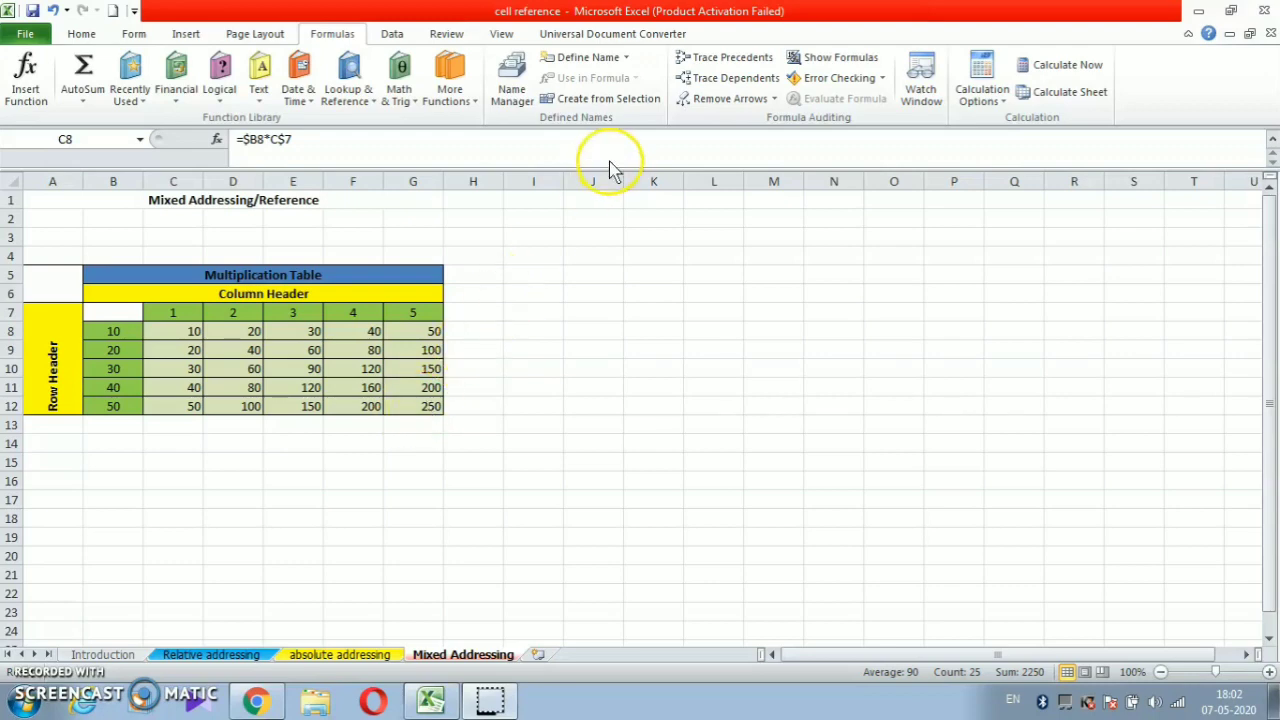
pyautogui.click(810, 58)
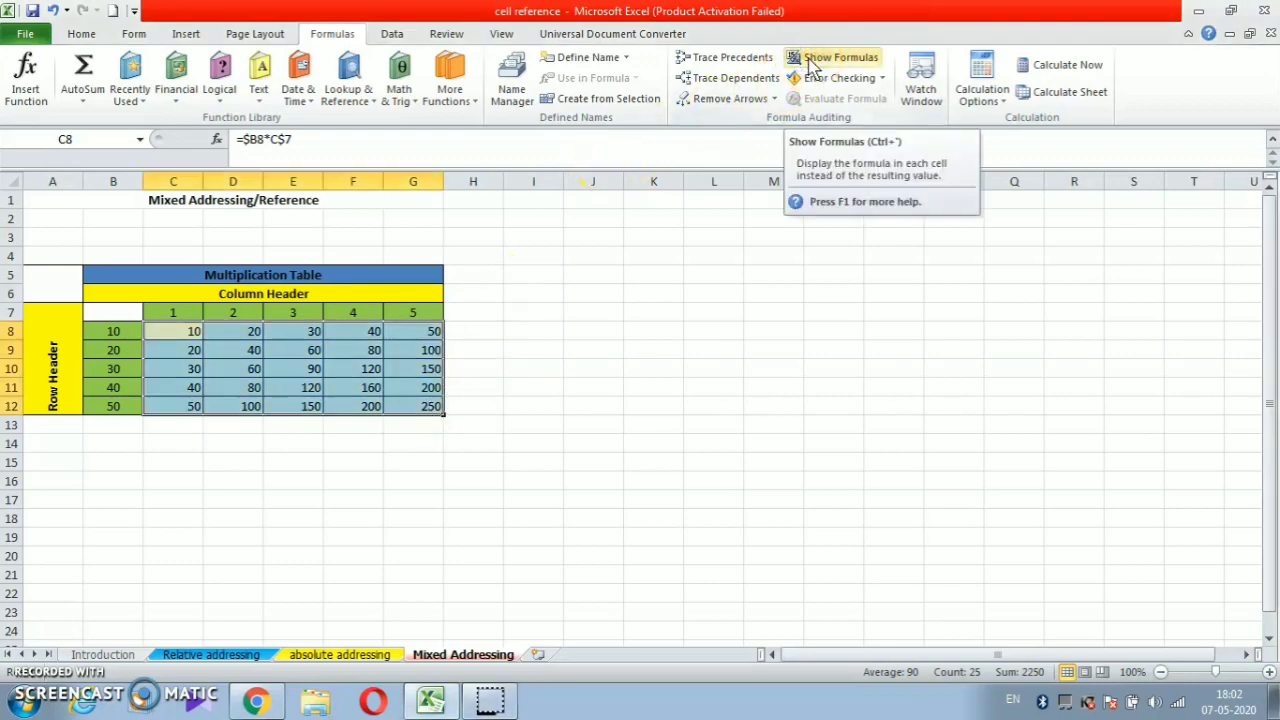
pyautogui.click(812, 60)
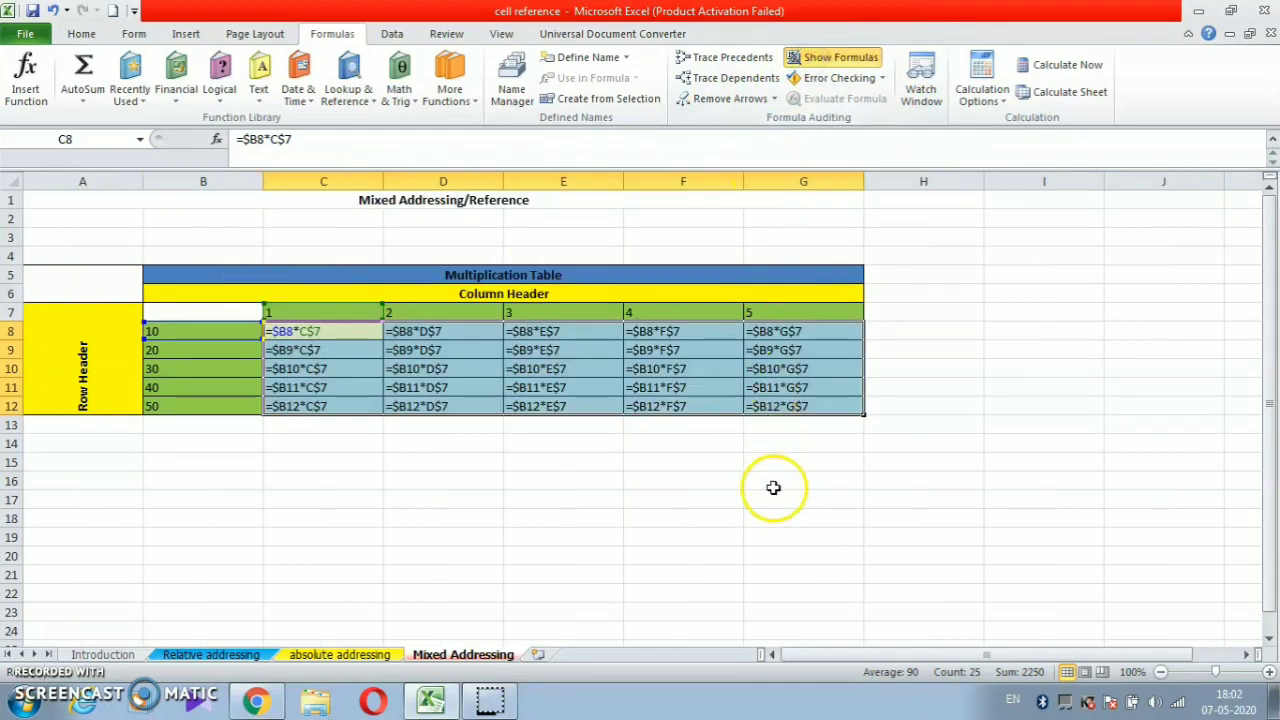